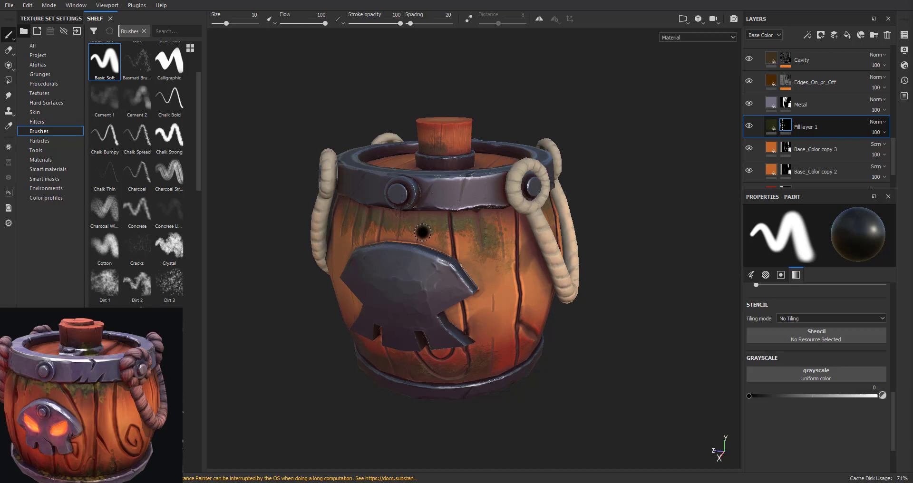
Zoom out and frame the barrel centred in the viewport
alt+right_drag(438, 258, 452, 264)
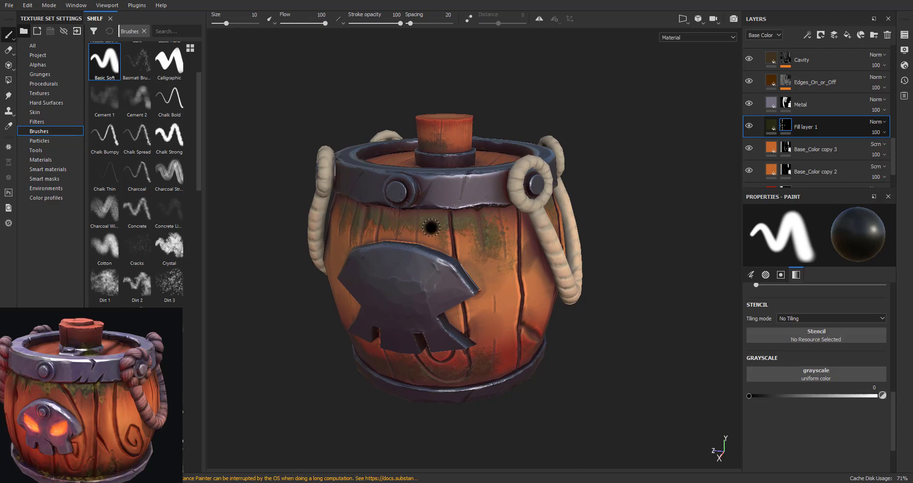
alt+right_drag(440, 280, 453, 297)
mouse_move(453, 297)
alt+mouse_down()
mouse_move(521, 260)
mouse_move(366, 282)
mouse_move(464, 289)
alt+mouse_up()
key(f)
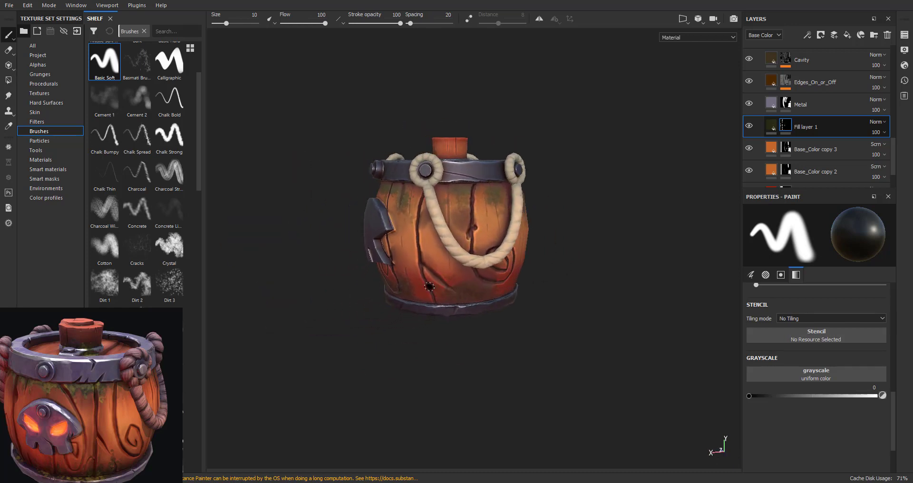
Orbit past the rope handle and emblem, rotating the light to brighten the wood
mouse_move(426, 284)
alt+mouse_down()
mouse_move(391, 311)
mouse_move(347, 312)
mouse_move(508, 296)
alt+mouse_up()
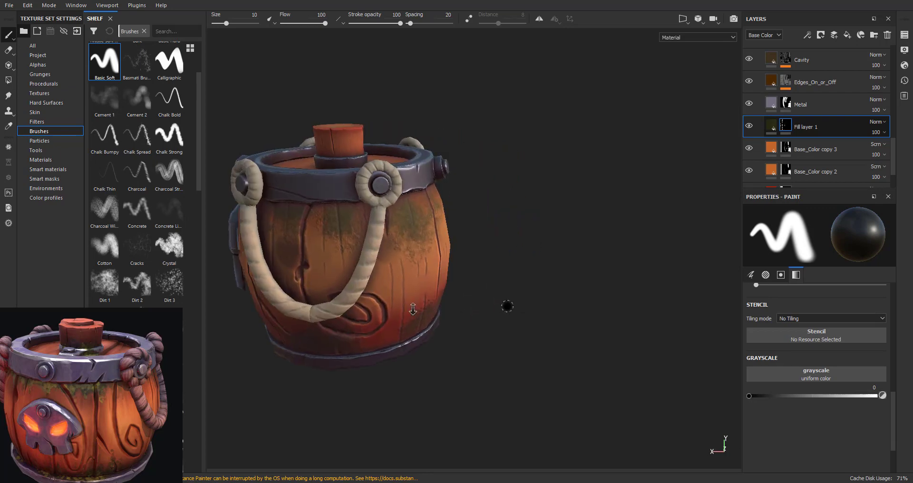
alt+drag(508, 297, 421, 324)
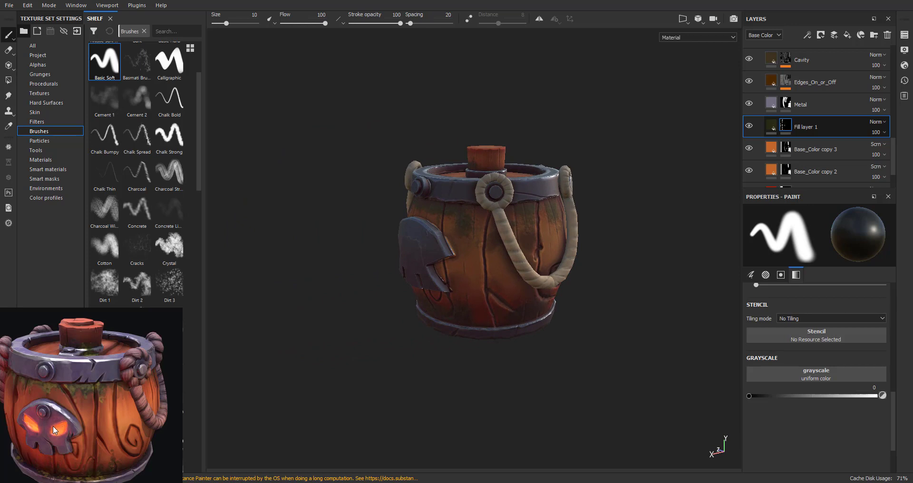
alt+drag(439, 321, 428, 322)
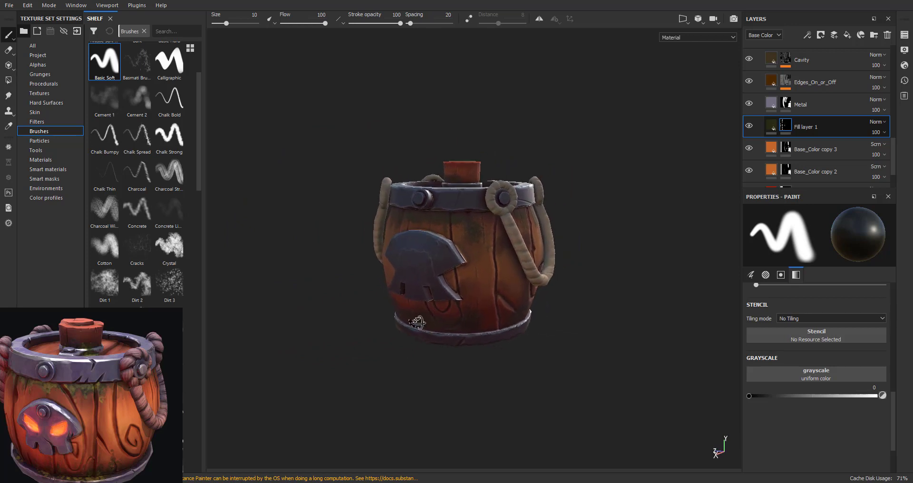
shift+right_drag(412, 321, 411, 320)
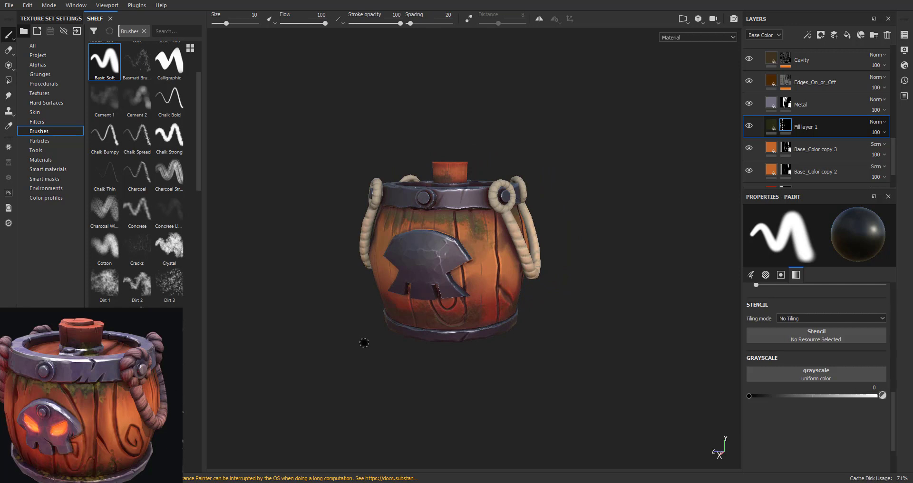
alt+drag(421, 330, 424, 261)
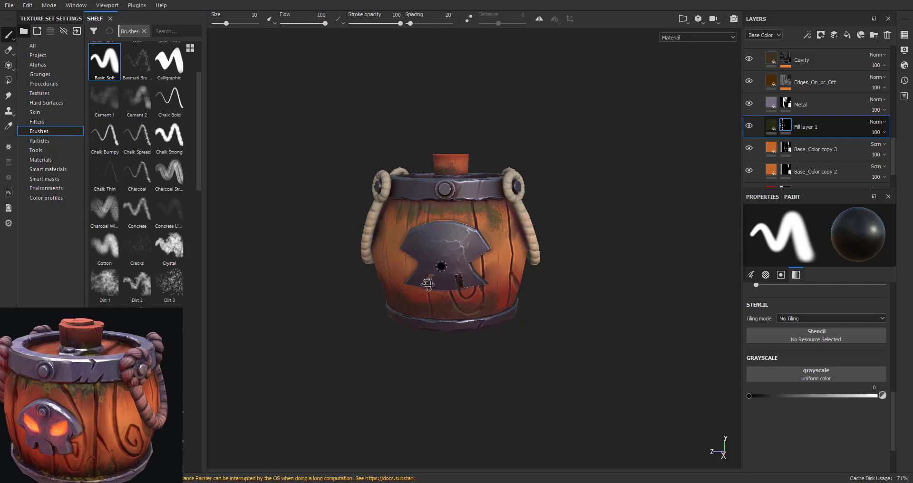
mouse_move(427, 284)
alt+mouse_down()
mouse_move(469, 291)
mouse_move(443, 307)
alt+mouse_up()
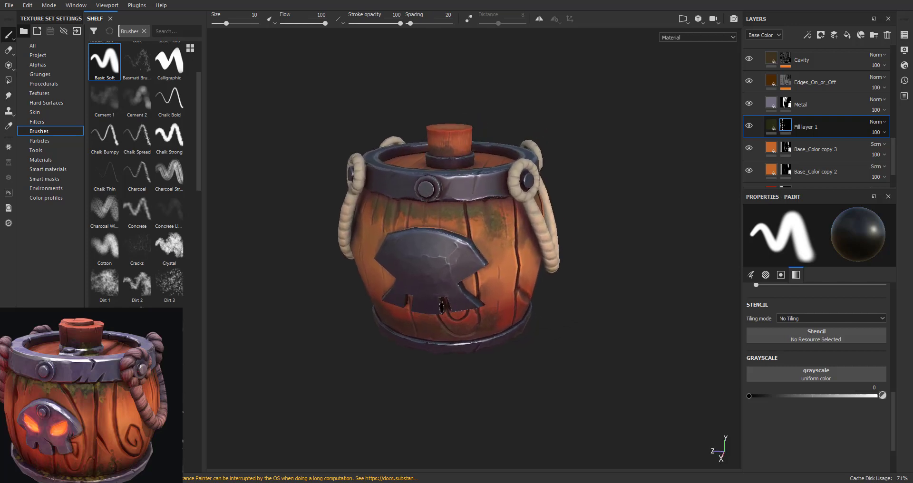
alt+drag(443, 307, 432, 328)
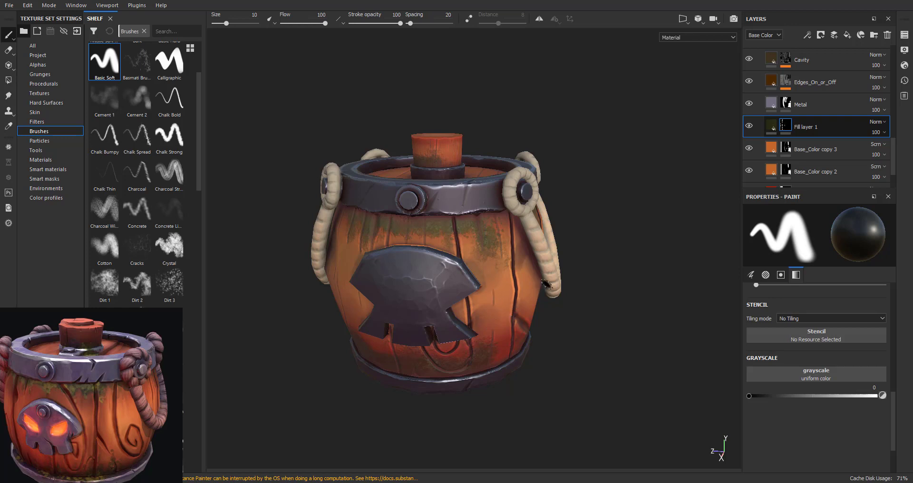
Duplicate the Base_Color copy 3 layer to create Base_Color copy 4
scroll(823, 127, down, 2)
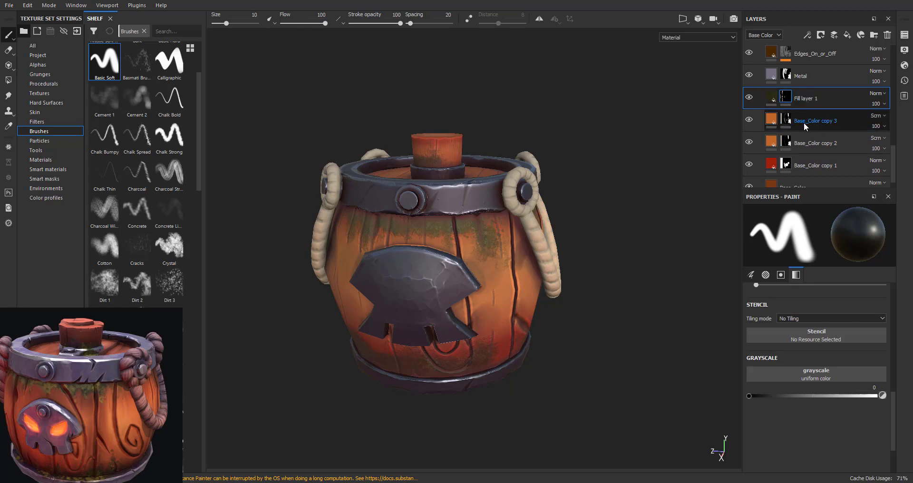
scroll(804, 122, up, 1)
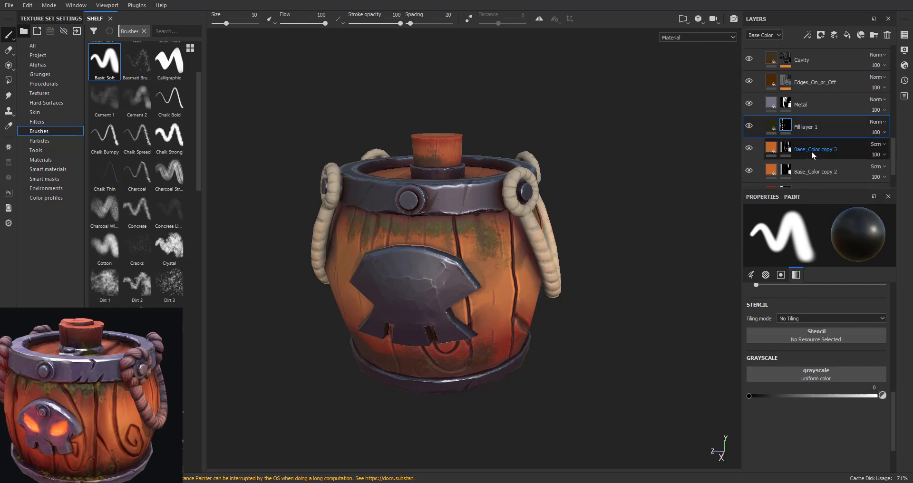
click(812, 150)
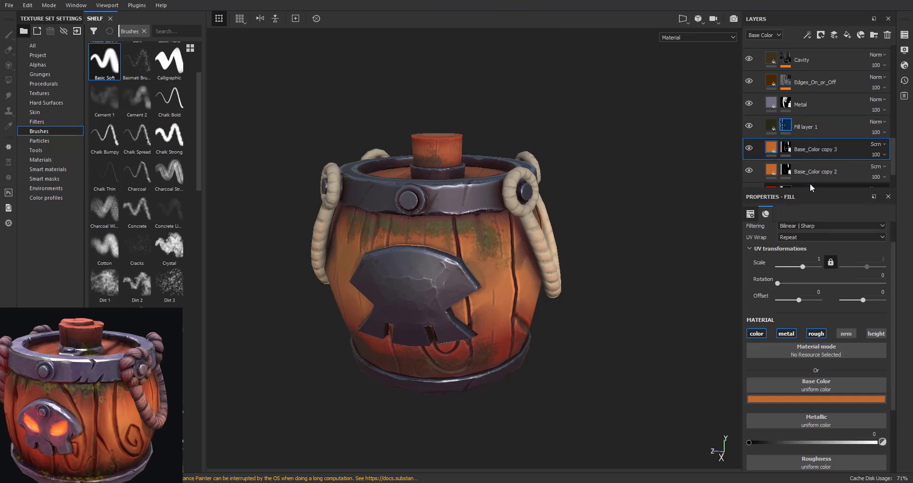
key(ctrl+d)
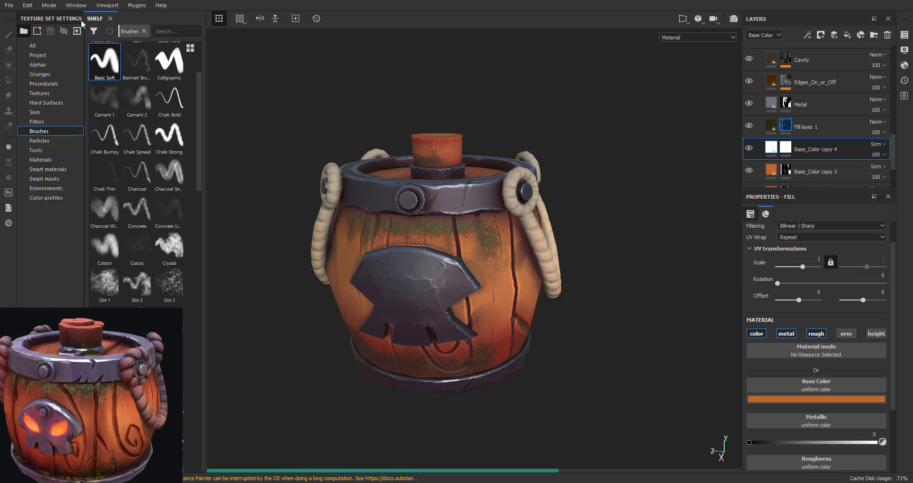
Add an Emissive channel to the barrel's texture set
click(48, 18)
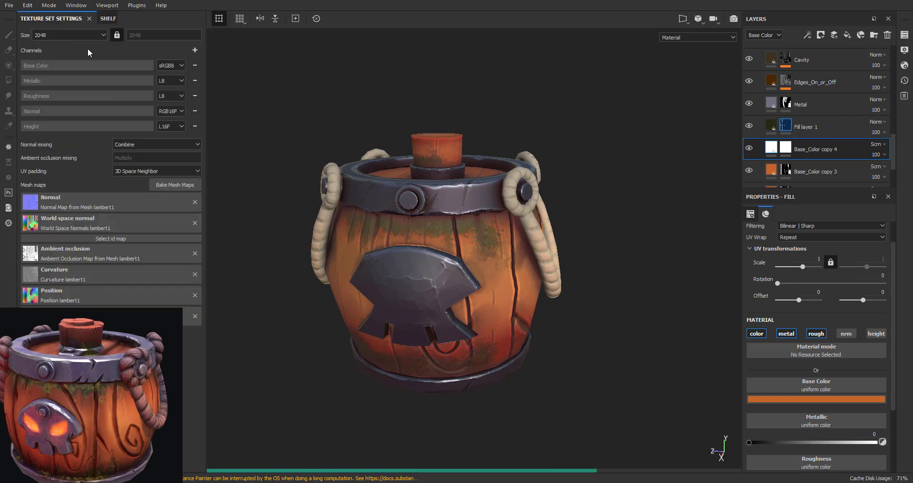
click(194, 52)
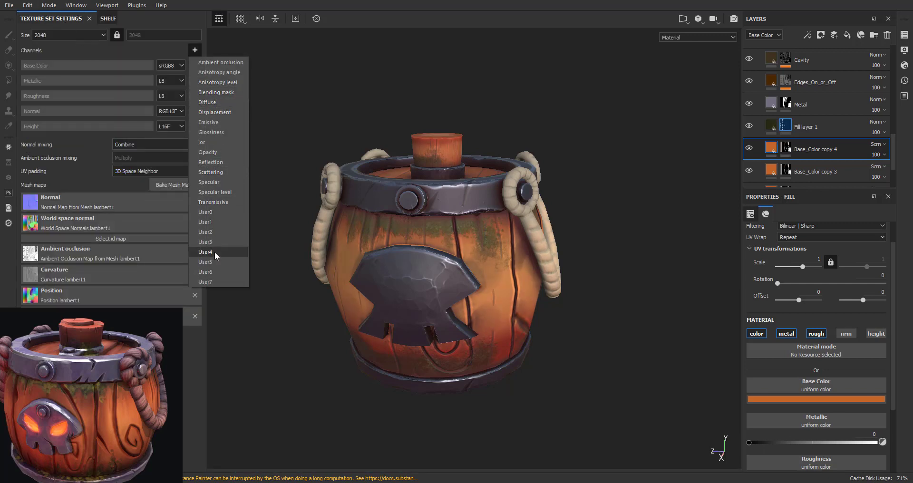
click(214, 122)
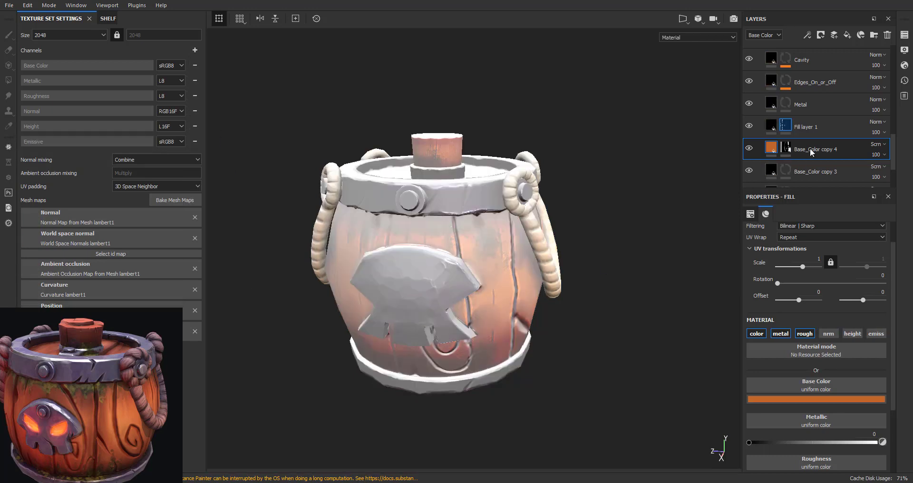
Move Base_Color copy 4 to the top of the layer stack, undoing a stray Edges move
drag(773, 151, 784, 48)
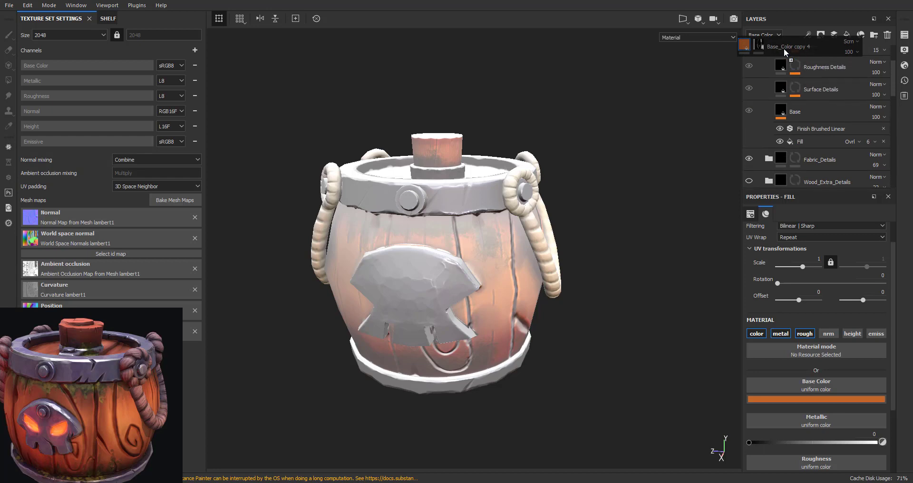
drag(784, 47, 812, 48)
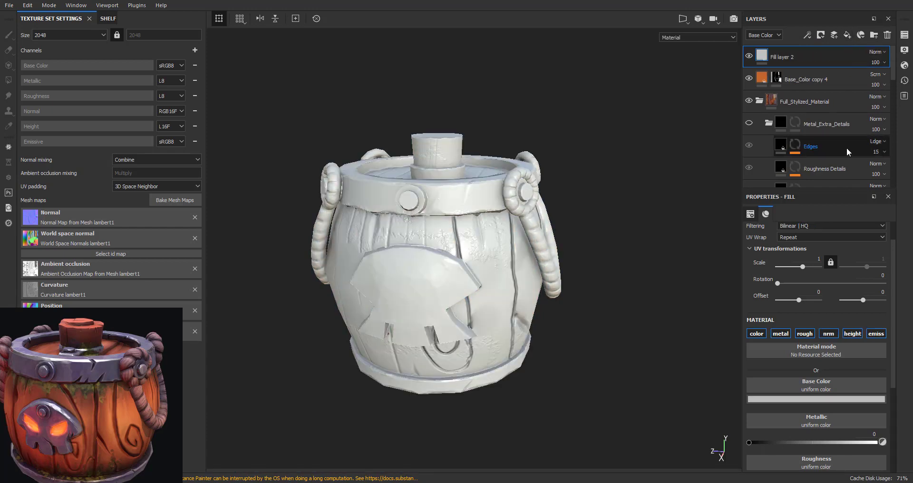
drag(781, 145, 764, 88)
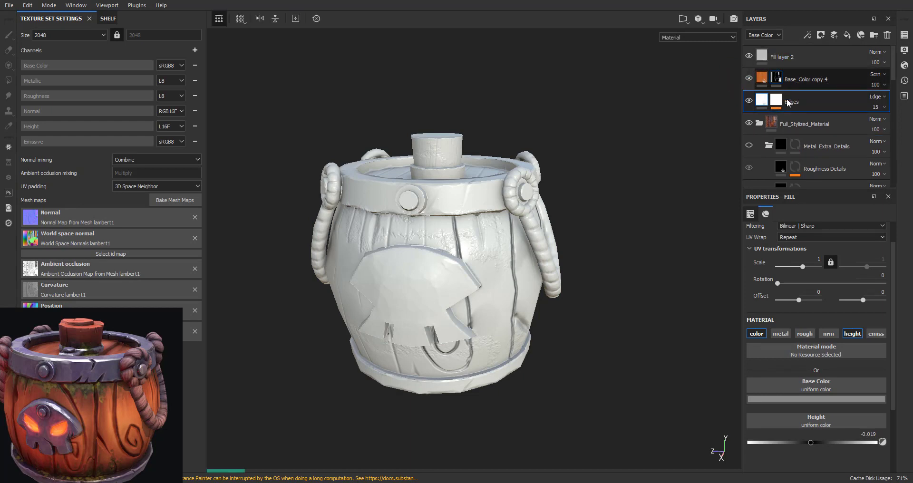
key(ctrl+z)
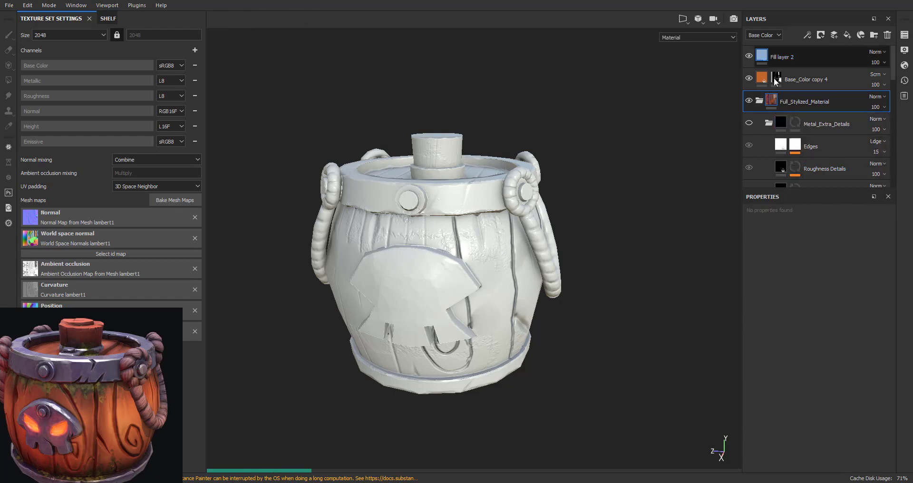
Reorder the white Fill layer 2 to sit directly below Base_Color copy 4
click(764, 60)
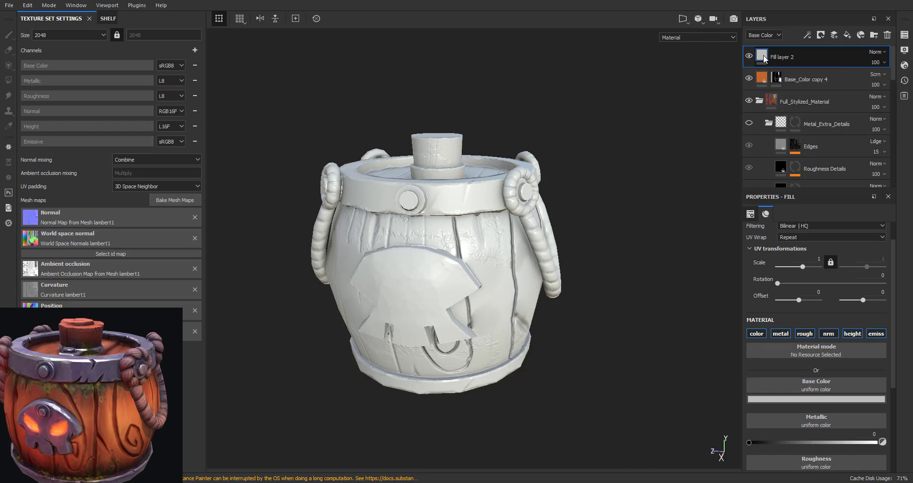
mouse_move(767, 76)
mouse_down()
mouse_move(790, 148)
mouse_move(767, 55)
mouse_up()
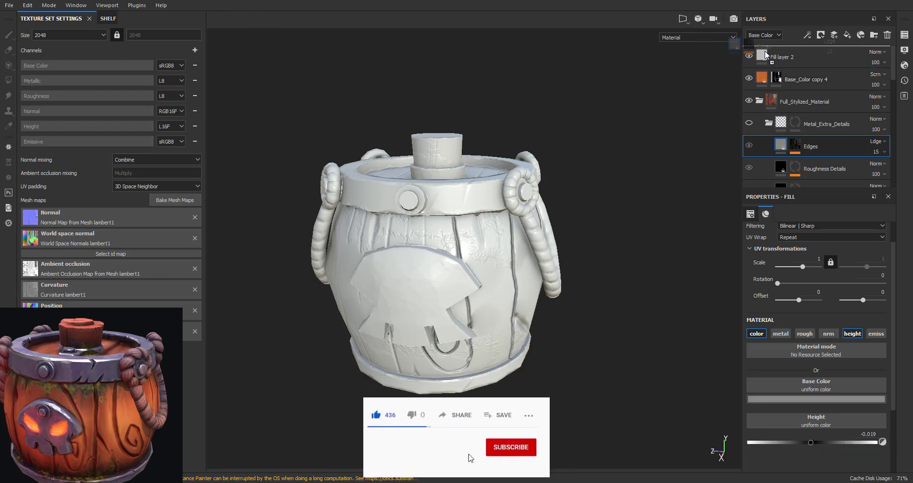
mouse_move(767, 55)
mouse_down()
mouse_move(791, 149)
mouse_move(781, 89)
mouse_move(804, 78)
mouse_move(801, 52)
mouse_up()
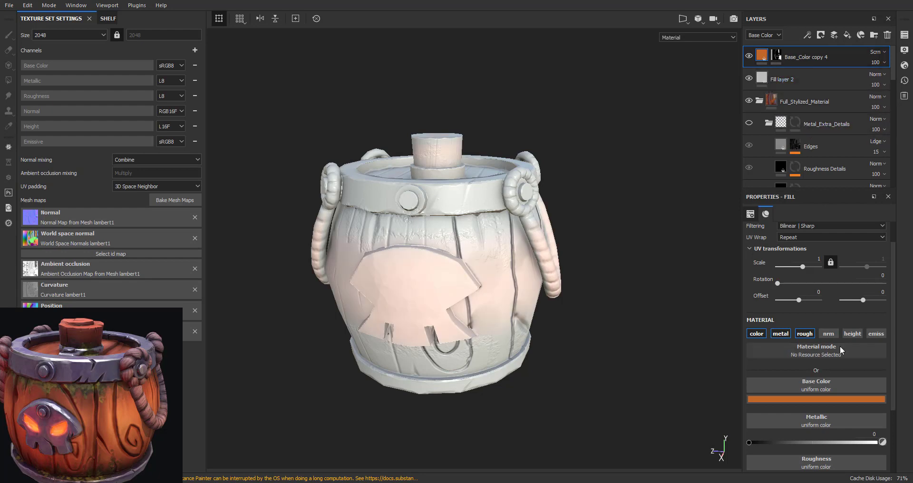
Enable emissive on Base_Color copy 4 and turn off Fill layer 2's color, metal, rough, normal and height channels
click(875, 334)
click(763, 84)
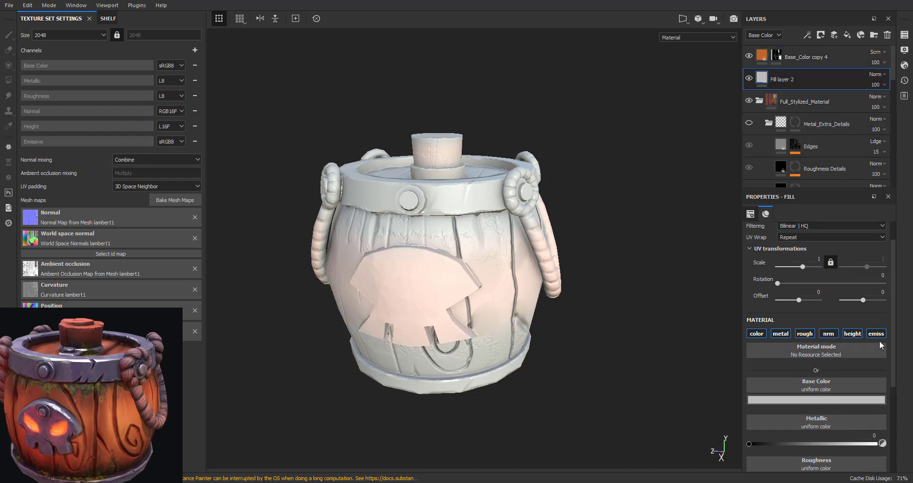
click(845, 334)
click(830, 333)
click(804, 333)
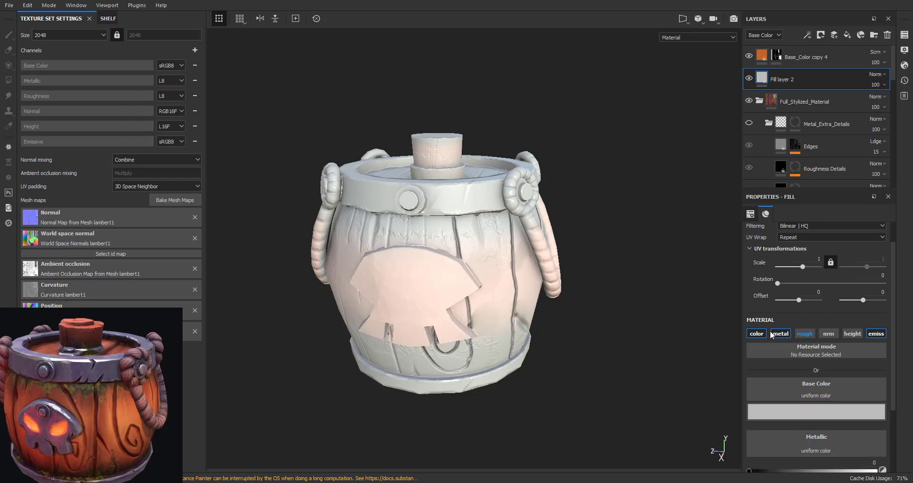
click(779, 334)
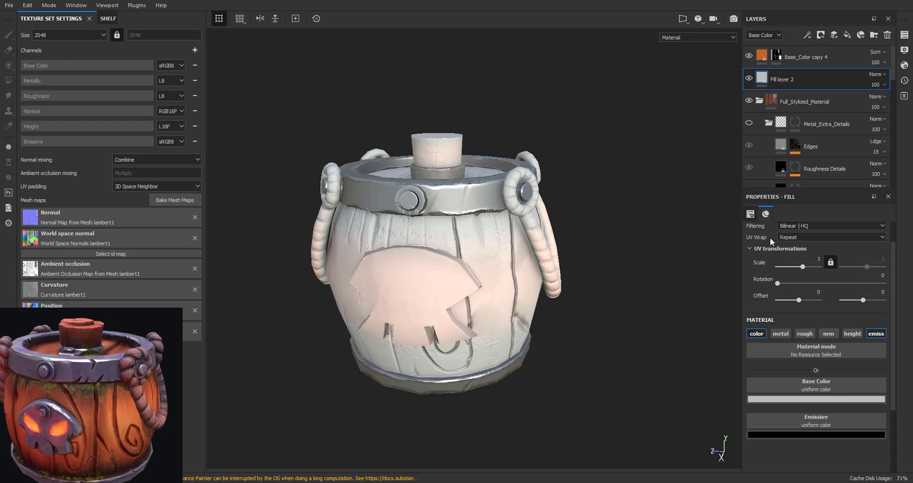
click(757, 334)
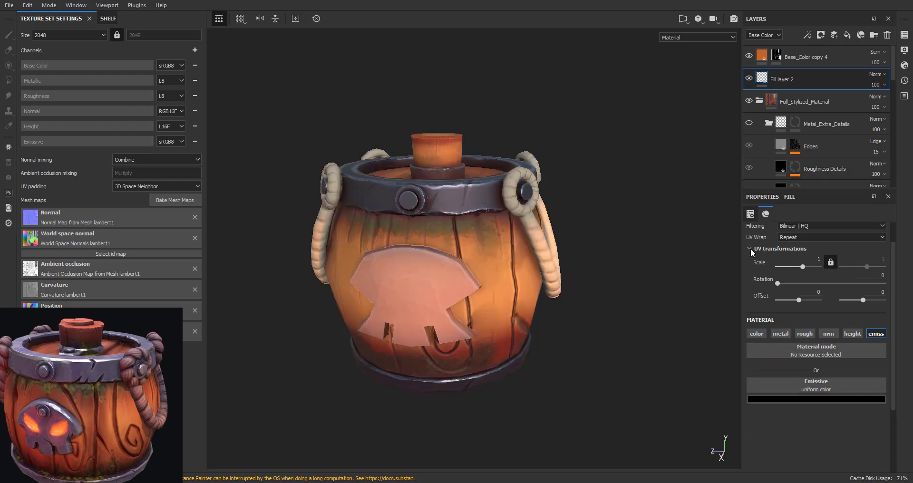
Limit Base_Color copy 4 to height and emissive, dropping color, roughness and metalness
click(766, 58)
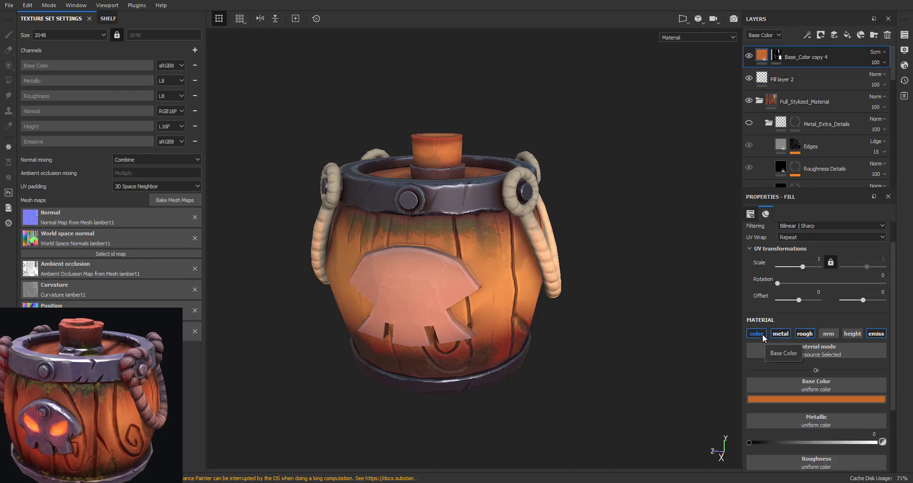
click(869, 335)
click(852, 335)
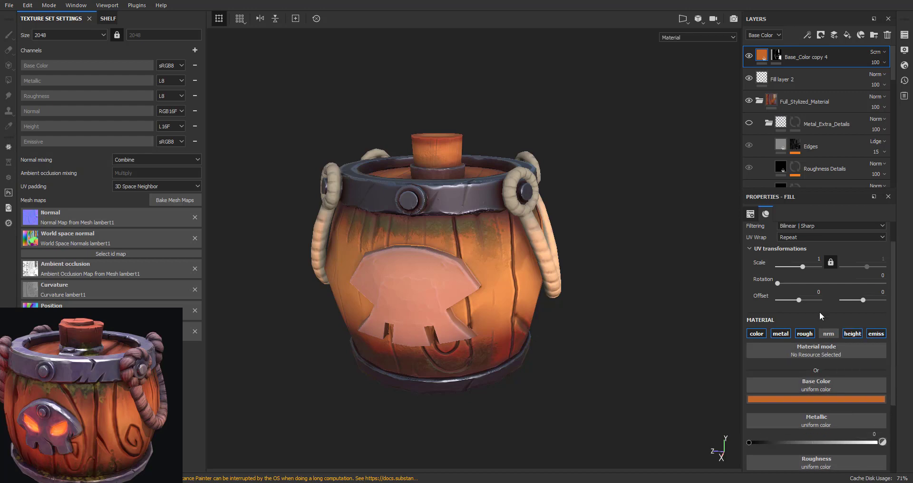
click(807, 335)
click(783, 335)
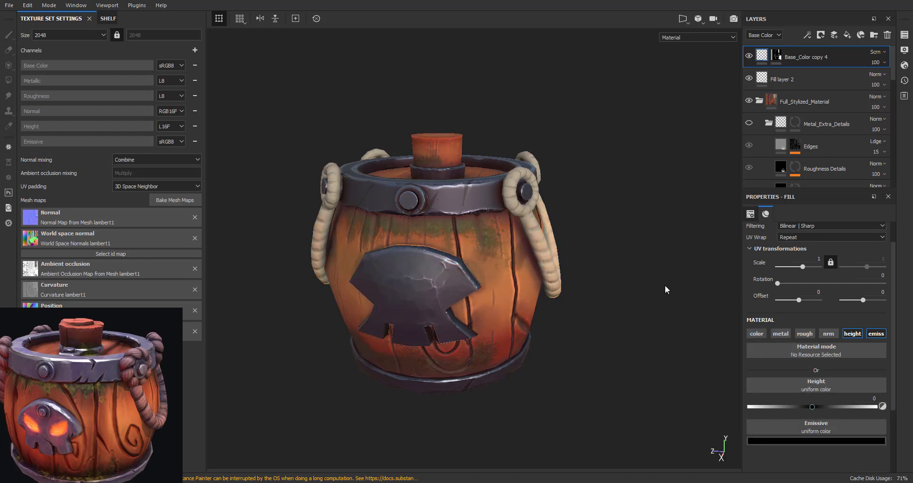
Show the 3D model beside the UV layout, zoomed onto the emblem plate island
click(683, 19)
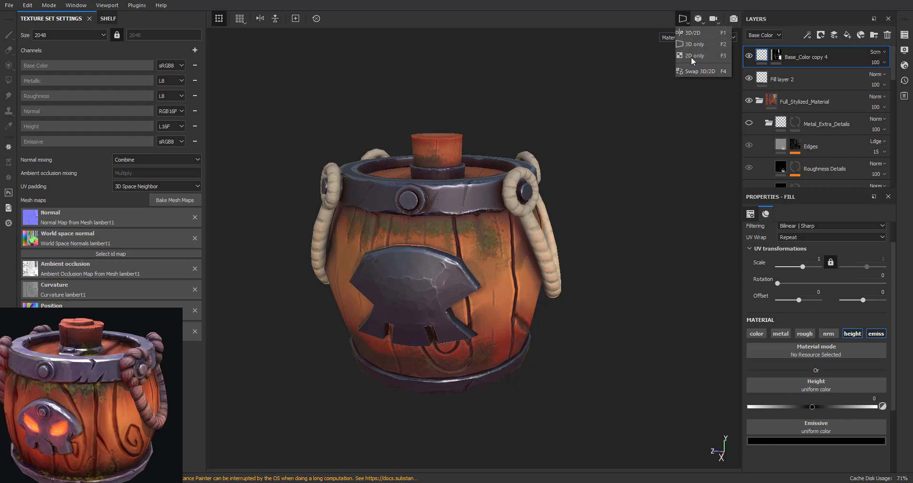
click(692, 34)
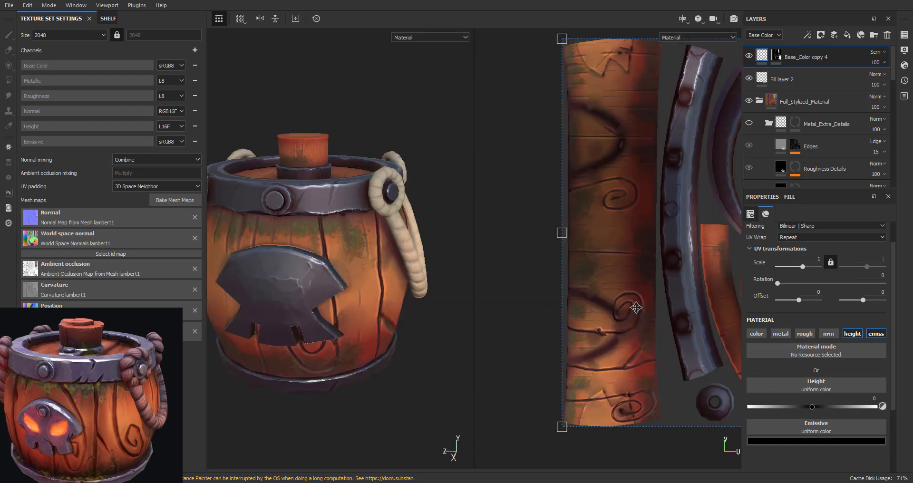
middle_drag(636, 308, 580, 304)
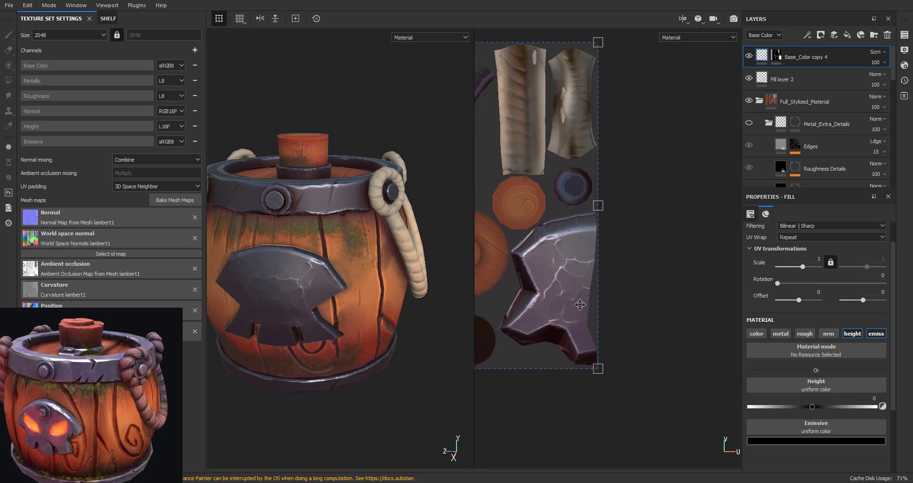
scroll(607, 295, up, 1)
scroll(613, 294, up, 1)
scroll(623, 291, up, 2)
scroll(637, 291, up, 1)
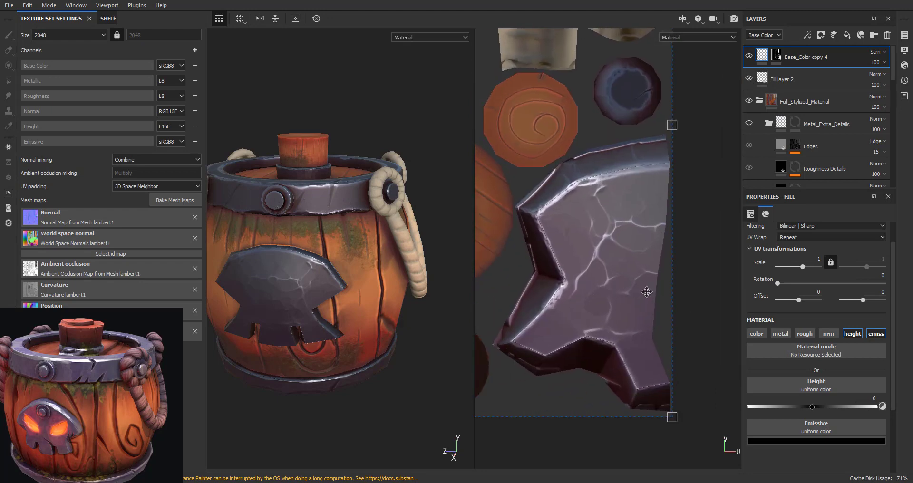
scroll(666, 304, up, 1)
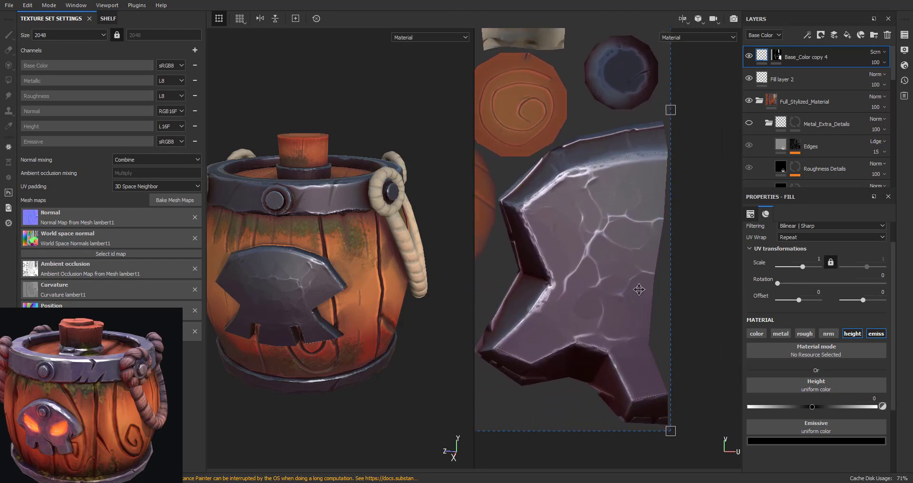
Set the layer's height to -0.2454 and its emissive colour to bright orange
click(796, 406)
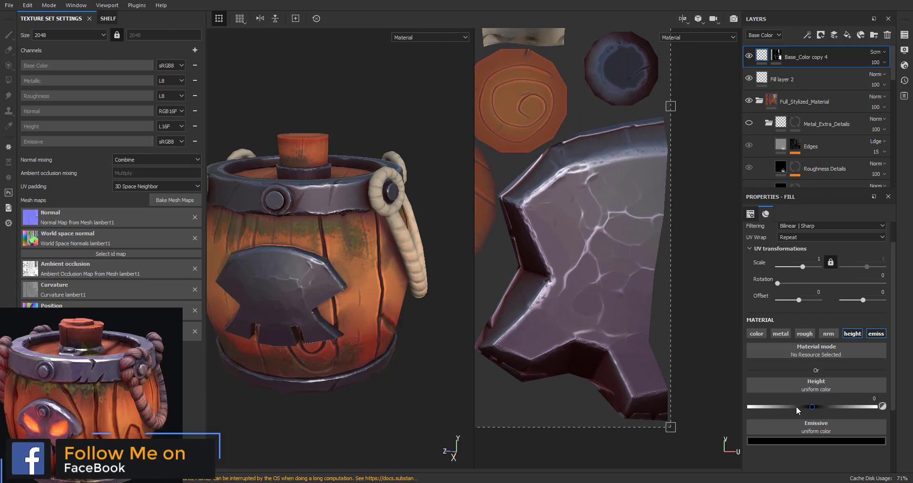
click(815, 441)
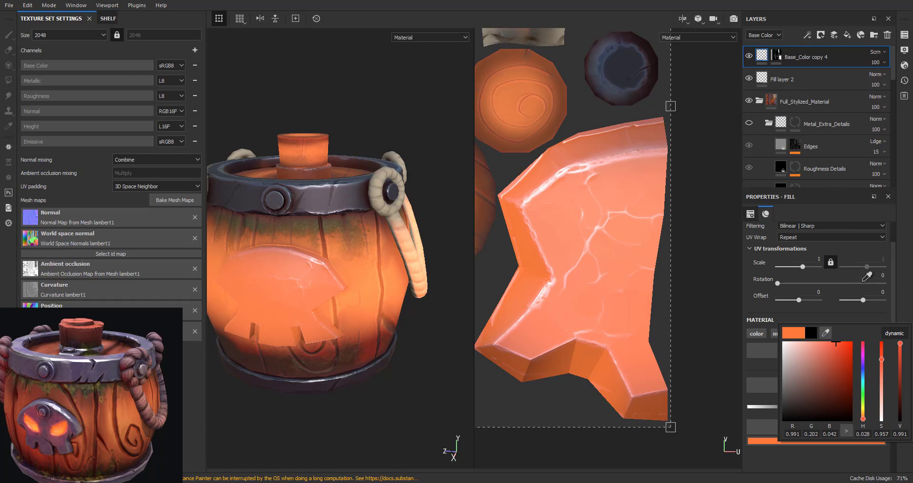
click(904, 242)
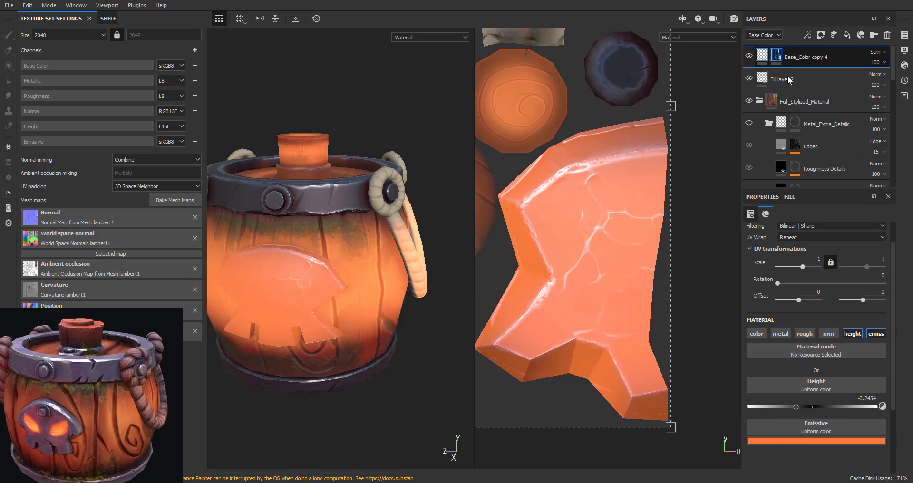
Clear Base_Color copy 4's mask and switch the paint value to white
right_click(776, 55)
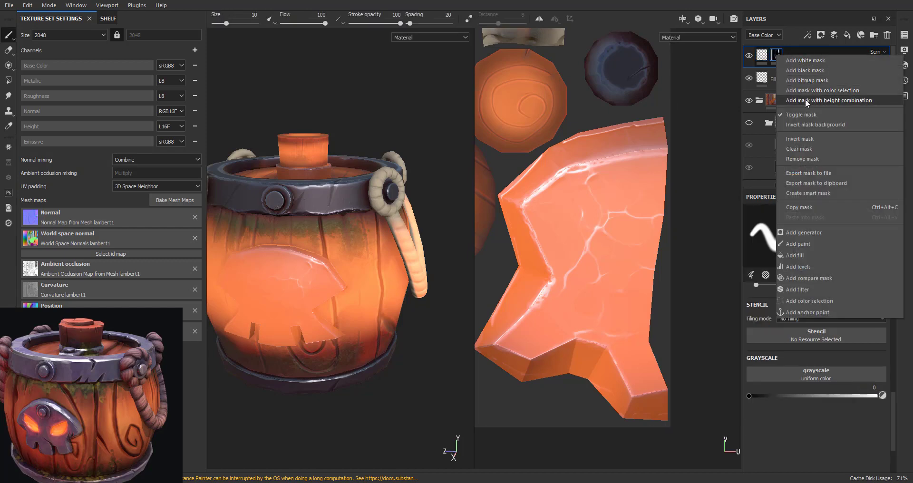
click(803, 149)
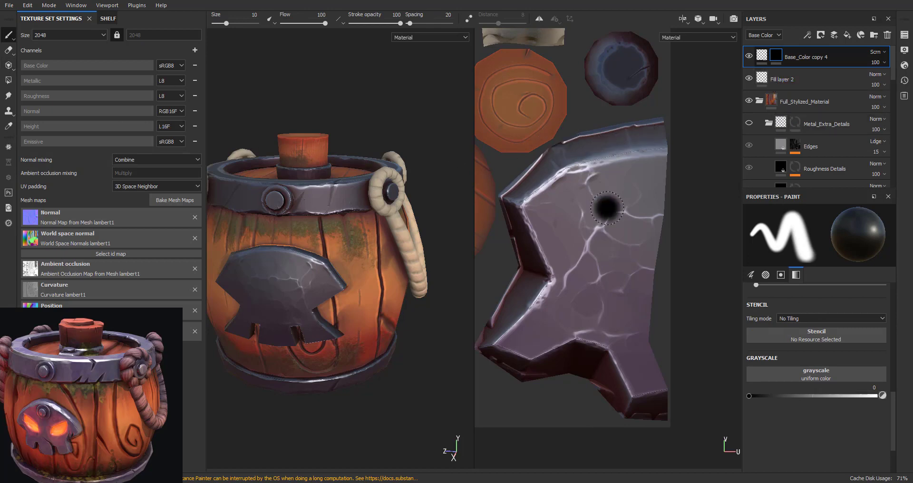
key(x)
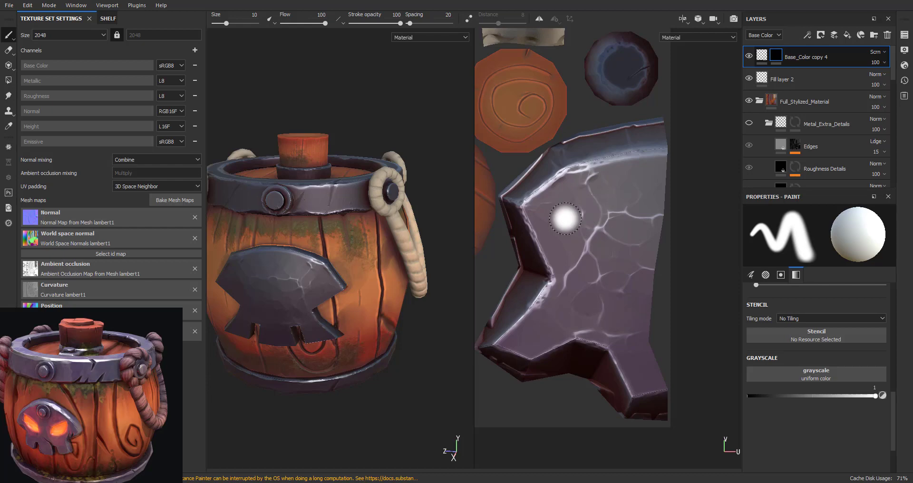
Paint a solid triangular glowing eye onto the skull emblem
click(565, 218)
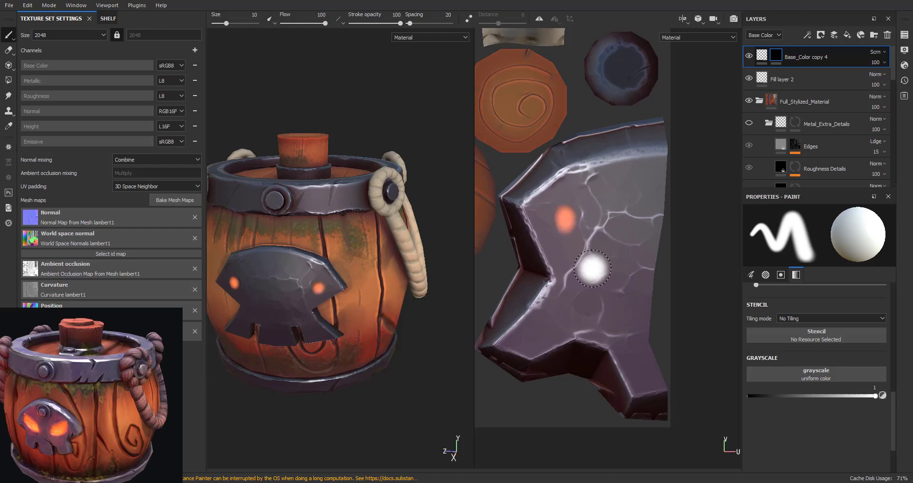
shift+click(616, 281)
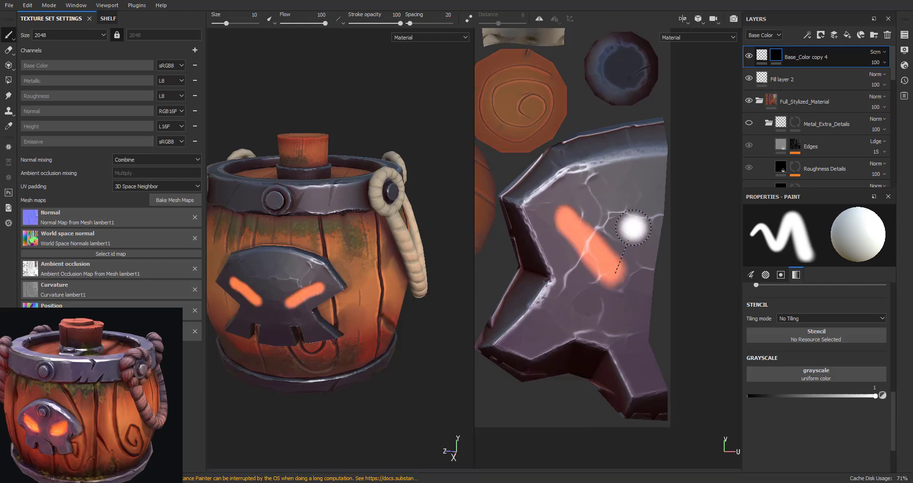
shift+click(635, 228)
drag(601, 214, 604, 238)
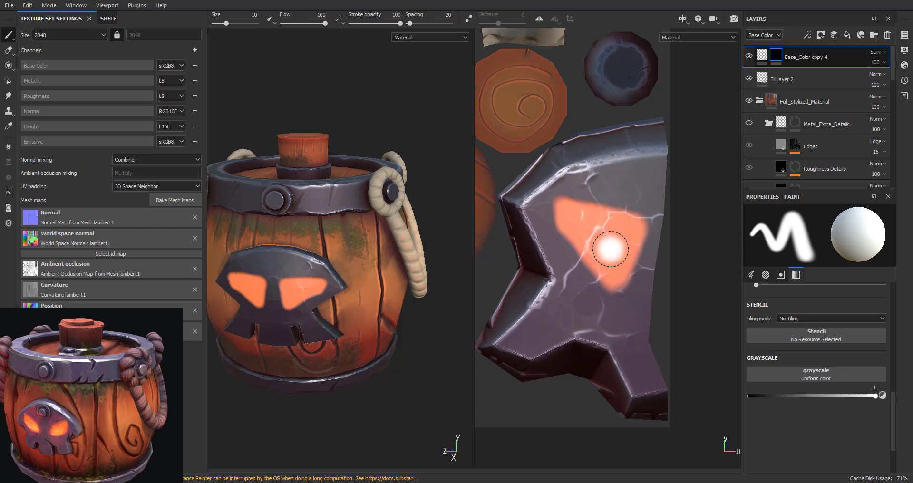
click(763, 55)
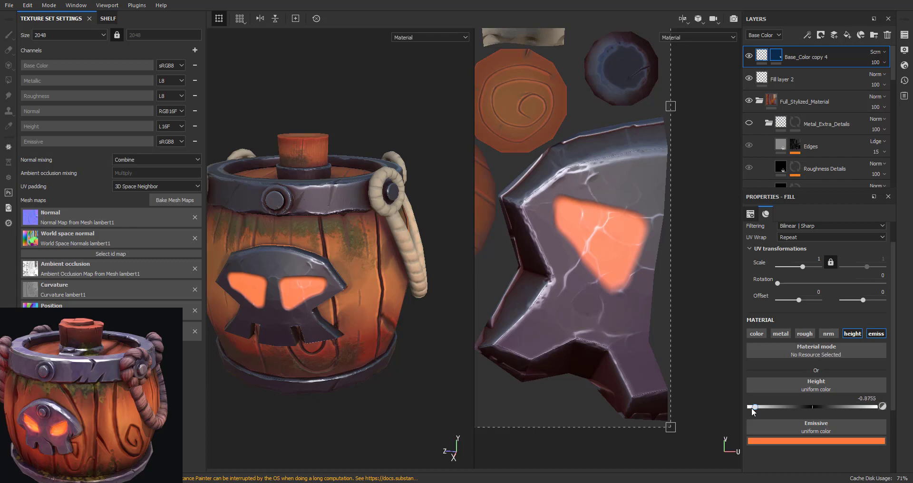
Orbit to the emblem and settle the glowing eyes' height at -0.8315
alt+drag(303, 311, 369, 332)
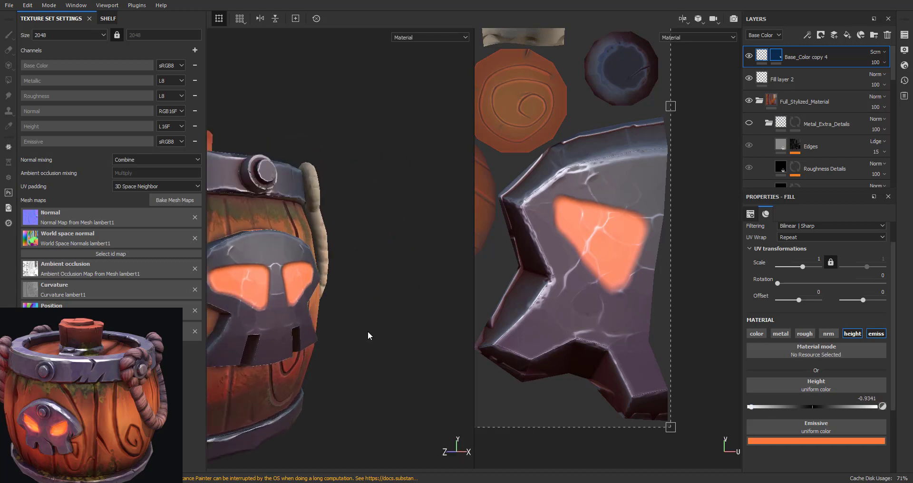
scroll(375, 301, up, 5)
alt+drag(376, 301, 409, 285)
shift+right_drag(409, 285, 424, 279)
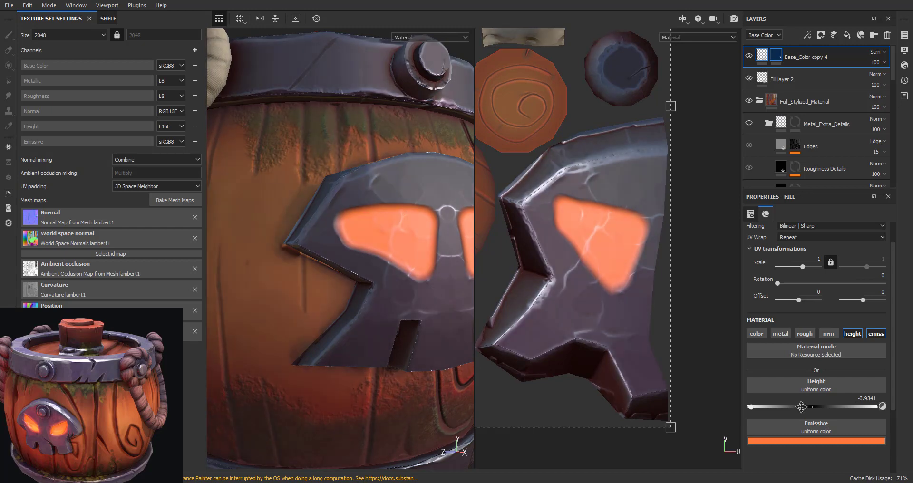
click(859, 407)
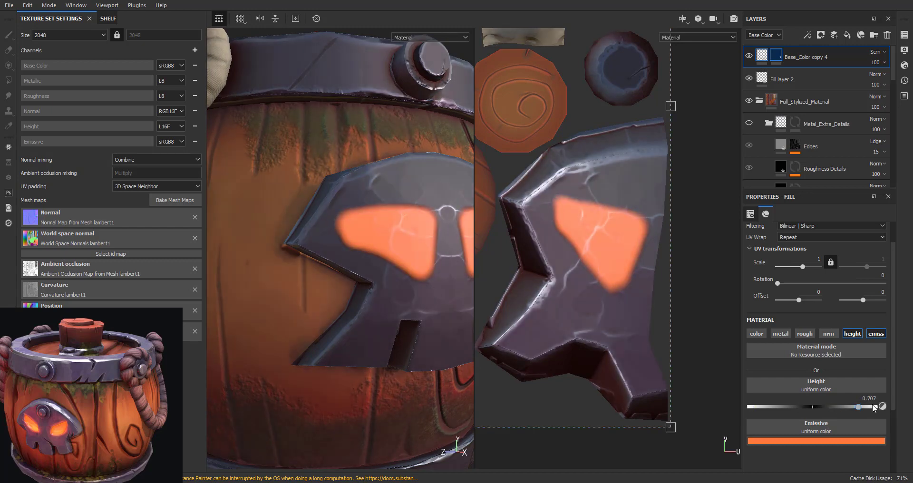
drag(790, 409, 761, 411)
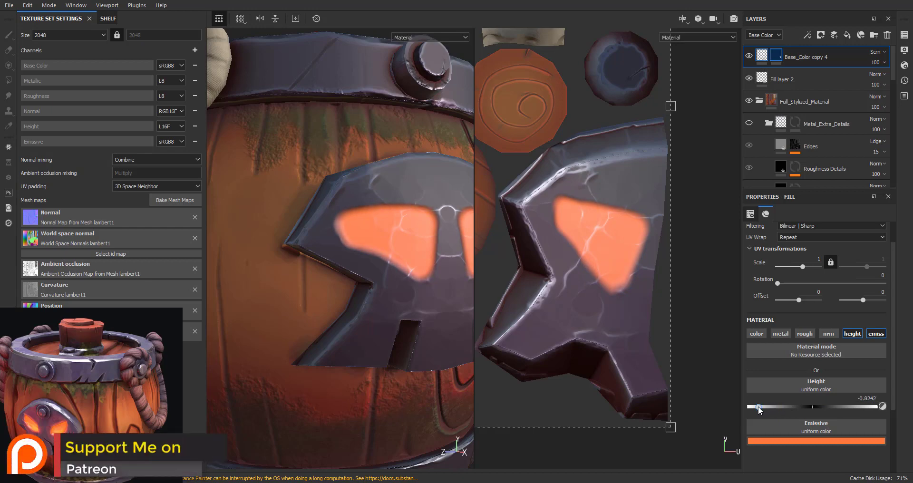
scroll(571, 238, down, 2)
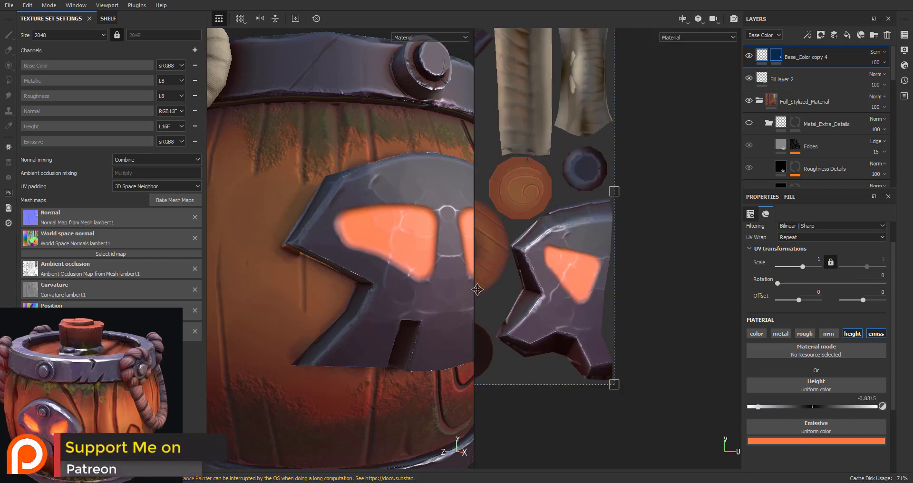
middle_drag(510, 276, 626, 271)
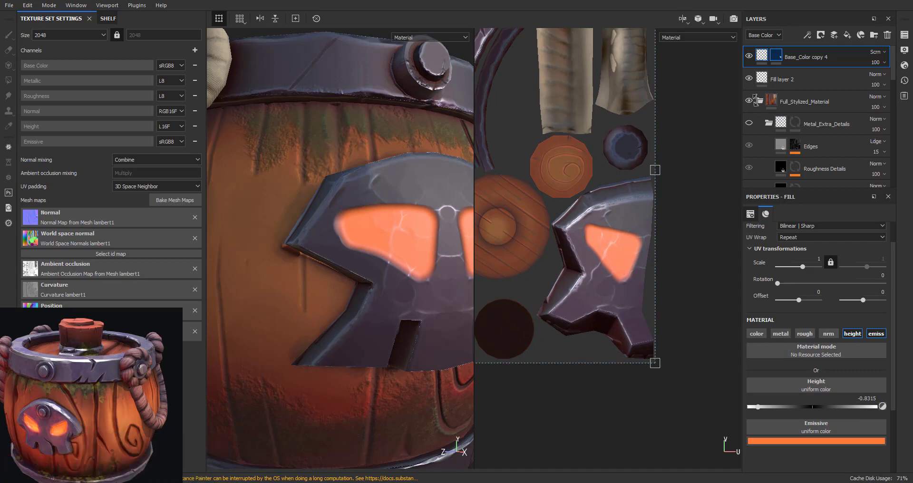
key(1)
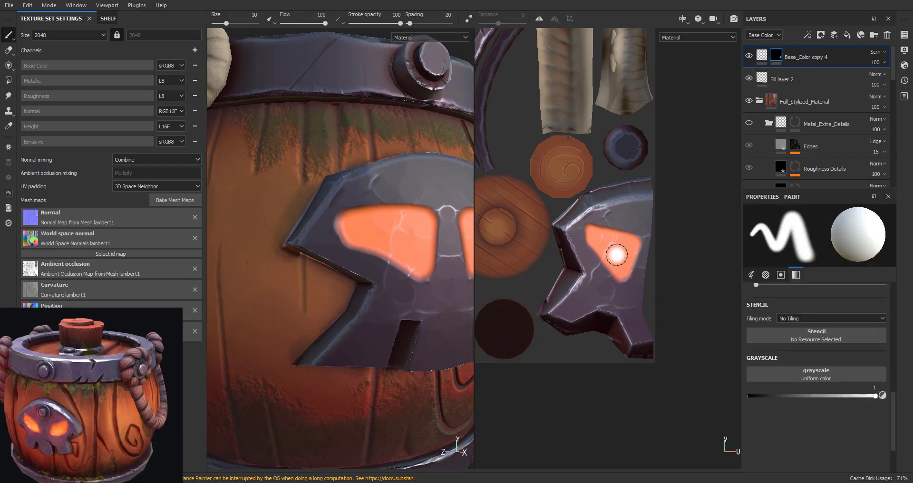
Erase most of the left eye's glow with a 31.84 brush, then shrink the brush
ctrl+right_drag(627, 254, 606, 257)
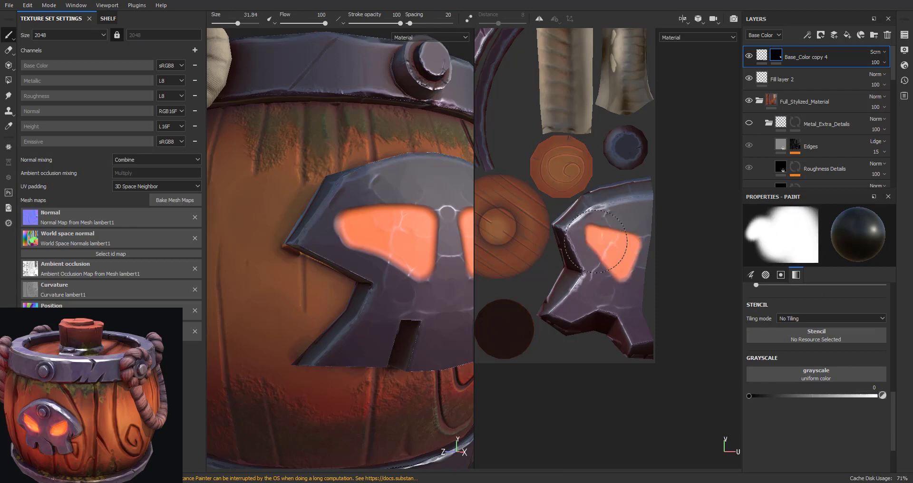
mouse_move(594, 242)
mouse_down()
mouse_move(633, 246)
mouse_move(617, 268)
mouse_up()
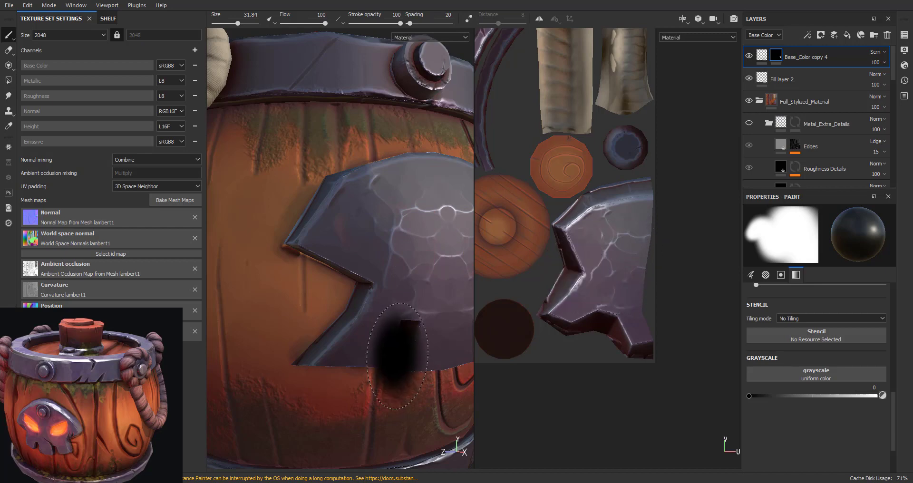
ctrl+right_drag(614, 272, 616, 256)
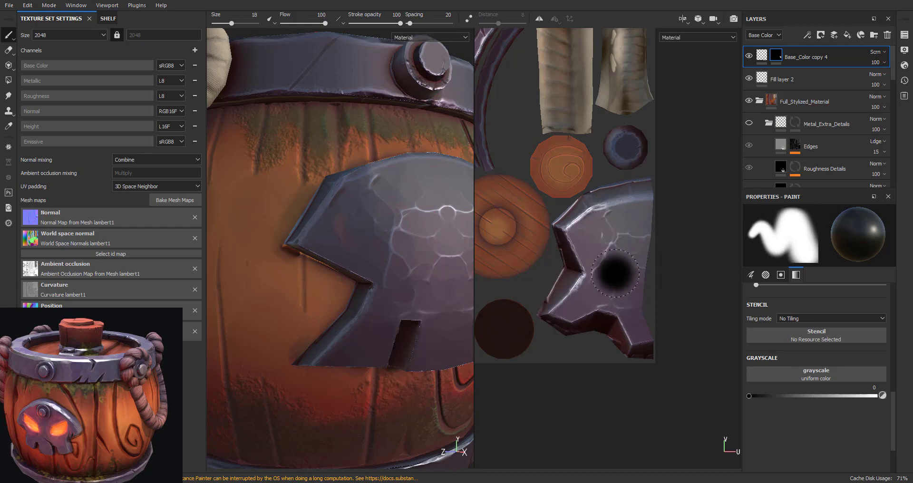
key(x)
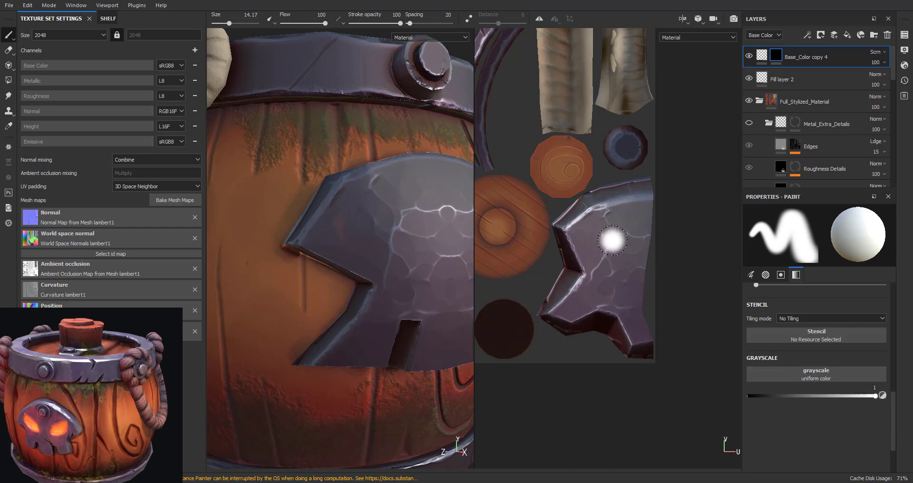
mouse_move(632, 247)
ctrl+right_down()
mouse_move(623, 247)
mouse_move(640, 247)
ctrl+right_up()
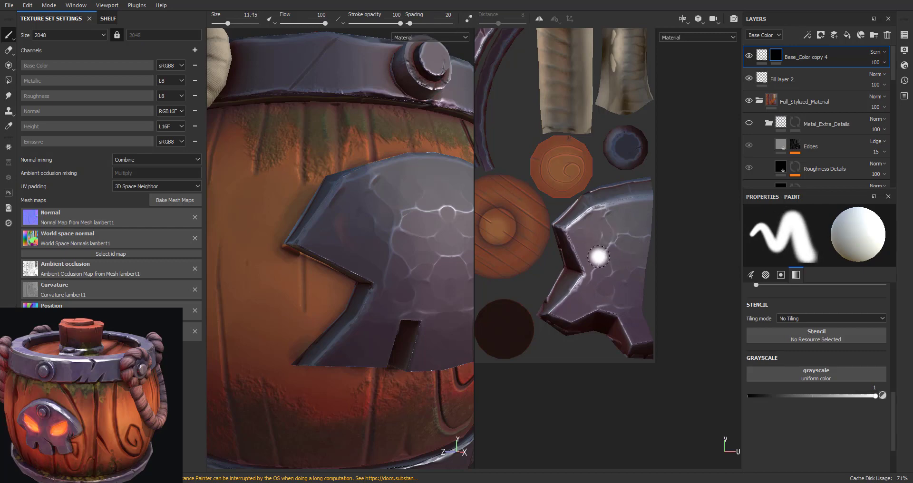
Outline a new eye on the emblem with straight glowing orange strokes
click(597, 255)
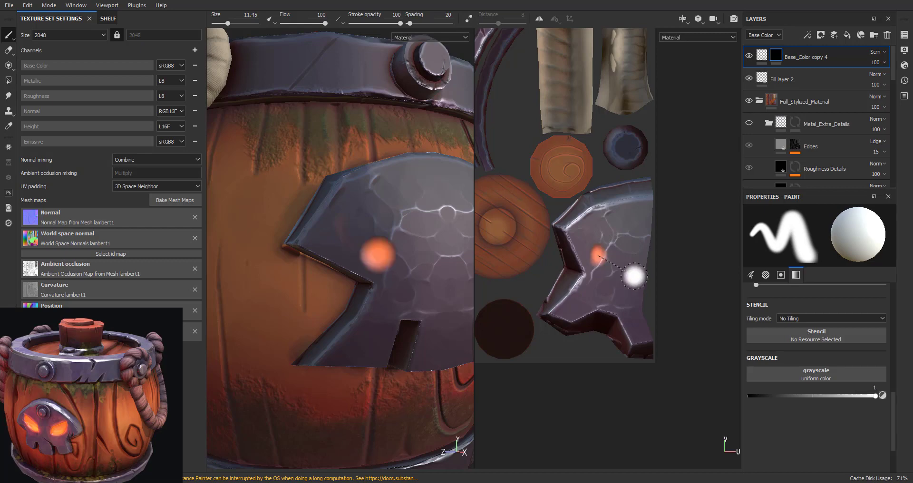
shift+click(630, 275)
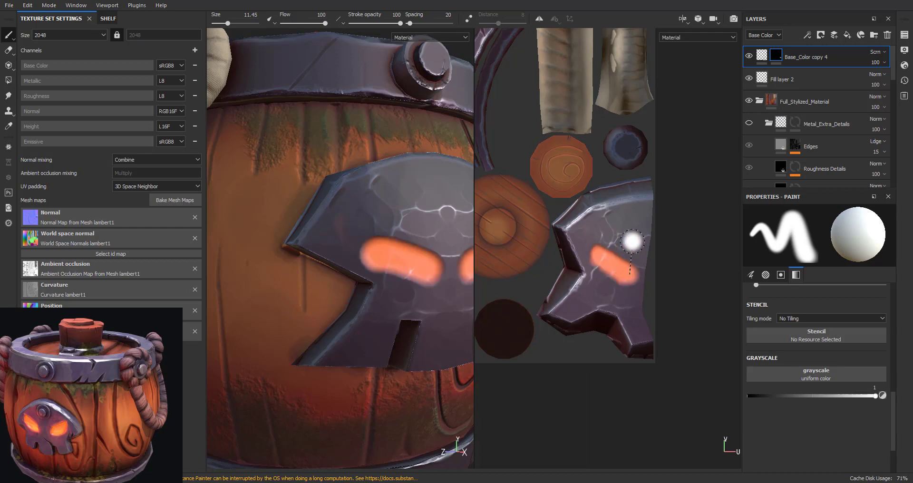
shift+click(633, 242)
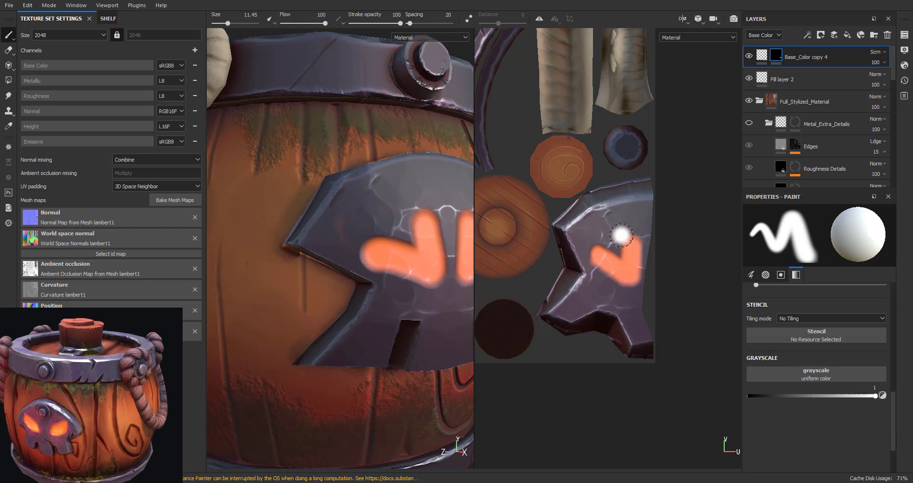
shift+click(594, 225)
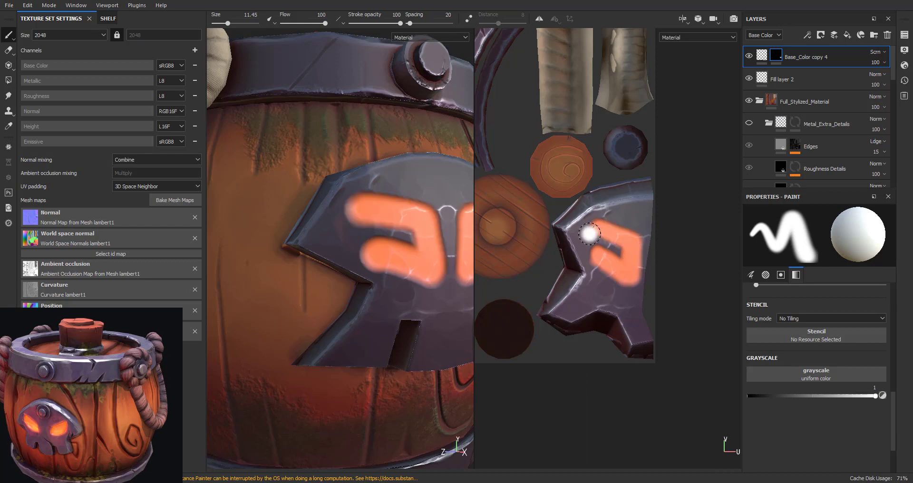
shift+click(585, 249)
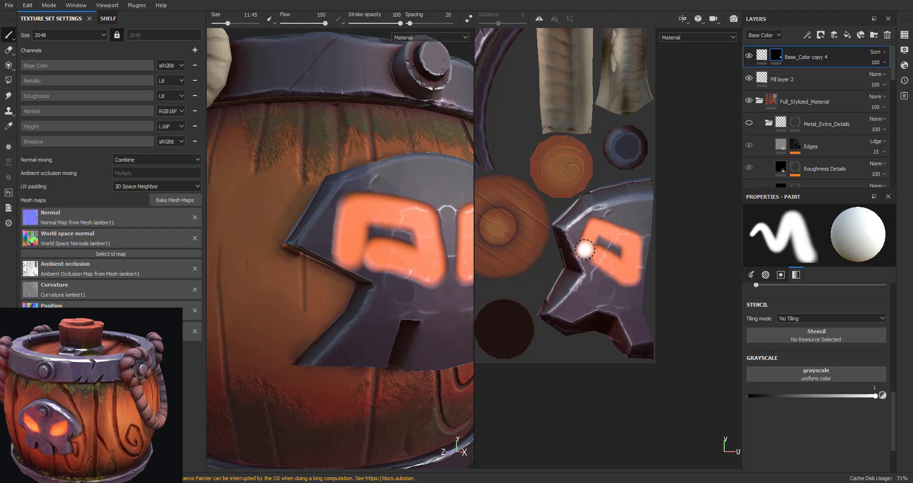
shift+click(601, 259)
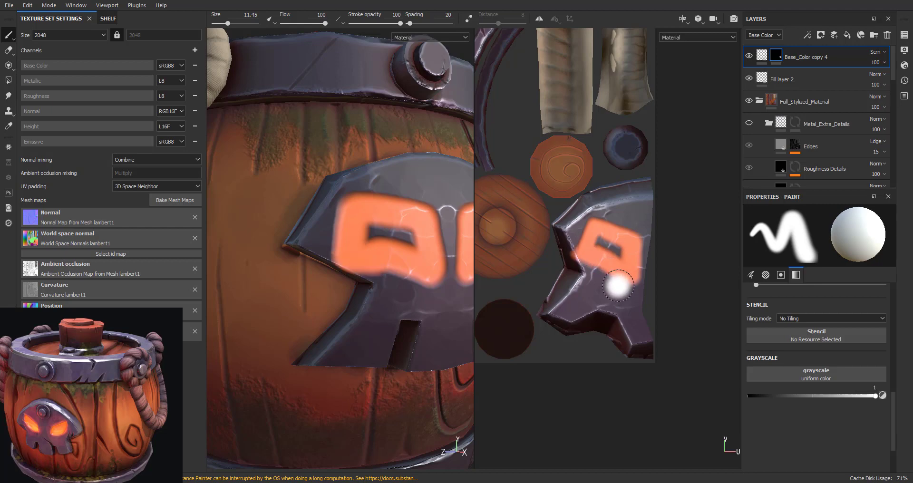
Undo the orange strokes so the emblem plate is bare grey metal again
key(ctrl+z)
key(ctrl+z)
key(ctrl+z)
key(ctrl+z)
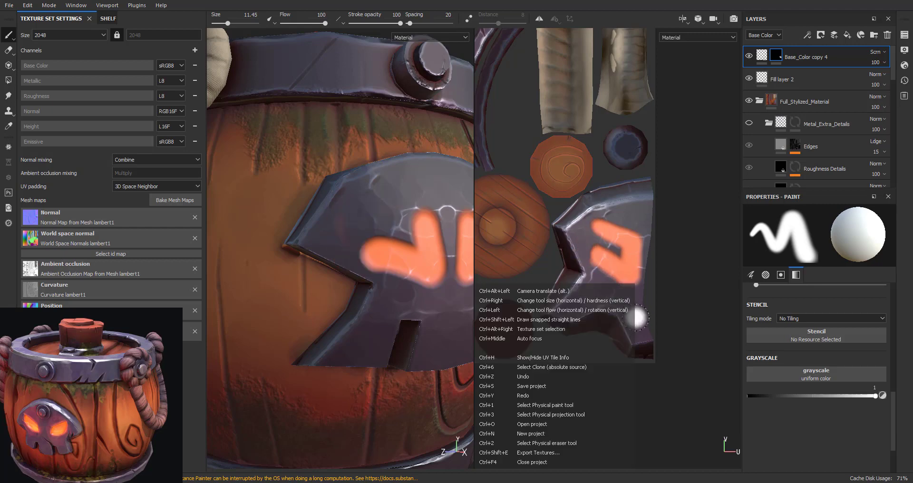
key(ctrl+z)
key(ctrl+z)
key(ctrl+z)
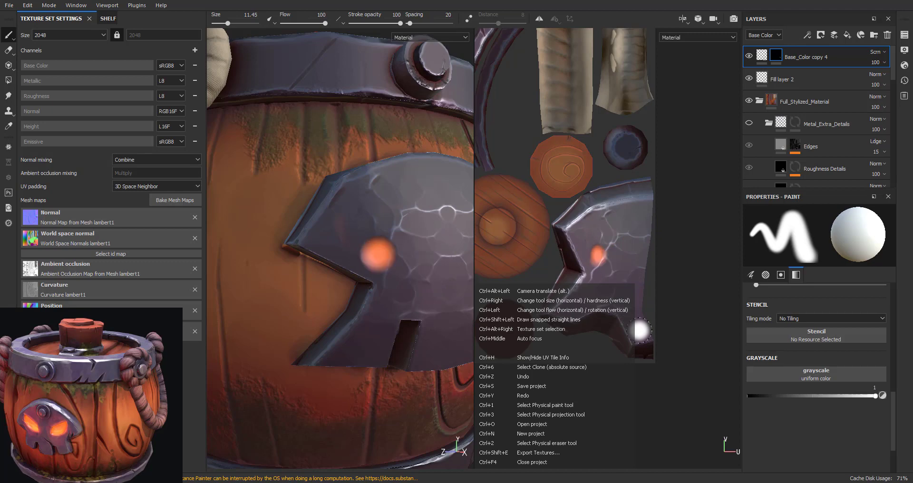
key(ctrl+z)
alt+drag(418, 309, 457, 309)
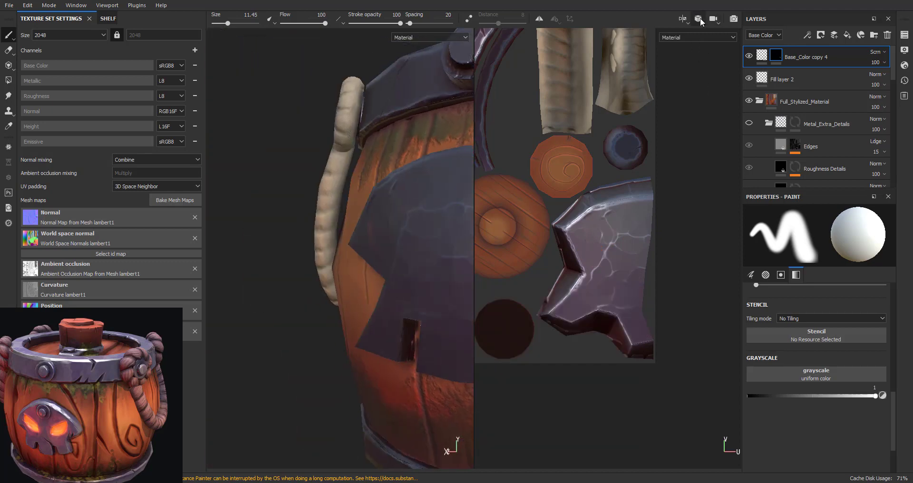
Switch to the 3D-only view and set the paint value to black
click(684, 20)
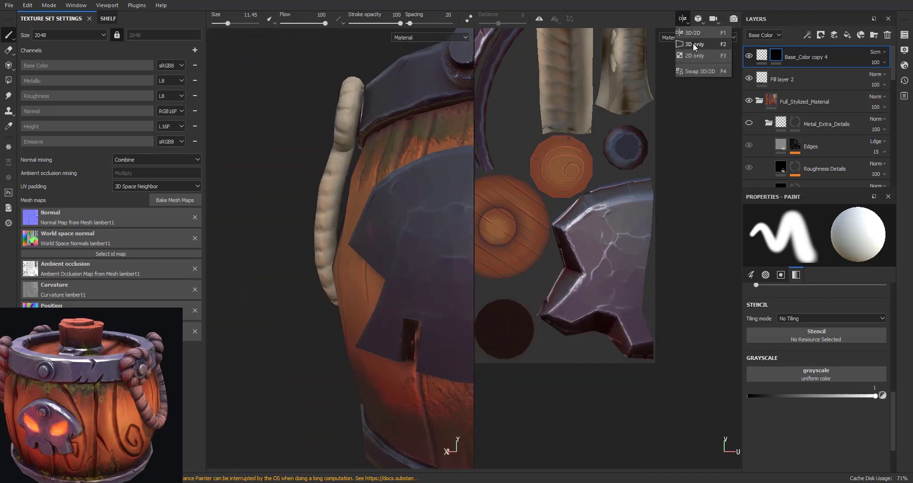
click(694, 43)
scroll(606, 340, up, 3)
mouse_move(534, 310)
alt+mouse_down()
mouse_move(583, 310)
mouse_move(473, 261)
mouse_move(465, 241)
alt+mouse_up()
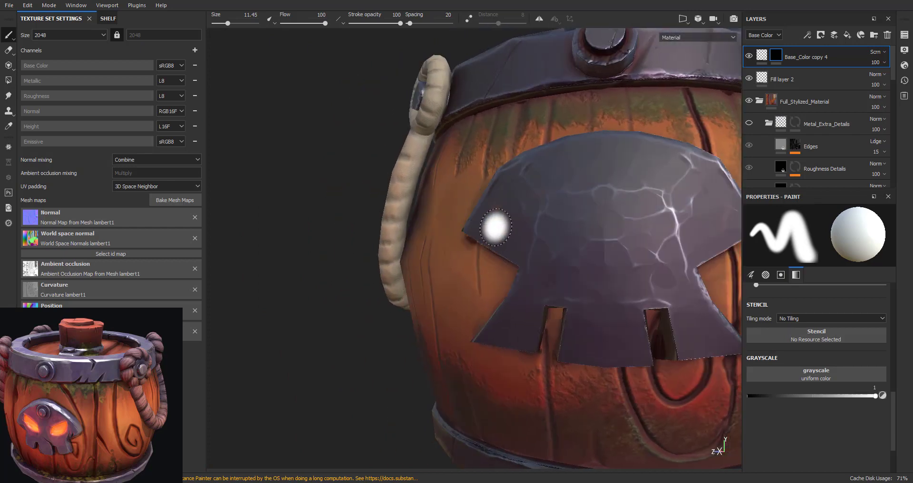
key(x)
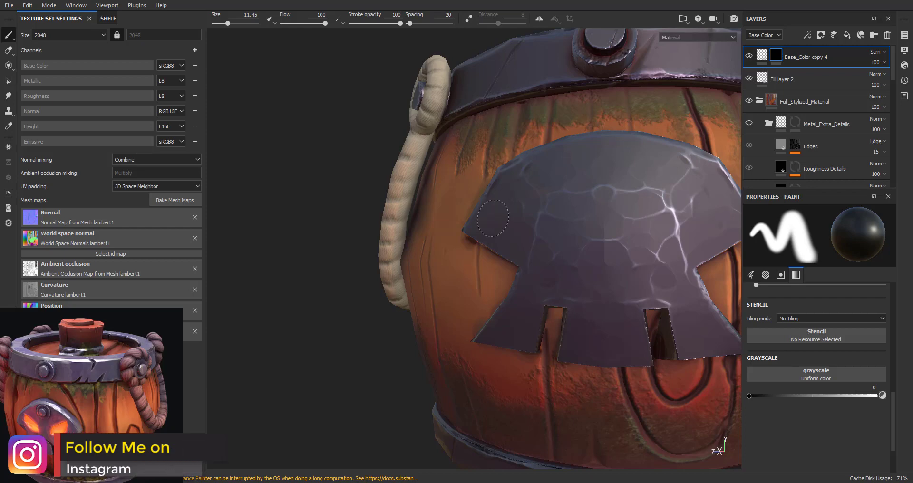
Reset the camera and zoom in until the emblem fills the 3D view
mouse_move(564, 268)
alt+mouse_down()
mouse_move(577, 281)
mouse_move(492, 277)
mouse_move(595, 166)
alt+mouse_up()
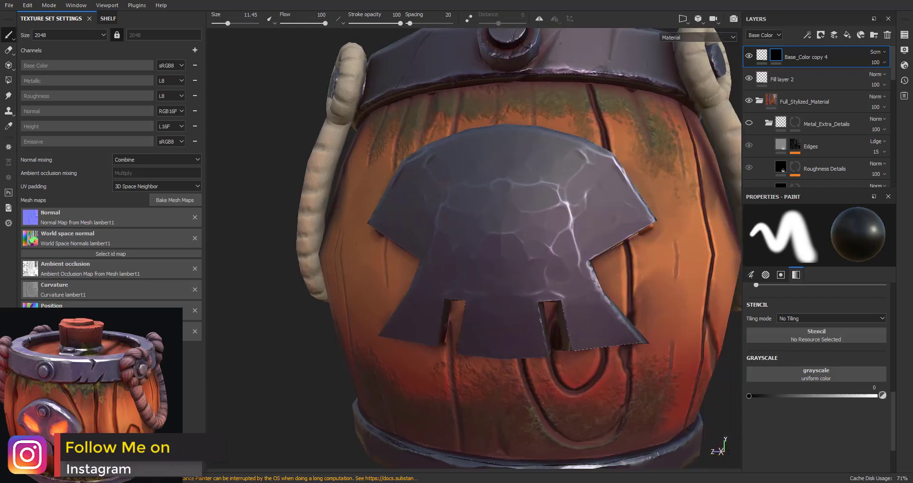
click(704, 19)
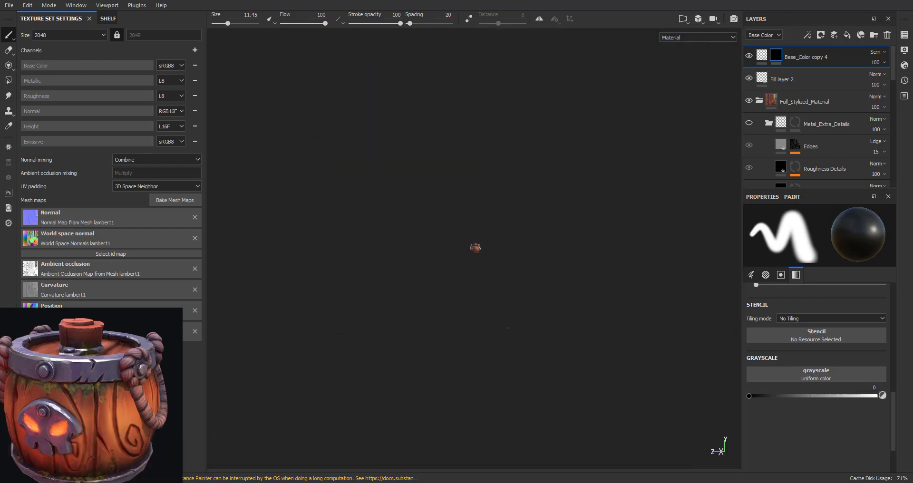
mouse_move(438, 278)
alt+right_down()
mouse_move(680, 281)
mouse_move(599, 336)
alt+right_up()
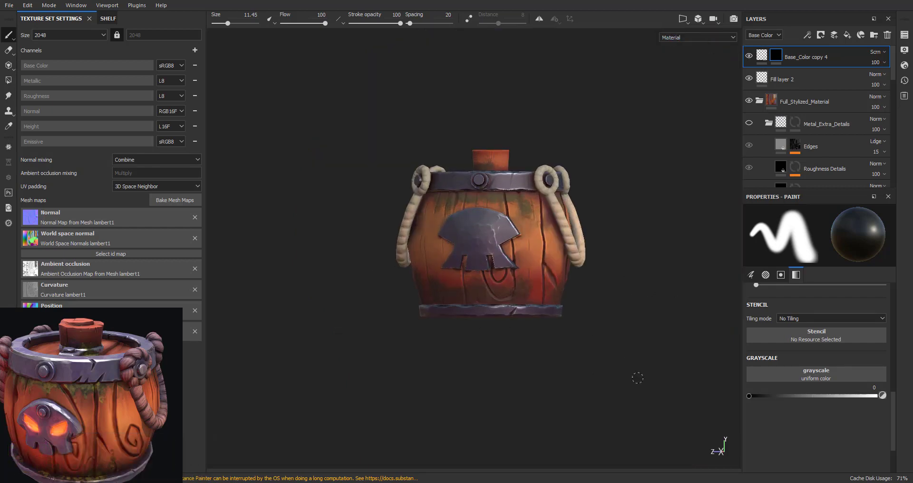
alt+drag(638, 341, 659, 341)
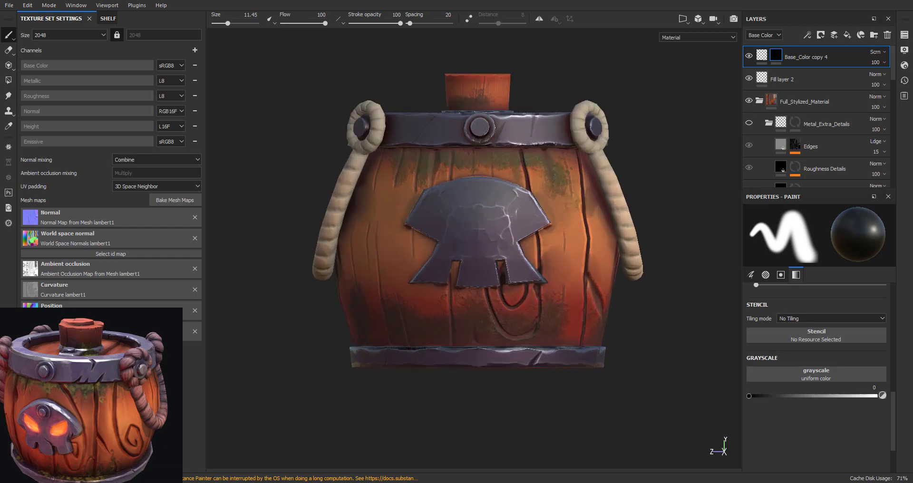
alt+right_drag(377, 283, 473, 301)
mouse_move(473, 302)
alt+middle_down()
mouse_move(437, 291)
mouse_move(475, 301)
alt+middle_up()
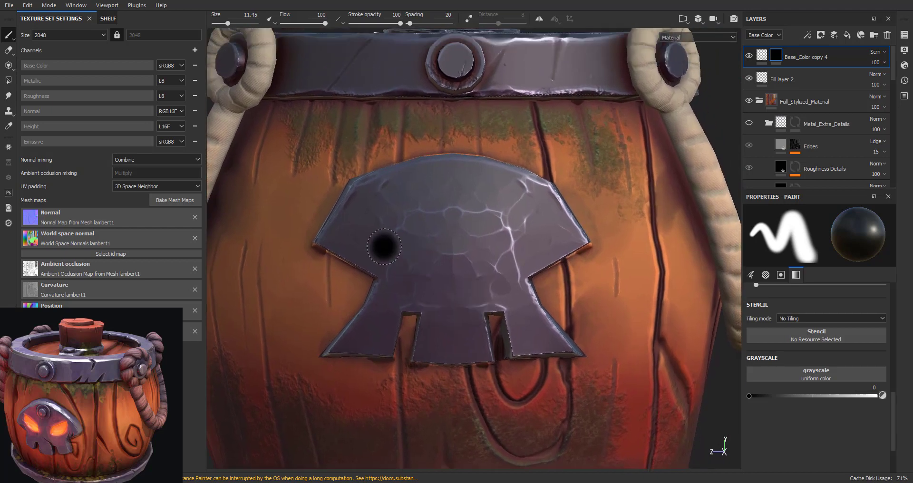
Set the paint value to white and the brush size to about 5.58
key(x)
ctrl+right_drag(375, 237, 372, 234)
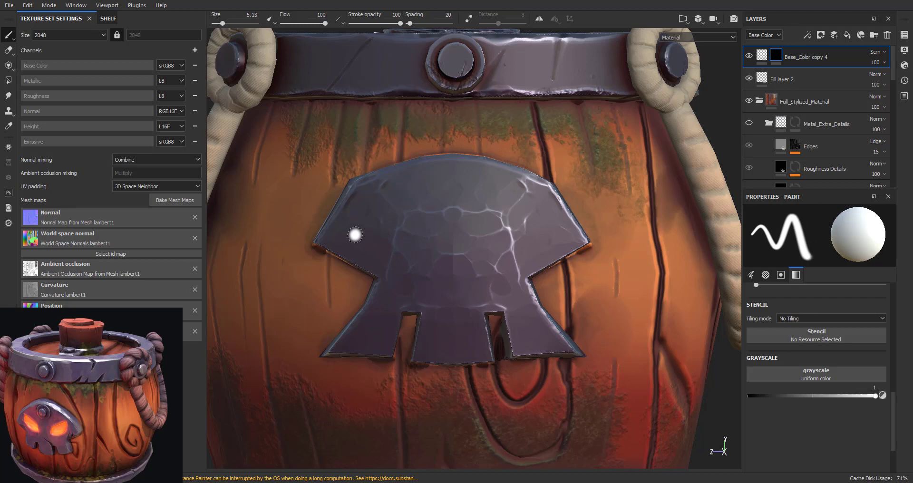
ctrl+right_drag(359, 232, 360, 232)
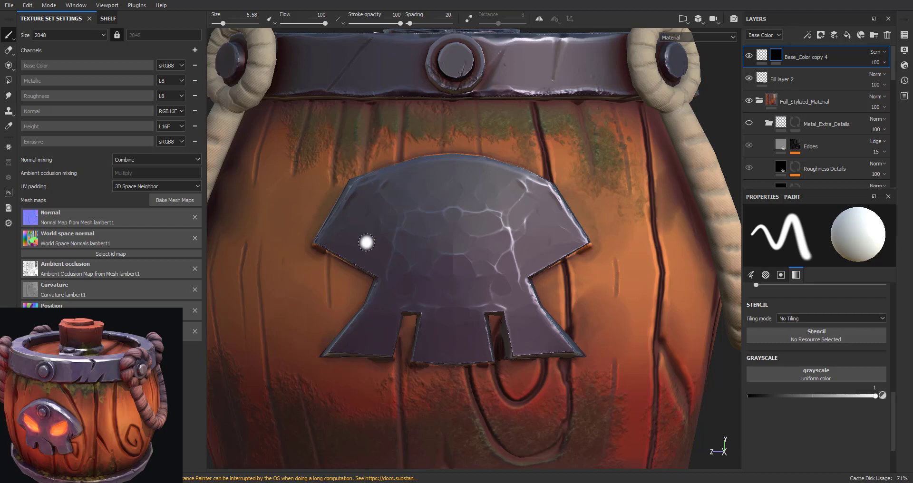
Outline and fill a mirrored pair of angular glowing eyes on the skull emblem
click(367, 240)
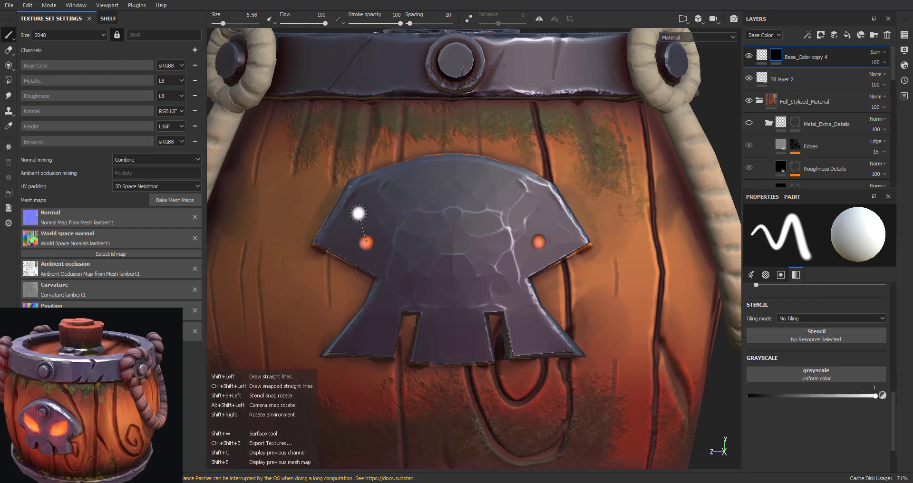
shift+click(358, 214)
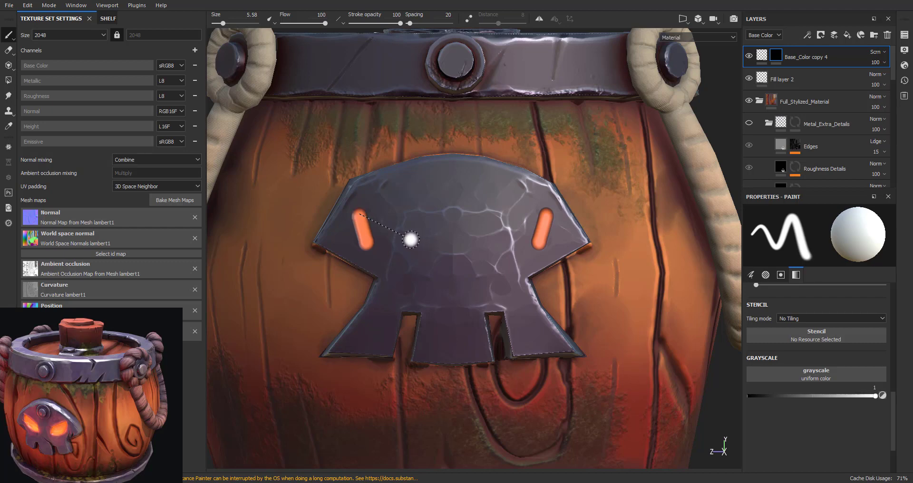
shift+click(414, 242)
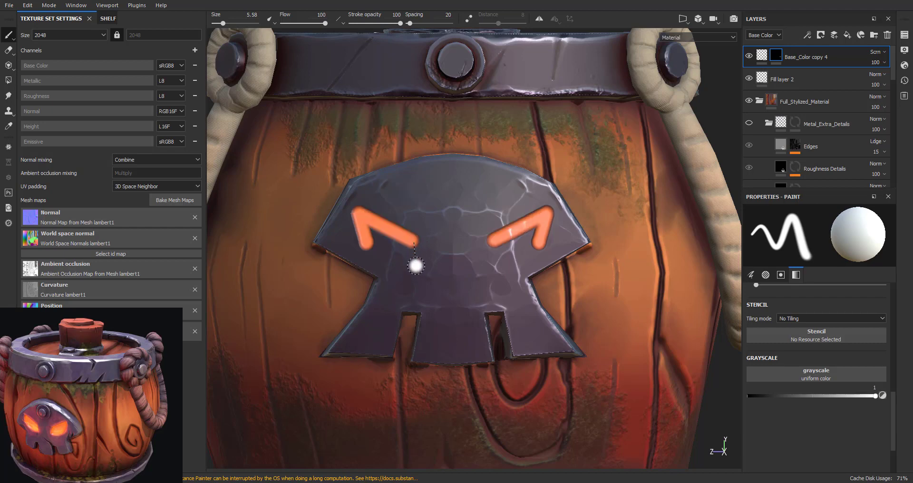
shift+click(416, 266)
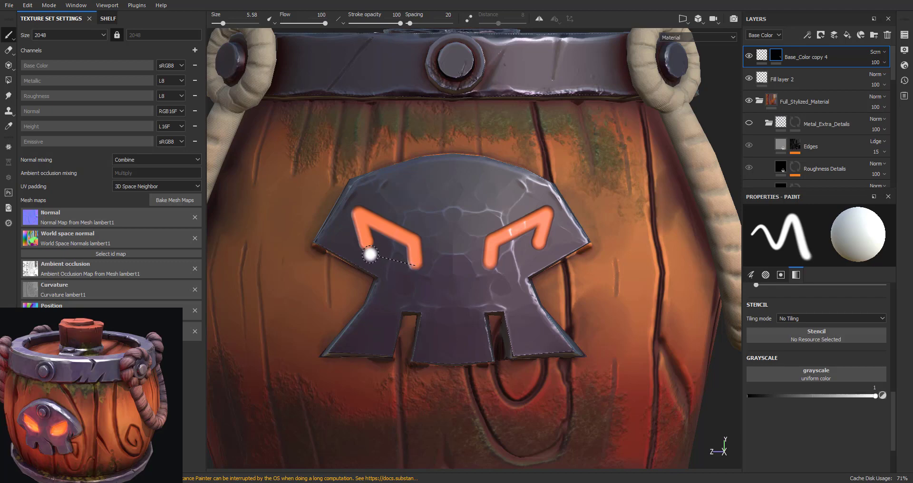
shift+click(370, 254)
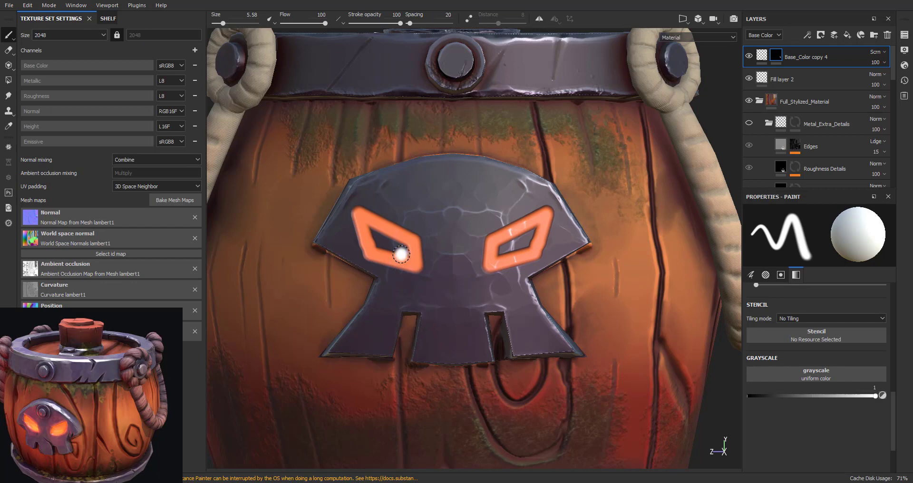
mouse_move(405, 251)
mouse_down()
mouse_move(370, 228)
mouse_move(388, 248)
mouse_up()
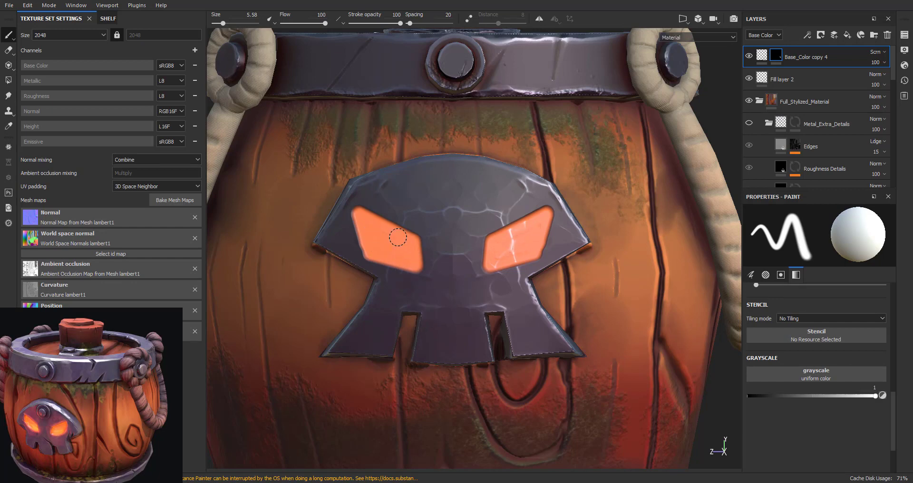
scroll(381, 233, down, 3)
scroll(380, 233, down, 3)
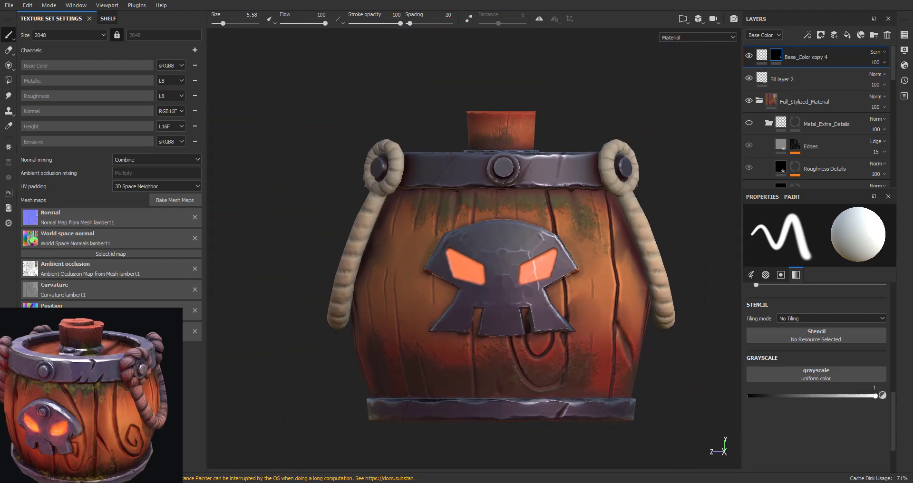
scroll(381, 233, down, 2)
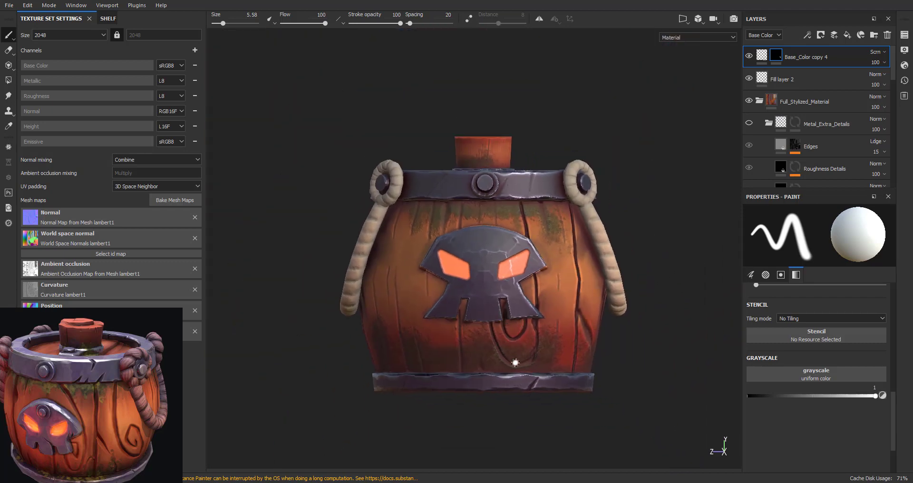
shift+right_drag(474, 316, 400, 310)
scroll(399, 310, up, 3)
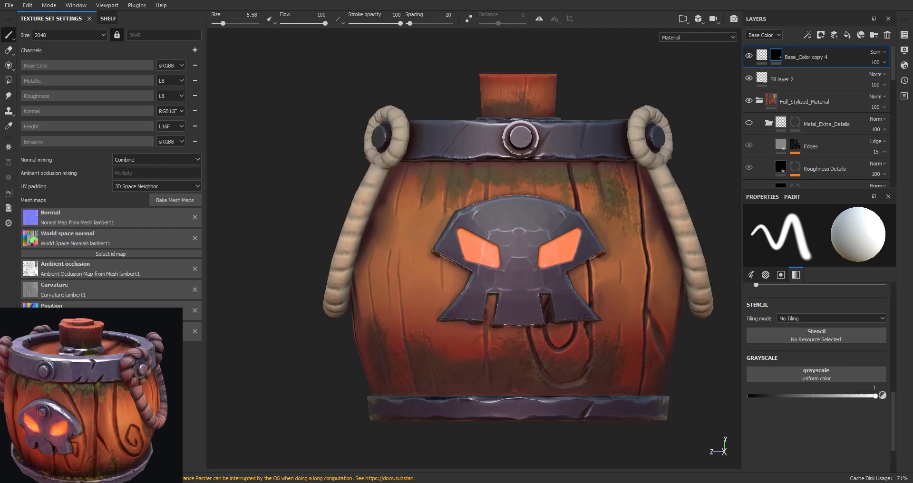
scroll(400, 310, up, 2)
scroll(465, 299, up, 2)
scroll(464, 300, up, 2)
scroll(465, 305, up, 2)
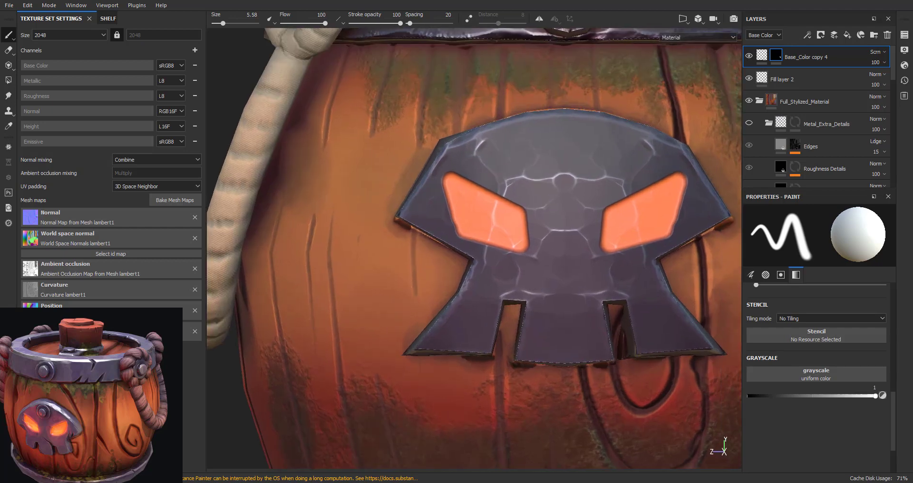
scroll(464, 324, up, 2)
middle_drag(464, 323, 466, 371)
key(x)
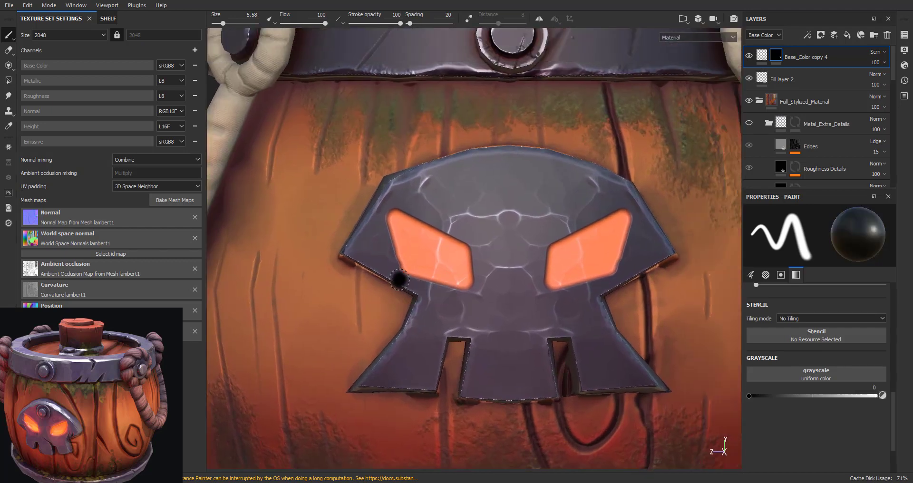
key(bracketleft)
key(bracketleft)
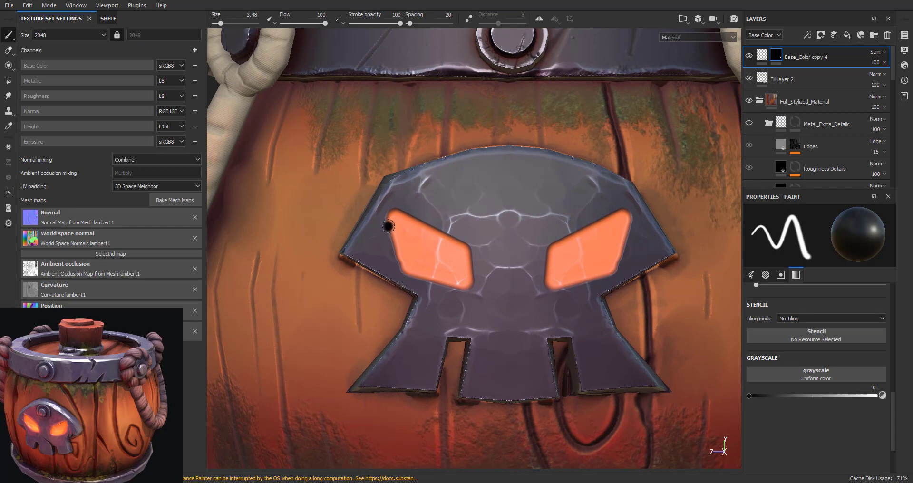
shift+click(384, 206)
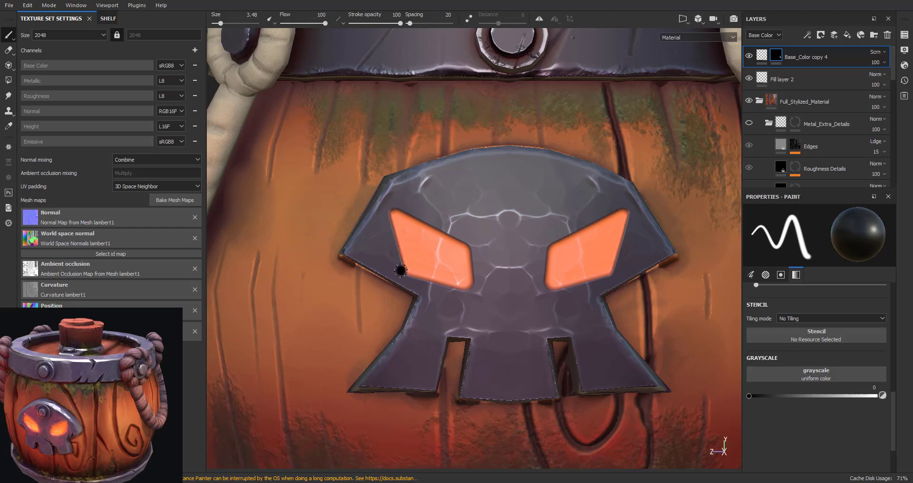
shift+click(477, 293)
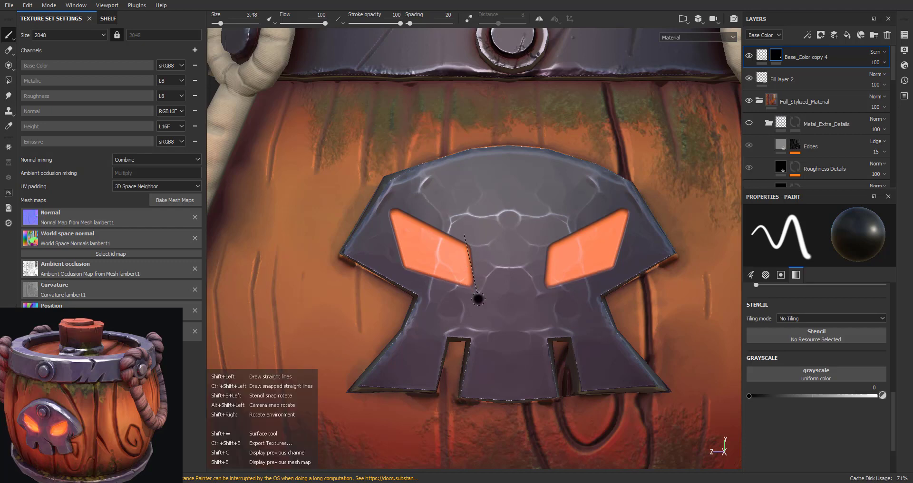
shift+click(478, 299)
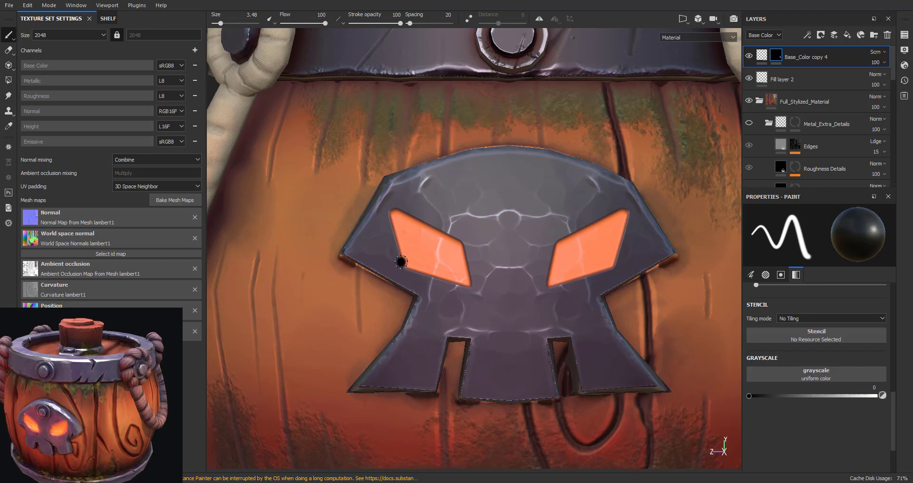
key(bracketright)
key(bracketright)
key(bracketright)
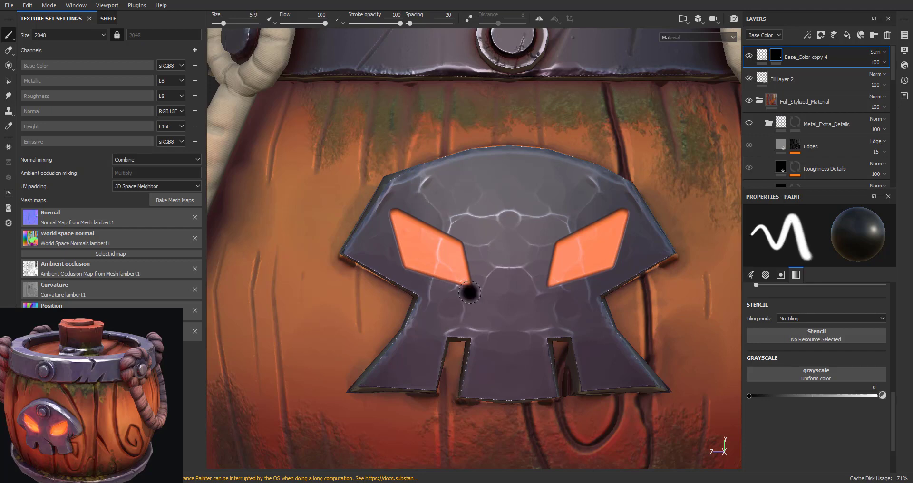
key(shift)
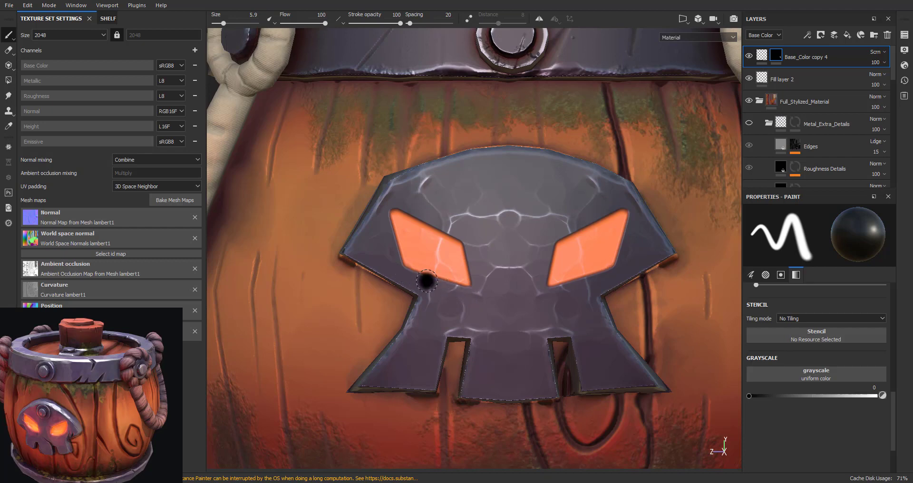
key(shift)
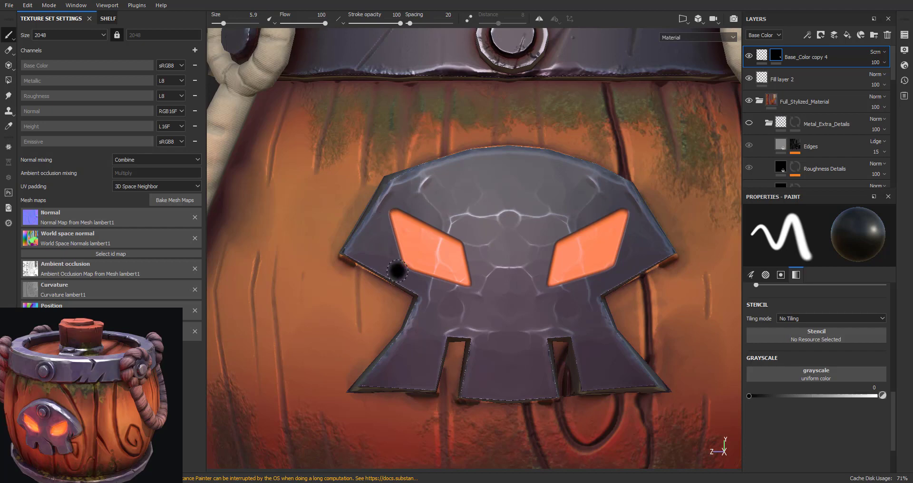
key(shift)
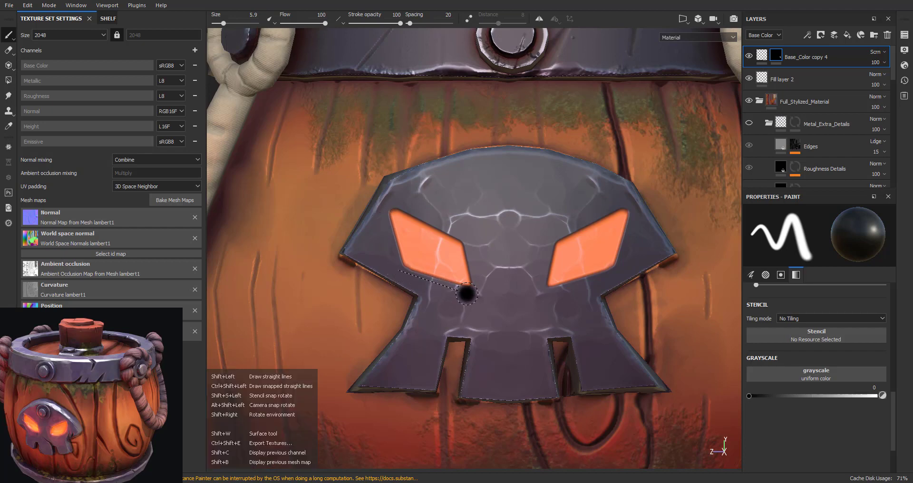
shift+click(478, 291)
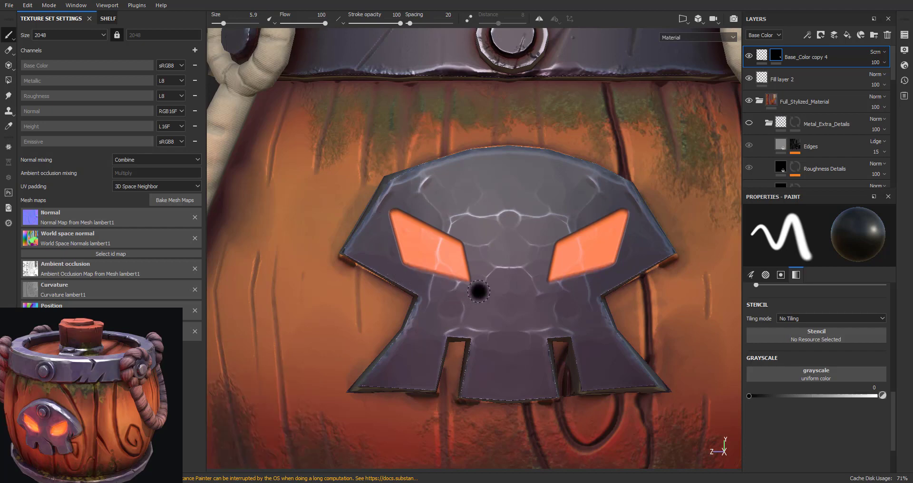
key(ctrl+z)
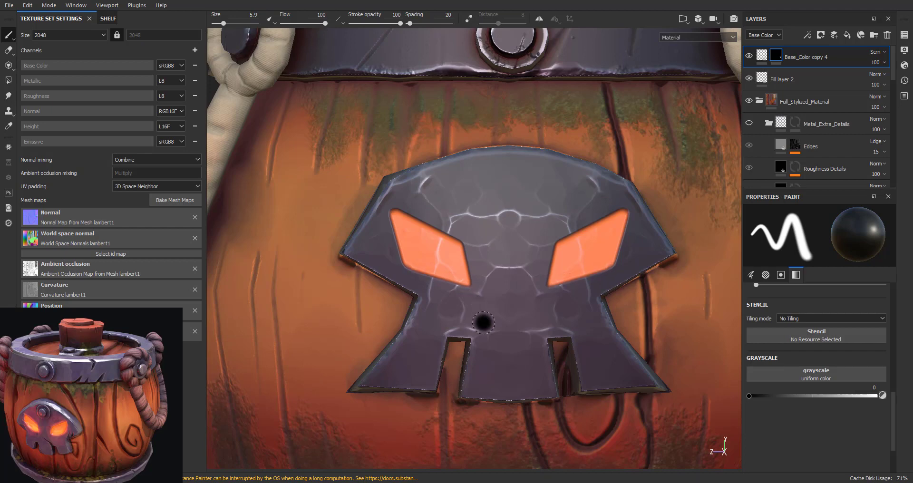
Paint mirrored white straight strokes that extend both skull eyes downward and fill their gaps
mouse_move(399, 271)
alt+right_down()
mouse_move(388, 269)
mouse_move(487, 302)
alt+right_up()
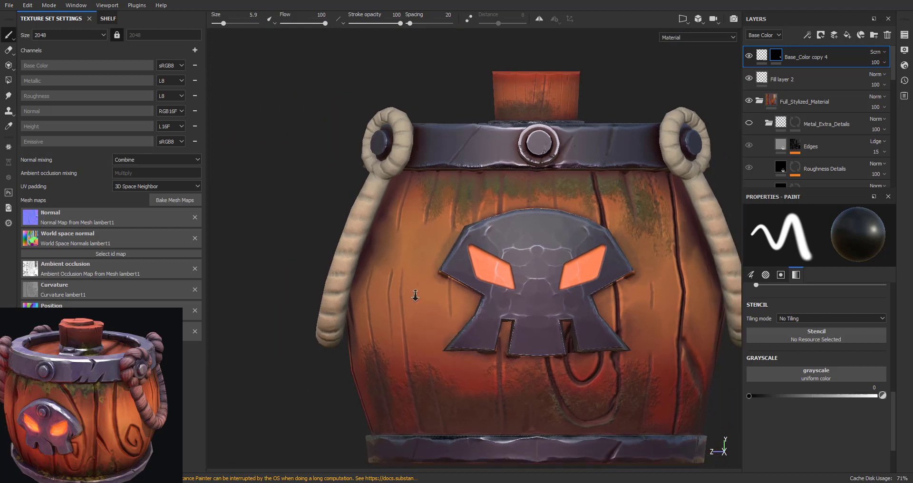
alt+middle_drag(488, 302, 434, 297)
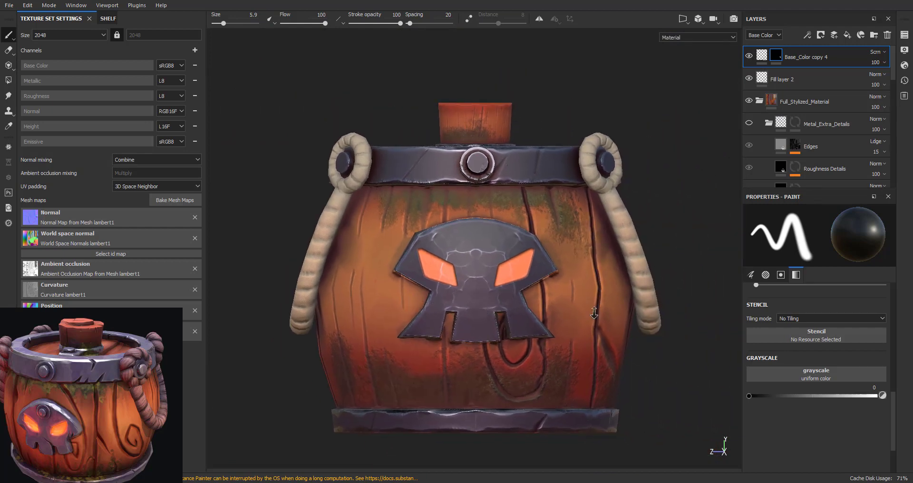
mouse_move(594, 313)
alt+right_down()
mouse_move(493, 296)
mouse_move(495, 272)
alt+right_up()
key(x)
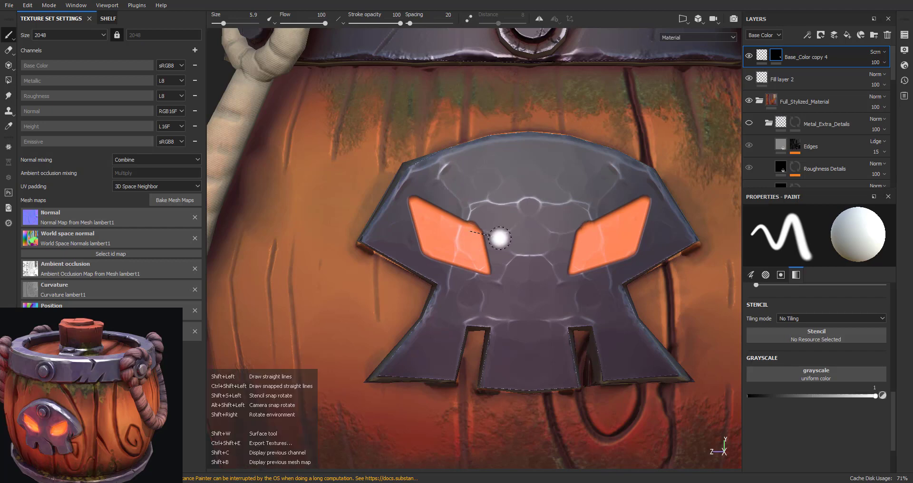
shift+click(500, 238)
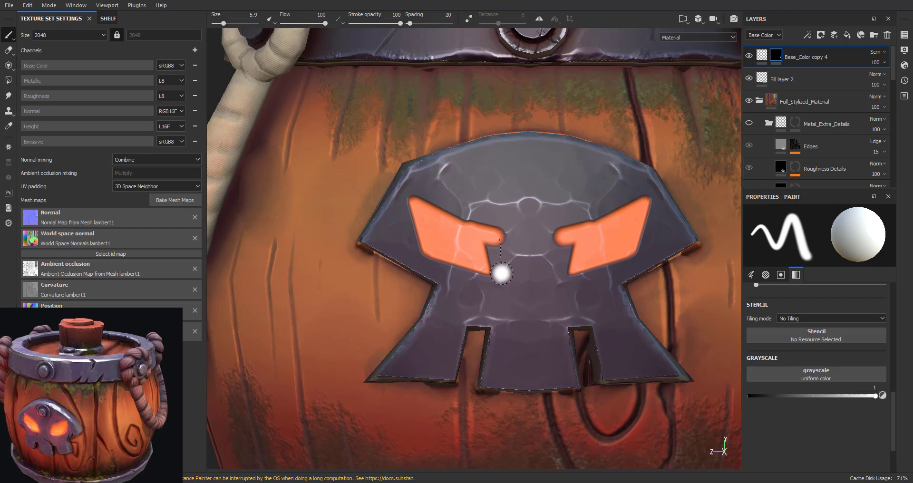
shift+click(502, 274)
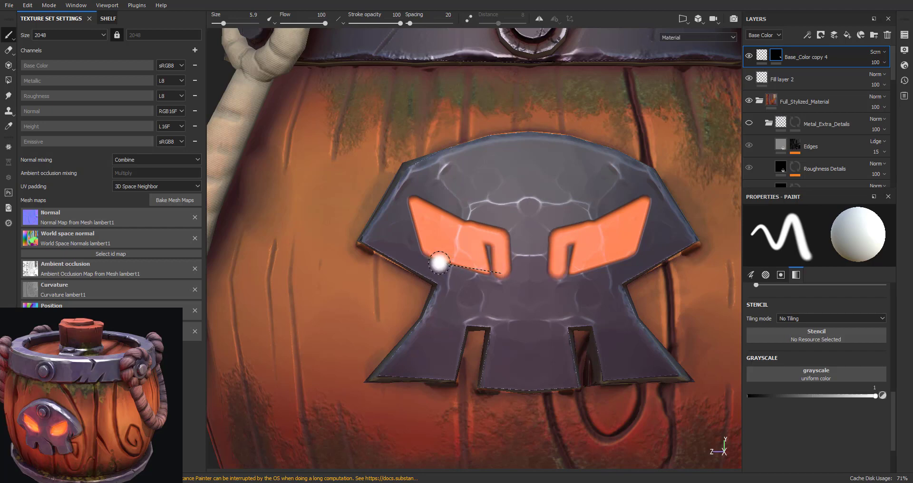
shift+click(439, 263)
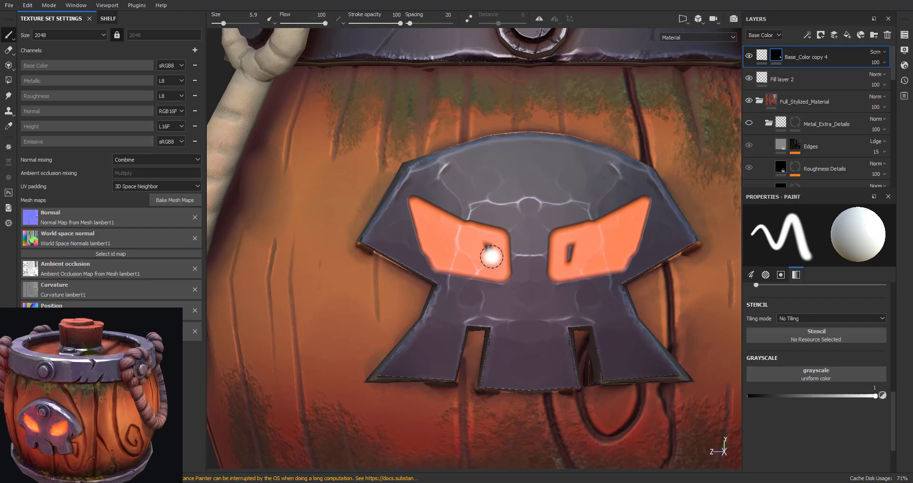
drag(491, 256, 489, 245)
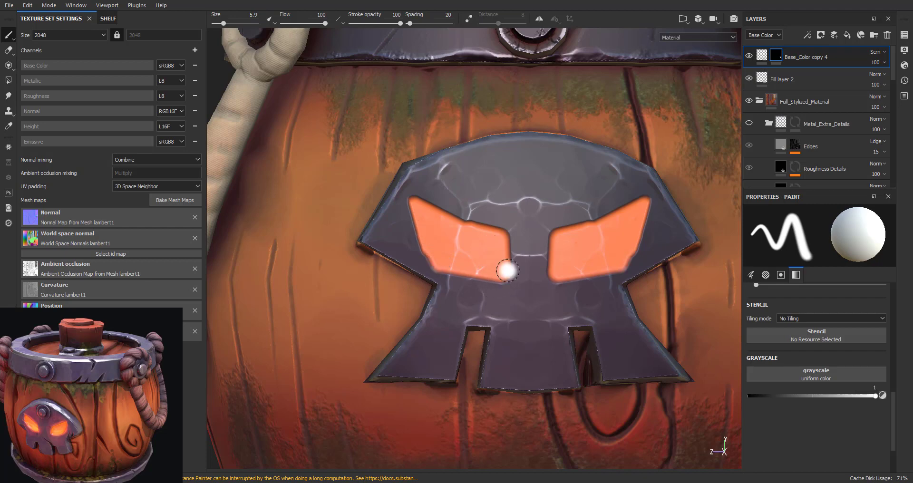
scroll(500, 266, down, 5)
Trim the eyes' lower and upper edges with dark mirrored straight lines
middle_drag(594, 334, 539, 331)
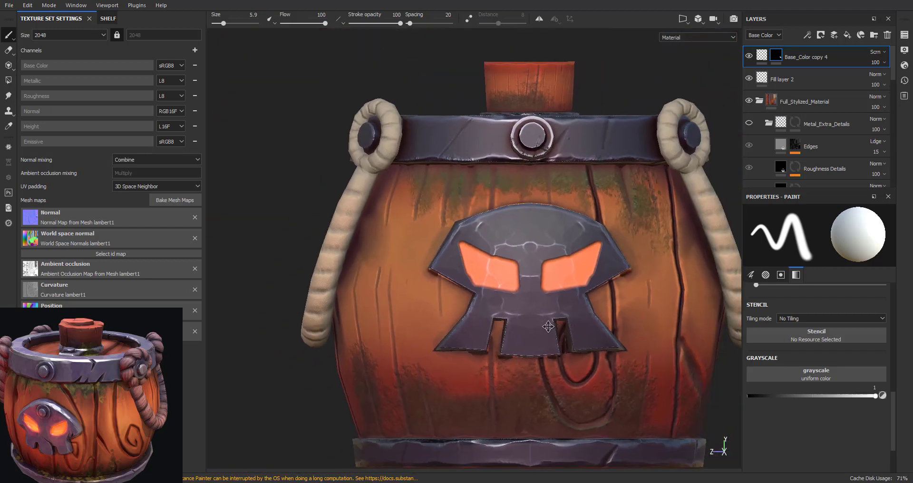
key(x)
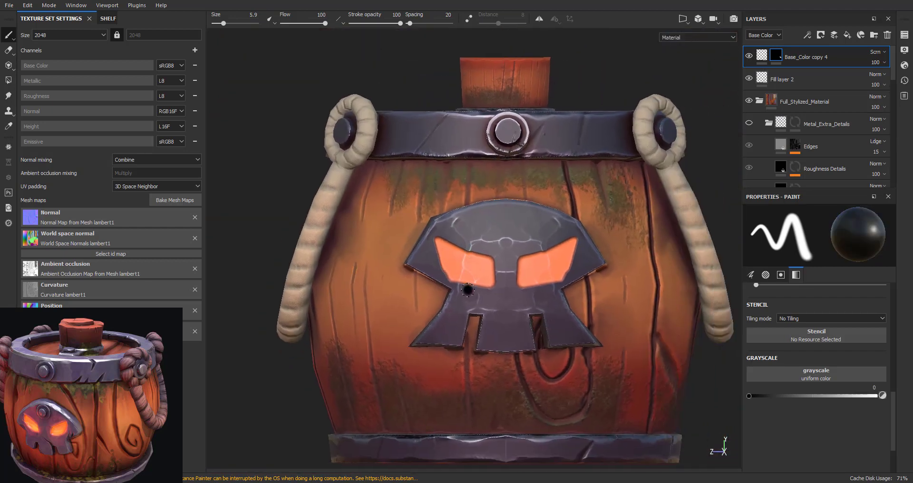
scroll(525, 273, up, 2)
scroll(525, 273, up, 2)
scroll(525, 273, up, 1)
middle_drag(525, 274, 518, 243)
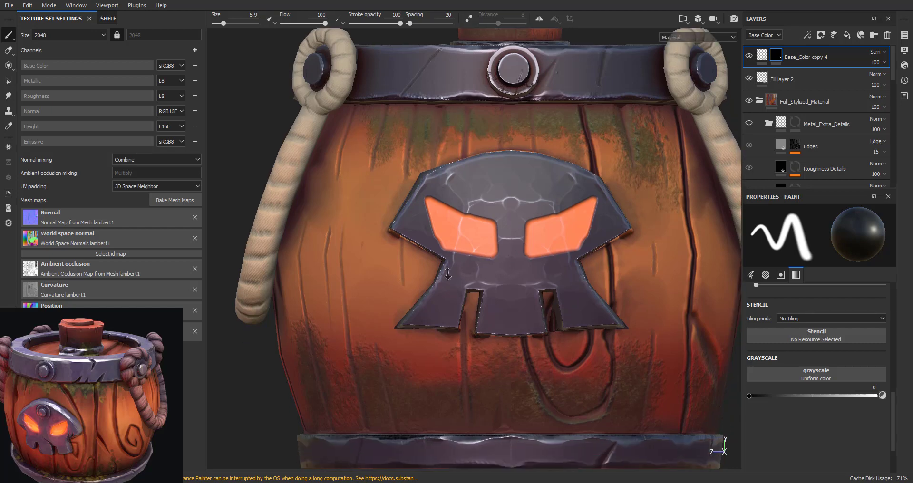
scroll(438, 244, up, 1)
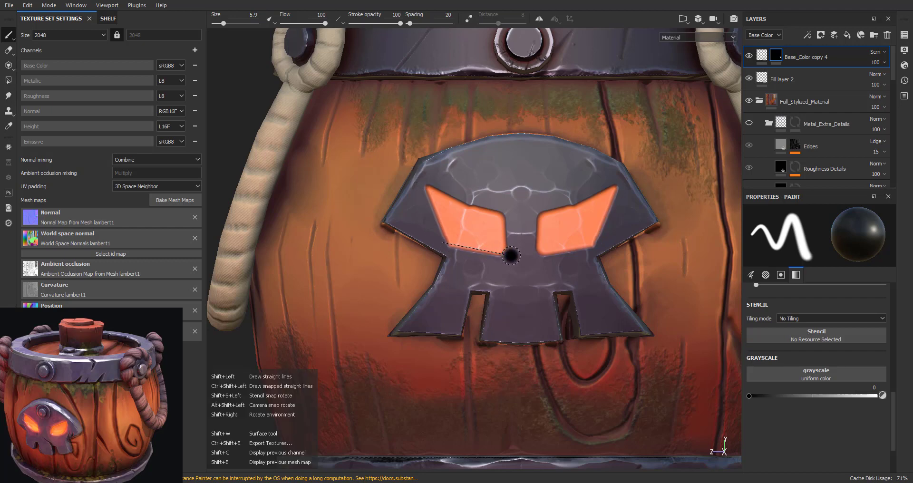
shift+click(511, 256)
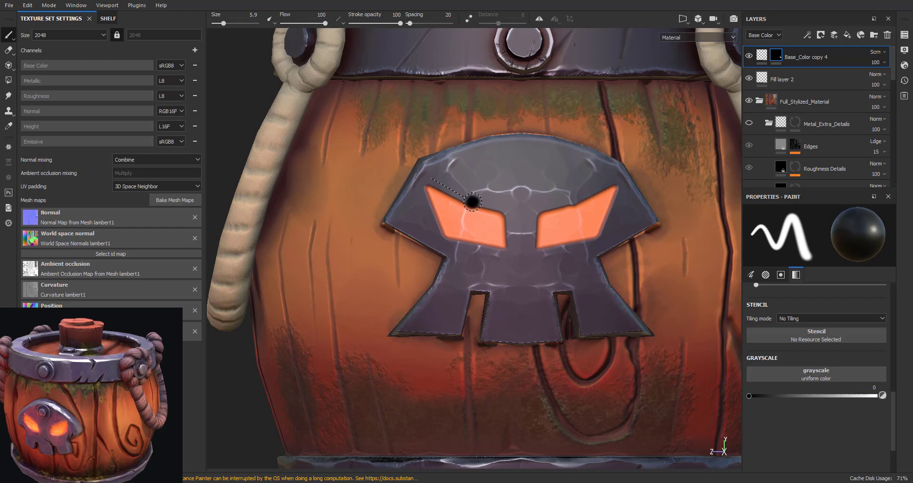
shift+click(475, 204)
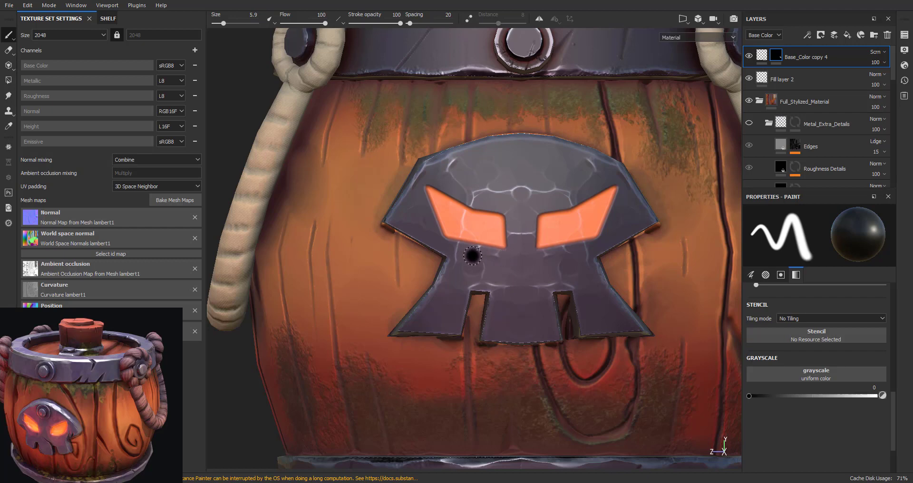
Darken the skull edge beside the eyes, stroke beneath them, and dab a dot between the notches
key(x)
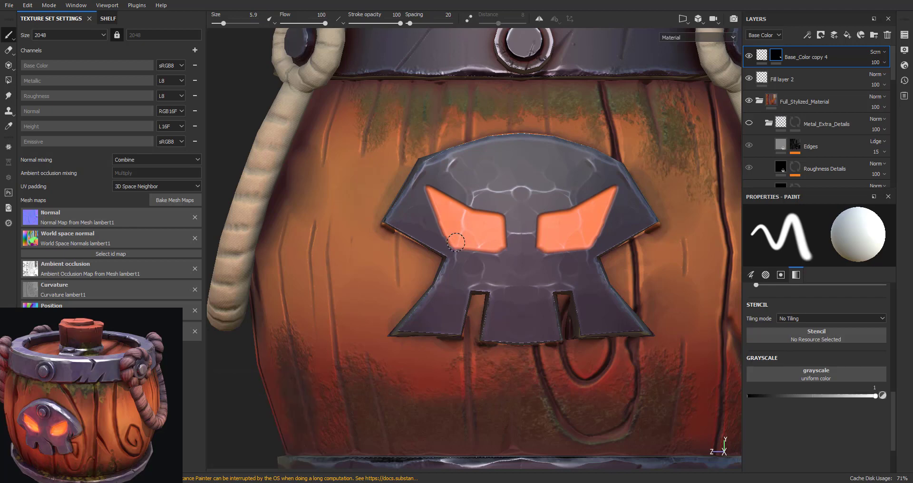
key(x)
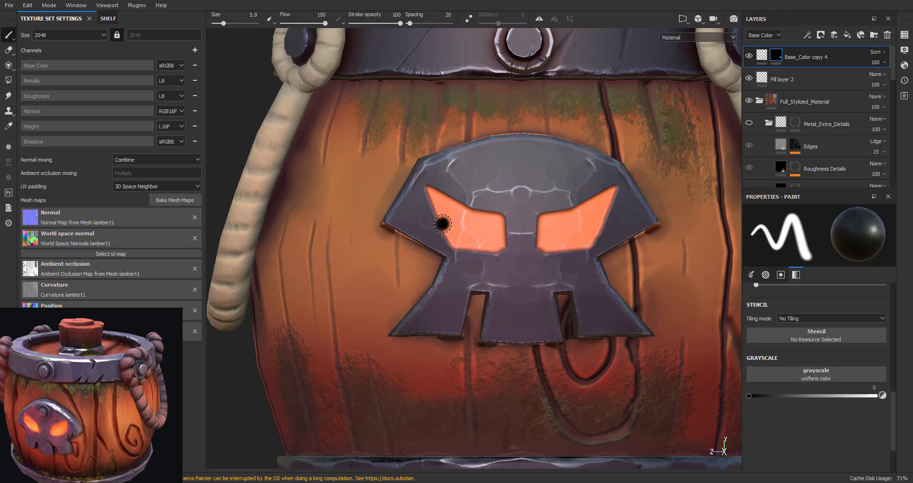
drag(419, 182, 453, 258)
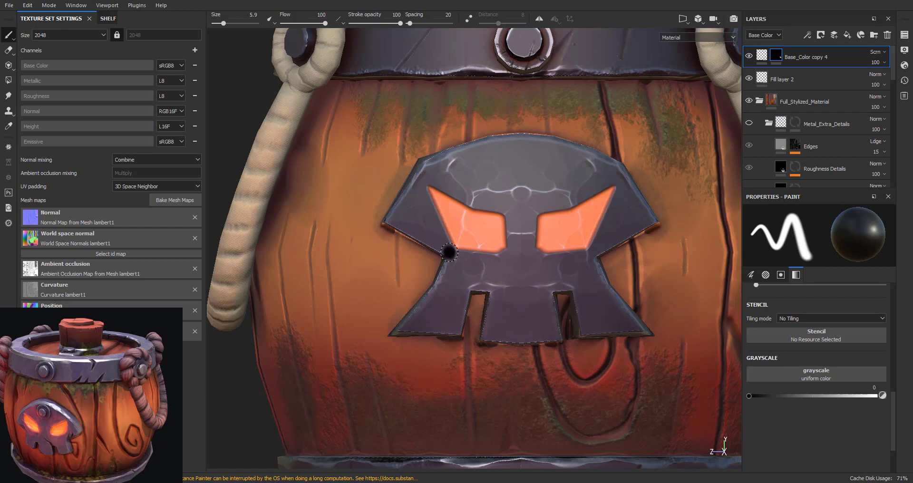
key(shift)
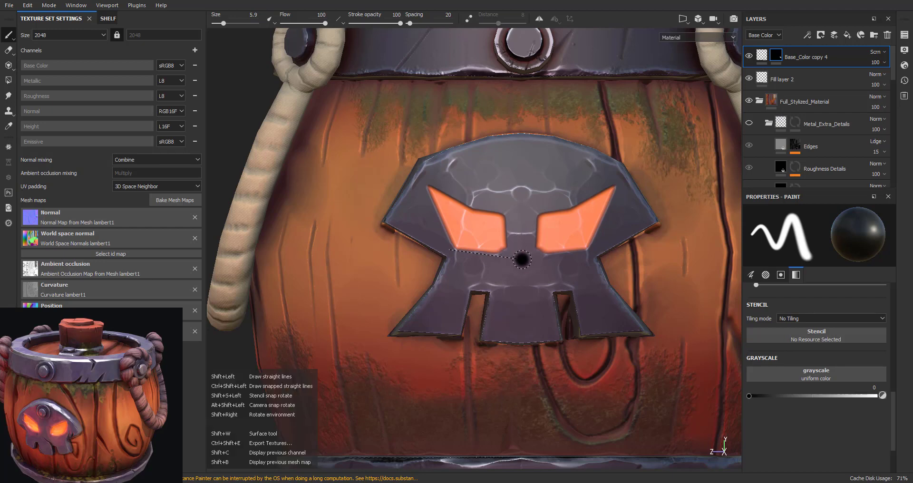
shift+click(524, 258)
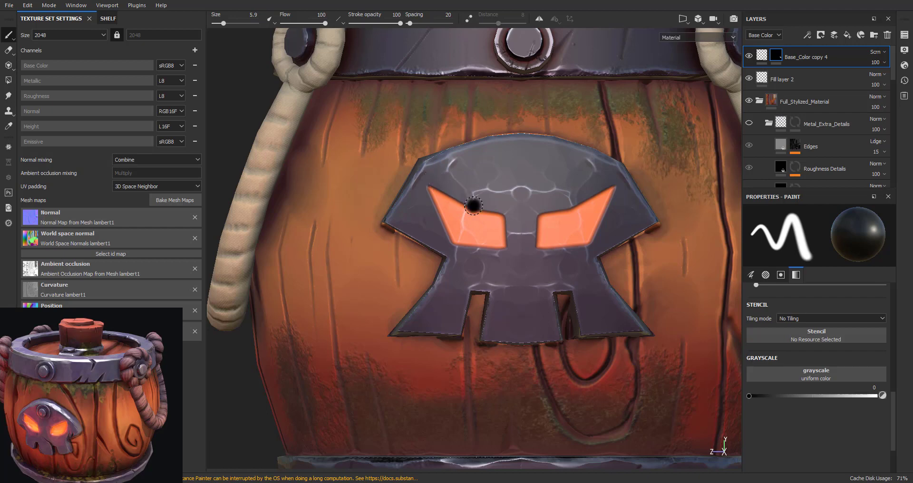
key(shift)
click(526, 299)
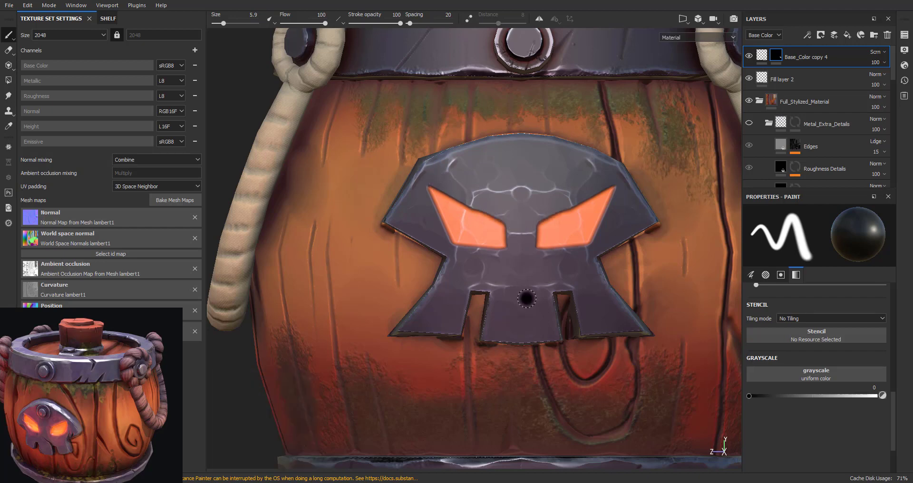
Frame the barrel and zoom in close on the skull emblem
key(f)
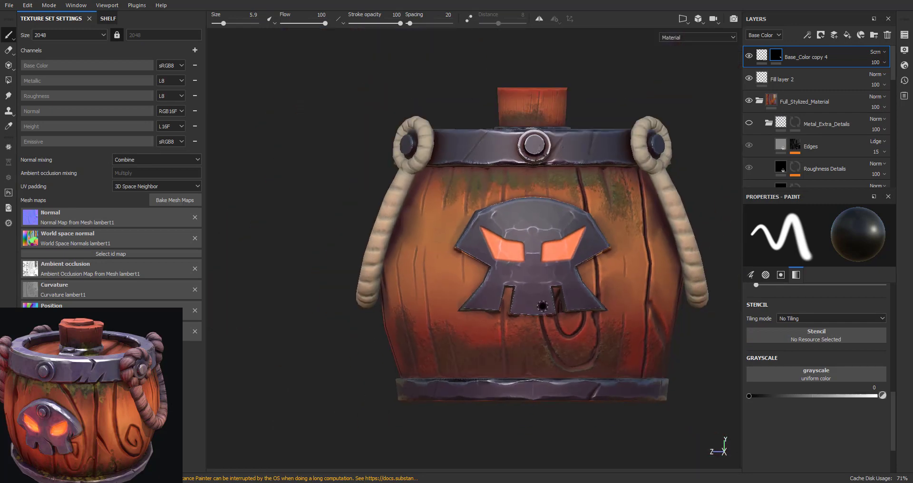
alt+drag(542, 306, 480, 265)
scroll(480, 265, up, 3)
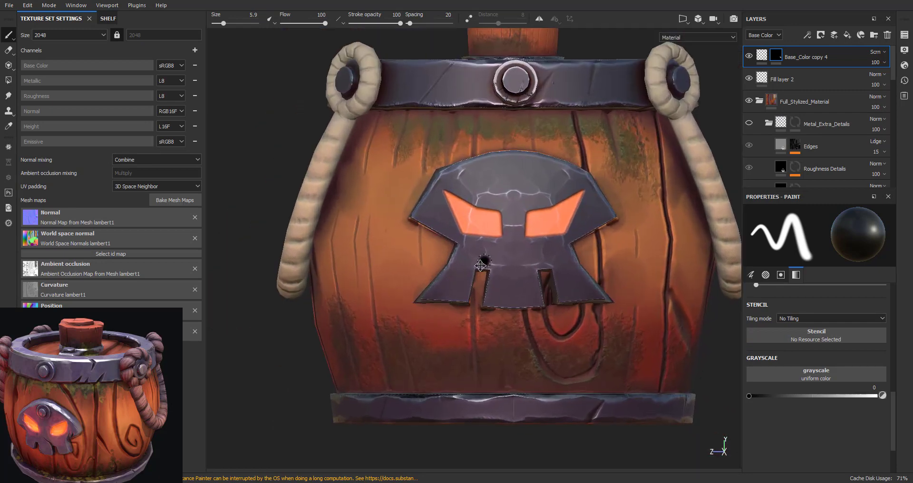
scroll(481, 265, up, 2)
scroll(478, 285, up, 2)
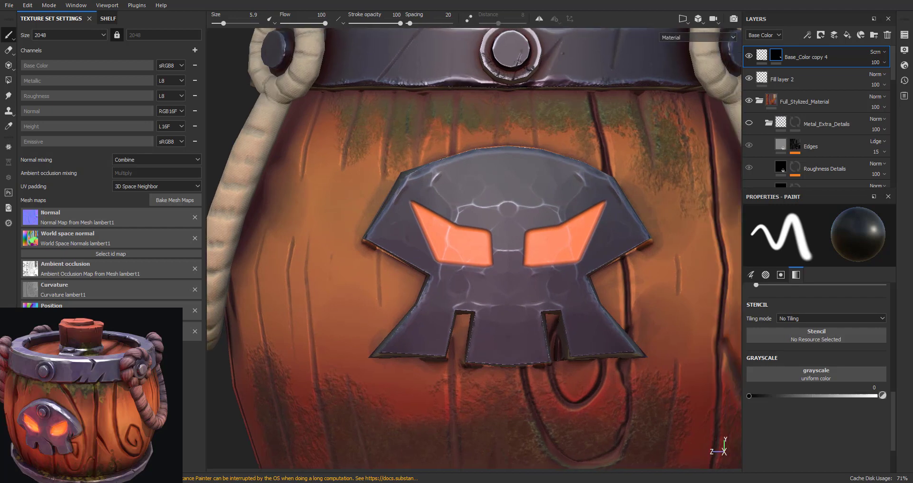
scroll(478, 284, up, 2)
scroll(478, 283, up, 2)
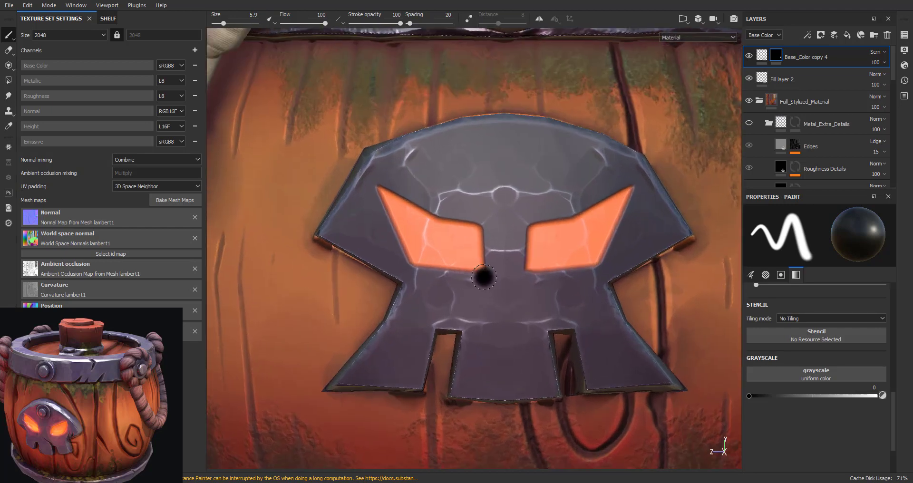
Set the brush size to 2.25 and paint two thin dark mirrored lines under the eyes
key(shift)
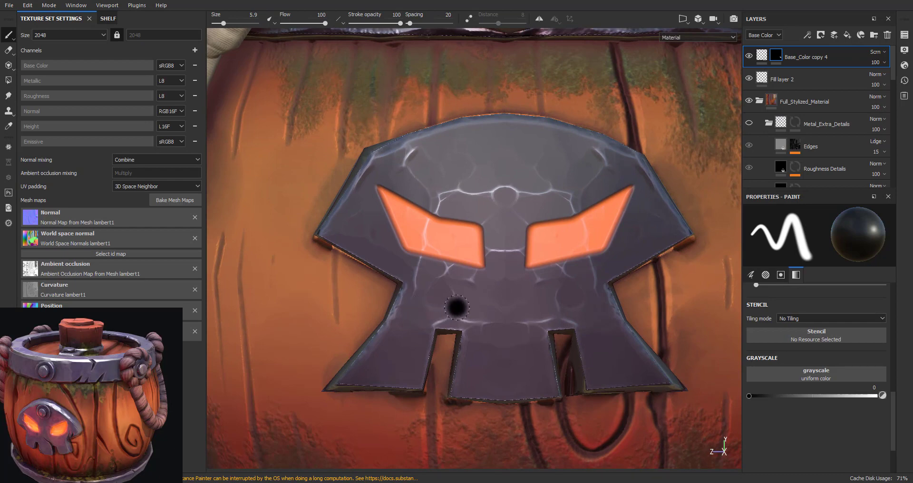
key(bracketleft)
key(bracketleft)
key(bracketleft)
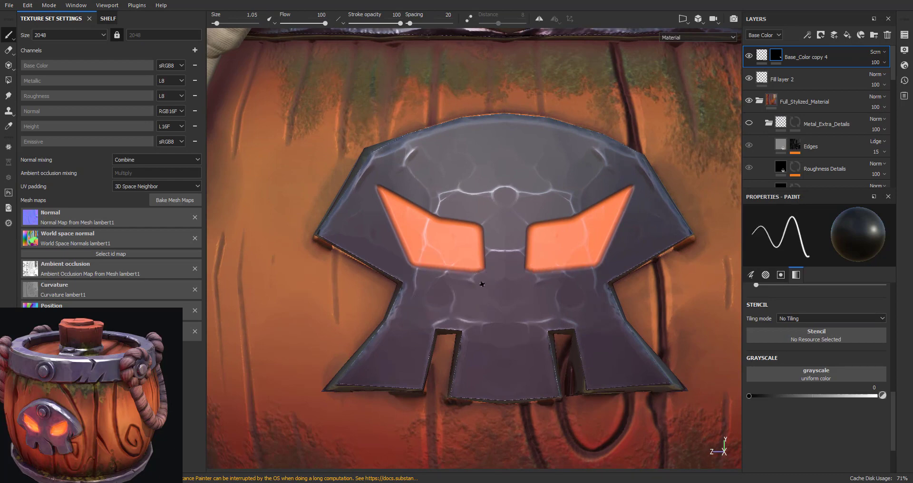
key(bracketright)
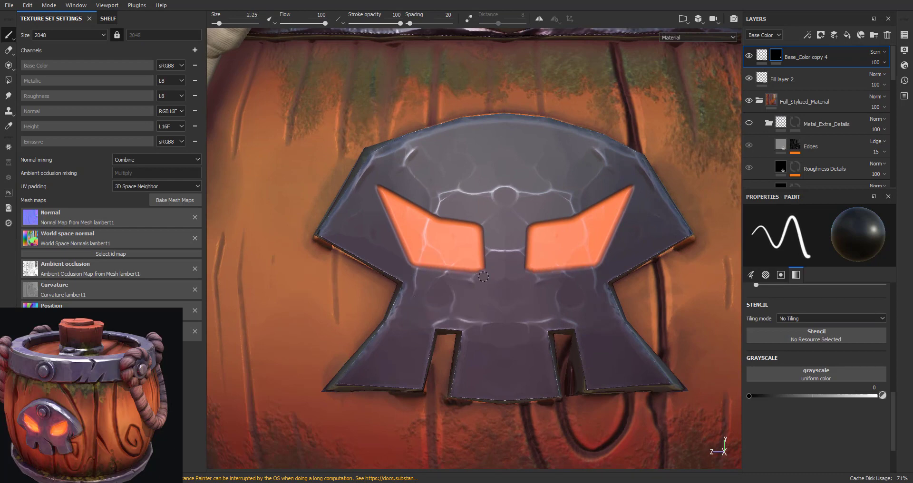
shift+click(397, 260)
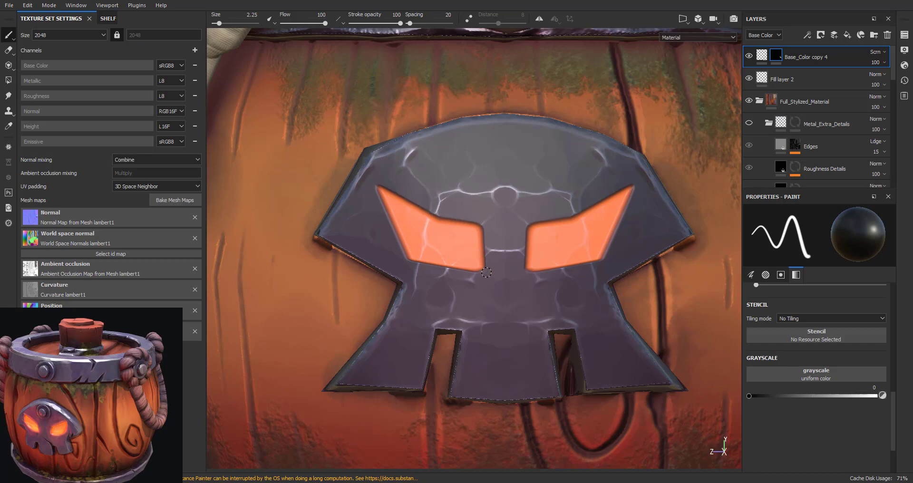
shift+click(473, 215)
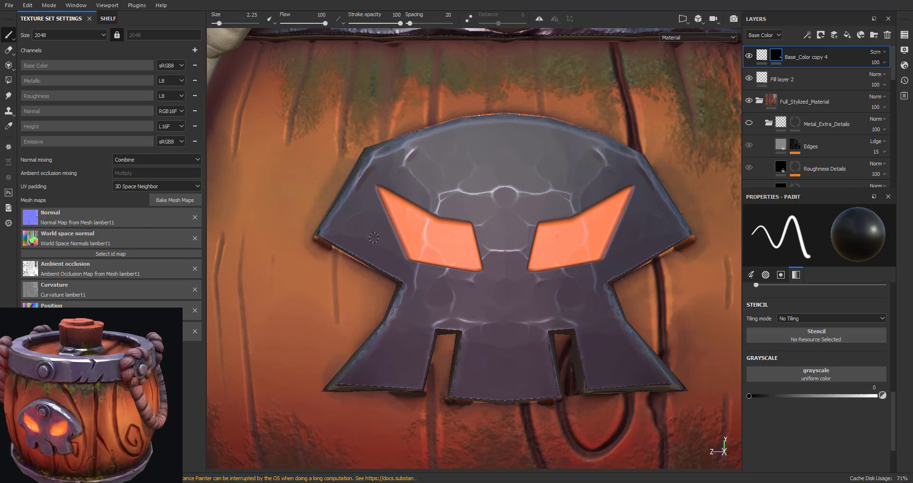
scroll(485, 295, down, 3)
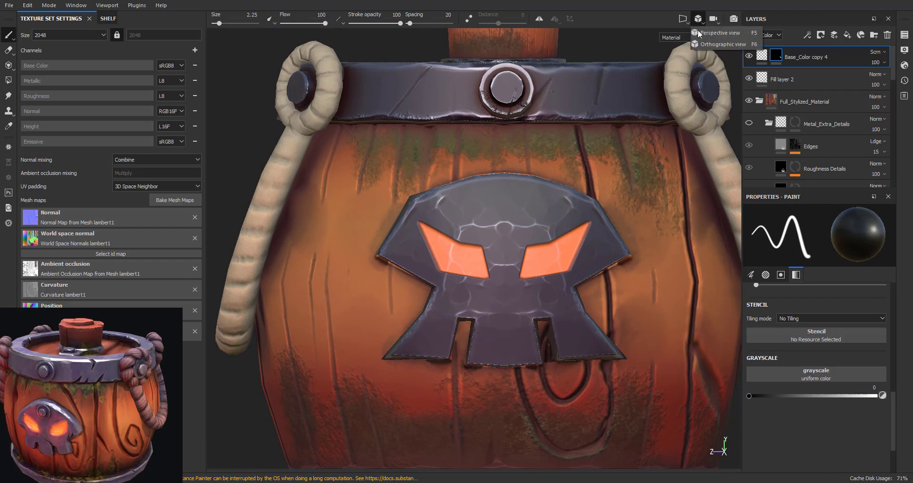
Frame the barrel and orbit to front and top views while turning the light
click(698, 27)
mouse_move(390, 235)
alt+right_down()
mouse_move(374, 280)
mouse_move(455, 296)
alt+right_up()
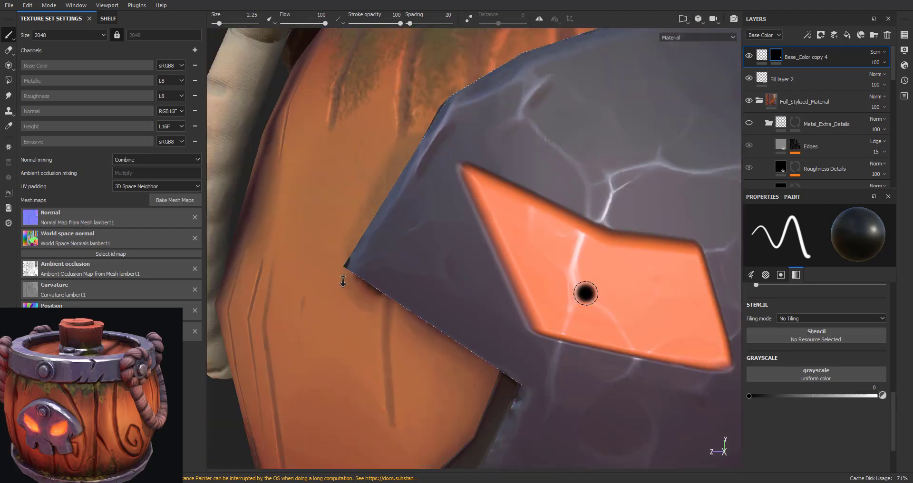
key(f)
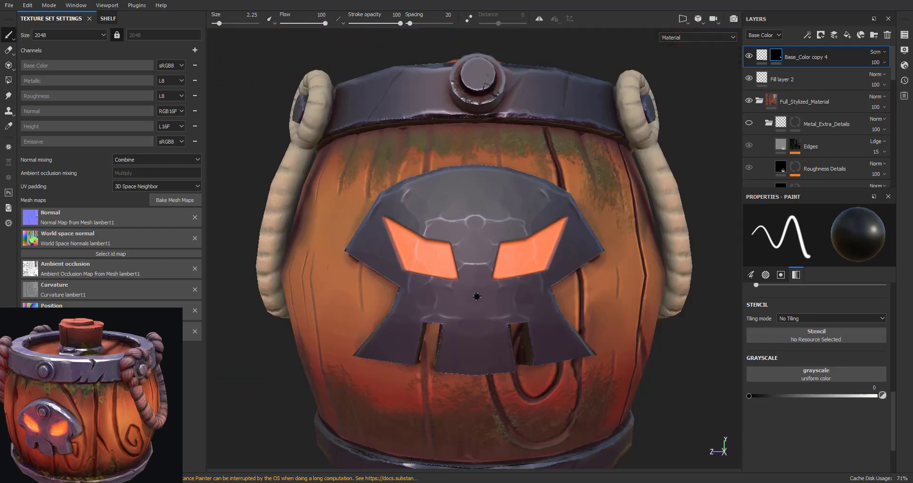
mouse_move(570, 311)
alt+right_down()
mouse_move(488, 324)
mouse_move(446, 292)
alt+right_up()
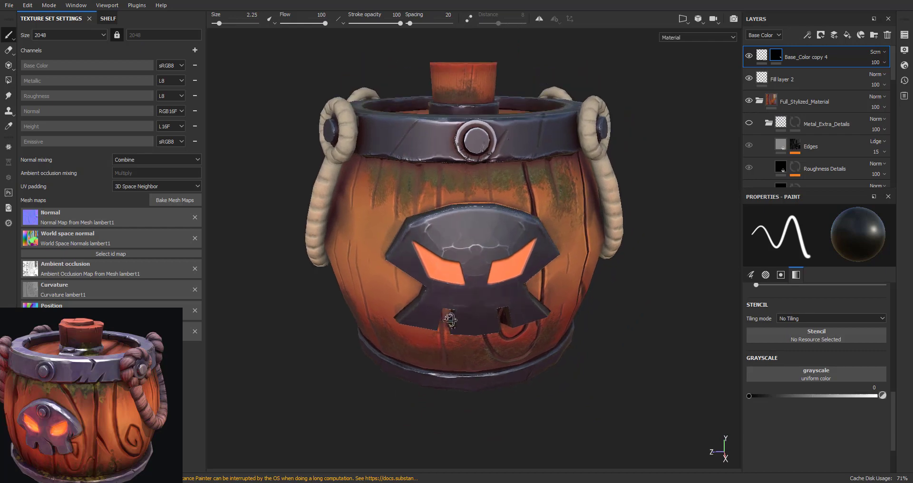
alt+drag(445, 292, 511, 311)
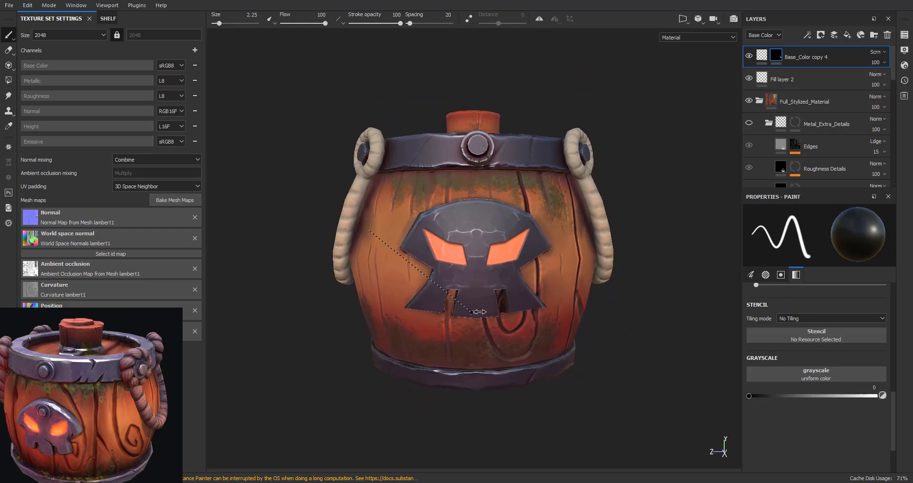
shift+right_drag(511, 311, 472, 310)
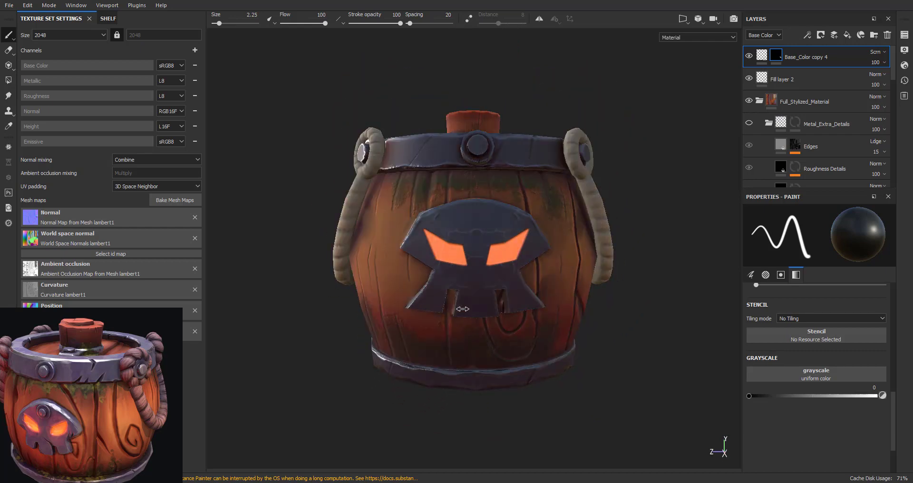
alt+drag(462, 304, 456, 259)
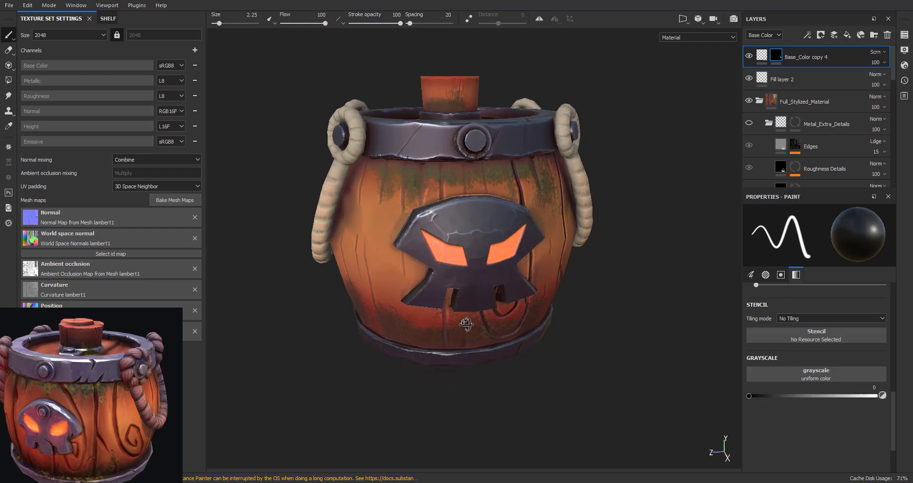
alt+right_drag(531, 235, 531, 257)
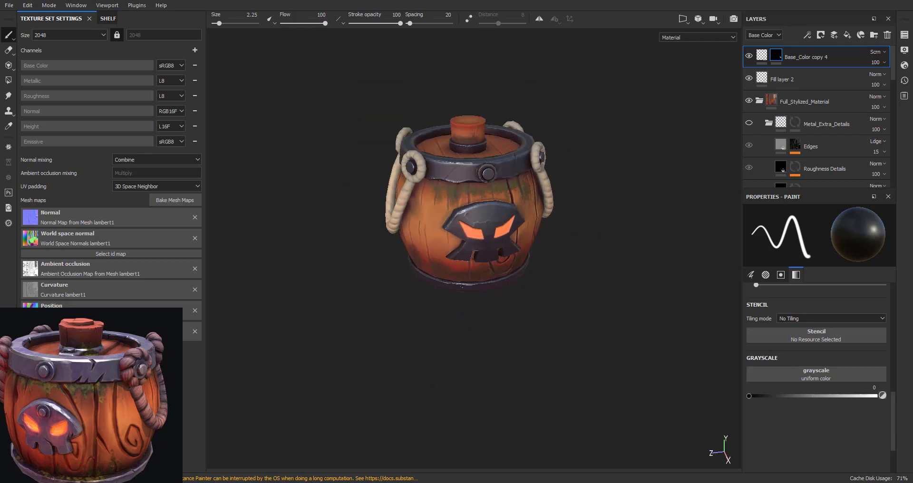
alt+drag(531, 256, 531, 233)
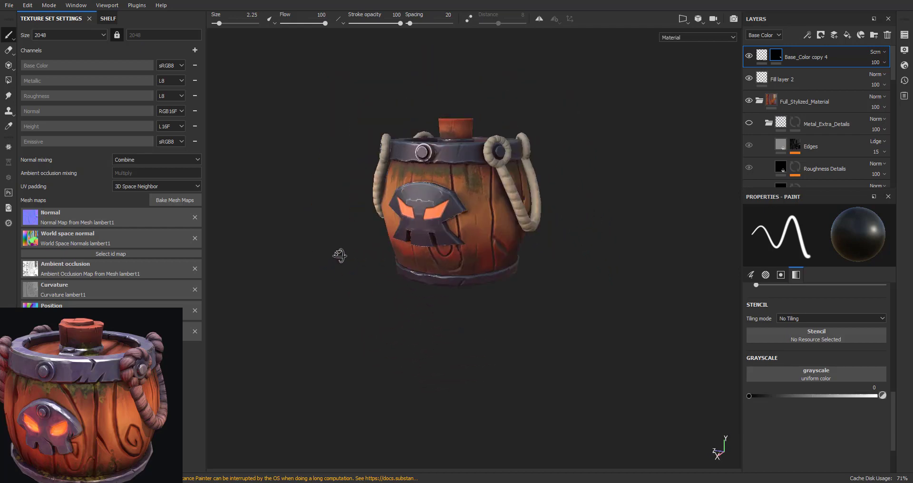
Orbit around the rope handle, lid opening and planks, ending with the skull facing the camera
alt+drag(416, 265, 338, 252)
alt+right_drag(338, 251, 447, 315)
mouse_move(446, 315)
alt+mouse_down()
mouse_move(447, 333)
mouse_move(349, 294)
alt+mouse_up()
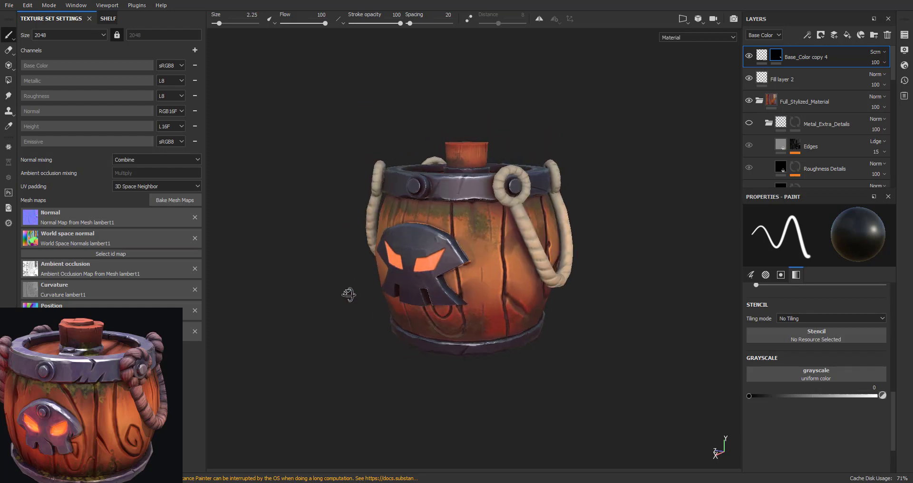
alt+drag(422, 310, 402, 306)
alt+middle_drag(401, 306, 442, 310)
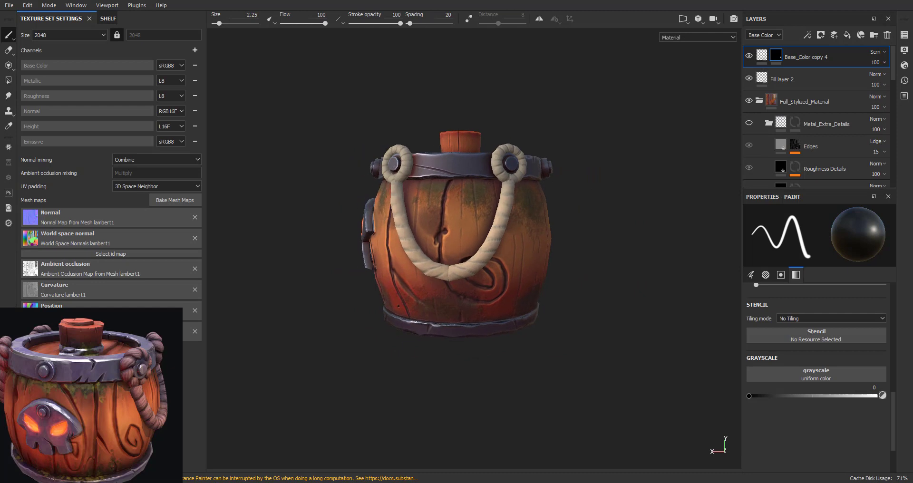
alt+drag(398, 306, 531, 299)
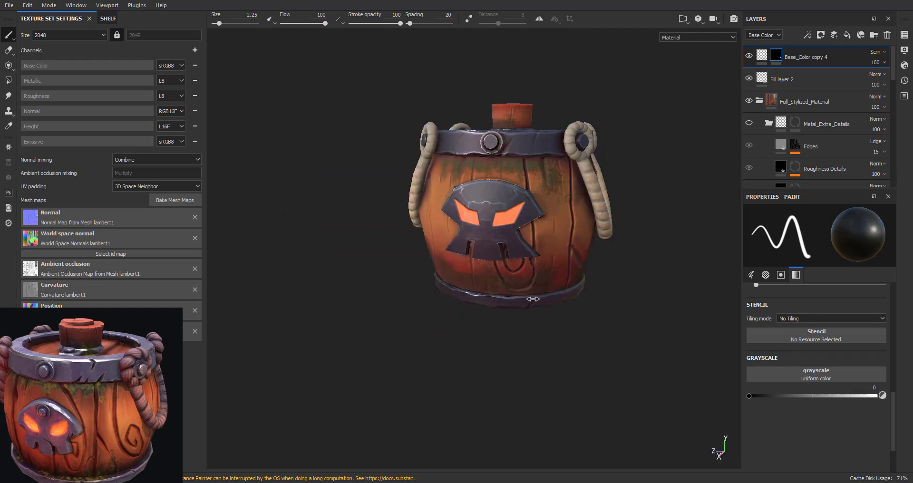
alt+drag(532, 299, 426, 297)
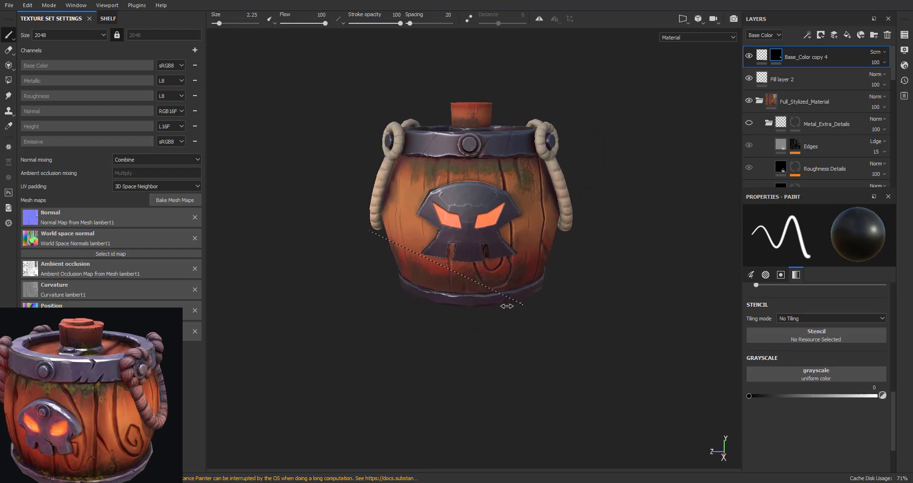
Rotate the lighting and orbit from higher and lower angles to inspect the barrel
mouse_move(489, 313)
shift+right_down()
mouse_move(543, 304)
mouse_move(526, 302)
mouse_move(536, 302)
shift+right_up()
mouse_move(523, 254)
alt+mouse_down()
mouse_move(587, 241)
mouse_move(542, 247)
alt+mouse_up()
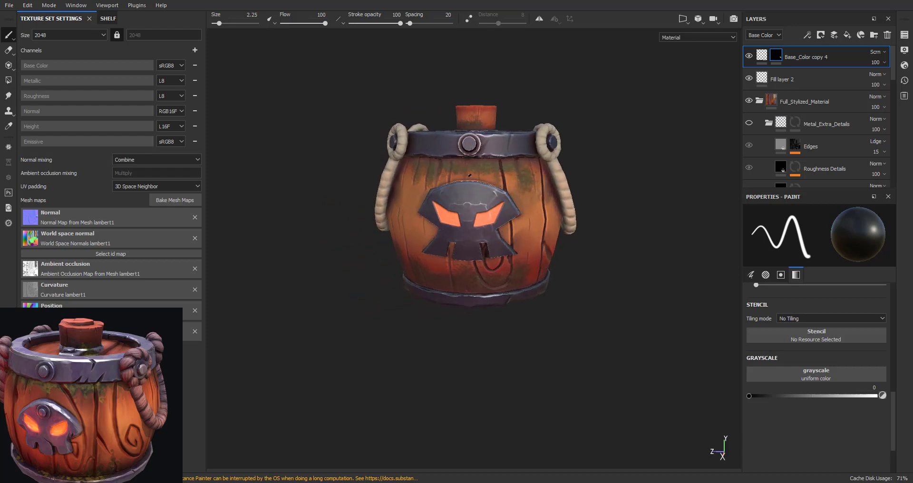
mouse_move(444, 214)
alt+mouse_down()
mouse_move(376, 282)
mouse_move(386, 267)
alt+mouse_up()
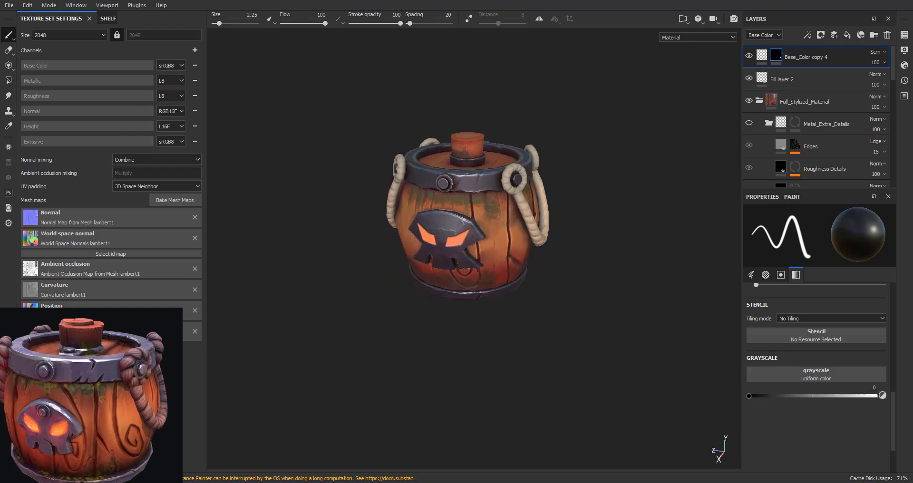
alt+right_drag(386, 266, 386, 253)
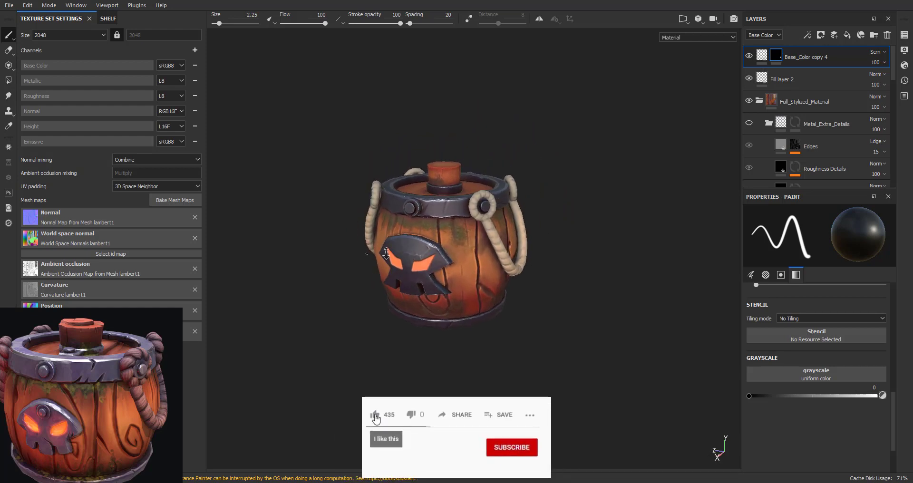
mouse_move(386, 254)
alt+mouse_down()
mouse_move(410, 238)
mouse_move(428, 240)
alt+mouse_up()
alt+right_drag(429, 241, 515, 244)
mouse_move(516, 244)
alt+mouse_down()
mouse_move(435, 261)
mouse_move(459, 265)
alt+mouse_up()
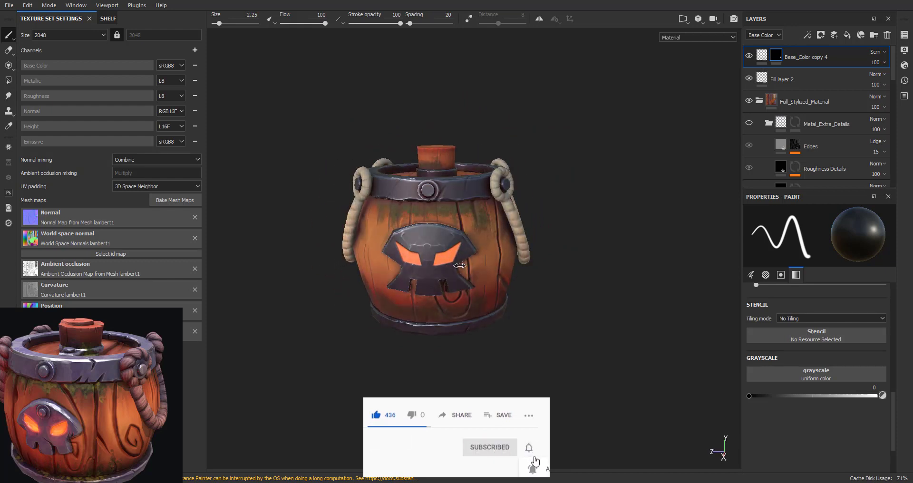
Try saturation changes on Base_Color copy 4's Emissive colour and centre the reference on the skull's face
click(763, 56)
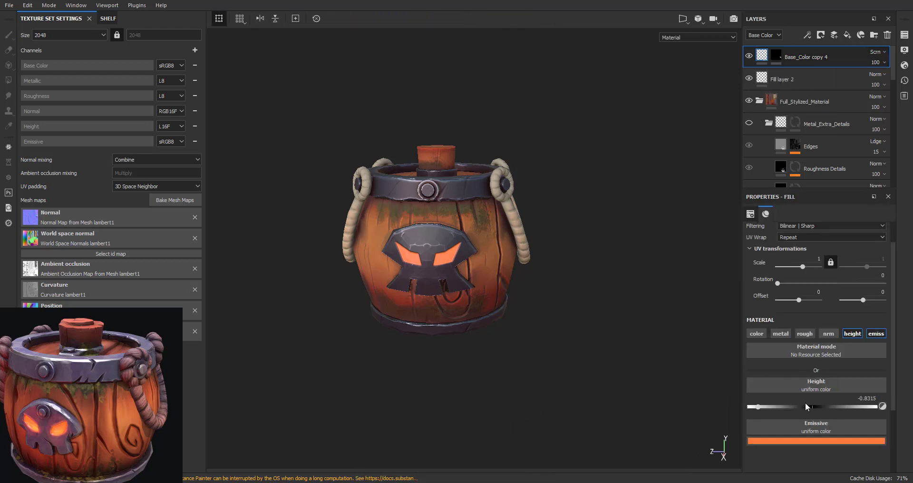
click(804, 441)
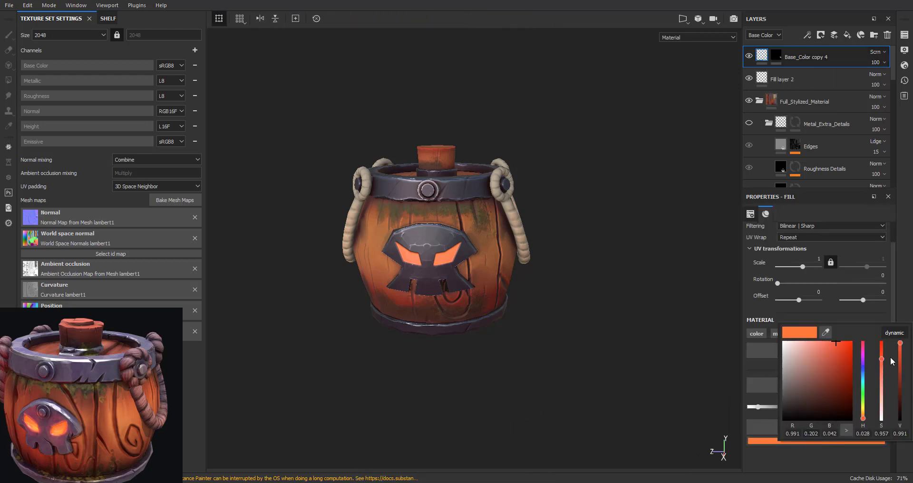
drag(881, 357, 882, 352)
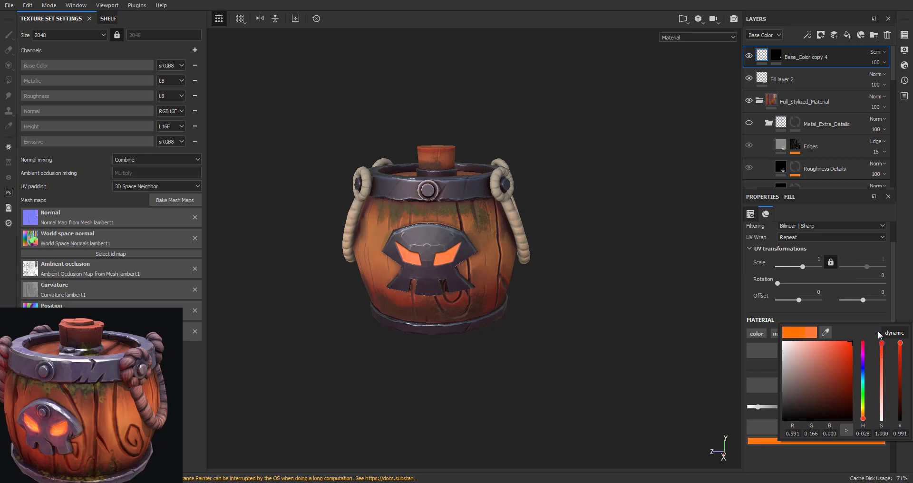
mouse_move(881, 344)
mouse_down()
mouse_move(887, 366)
mouse_move(886, 346)
mouse_up()
click(827, 334)
scroll(53, 432, up, 2)
scroll(69, 430, up, 2)
scroll(70, 418, up, 2)
scroll(81, 427, up, 3)
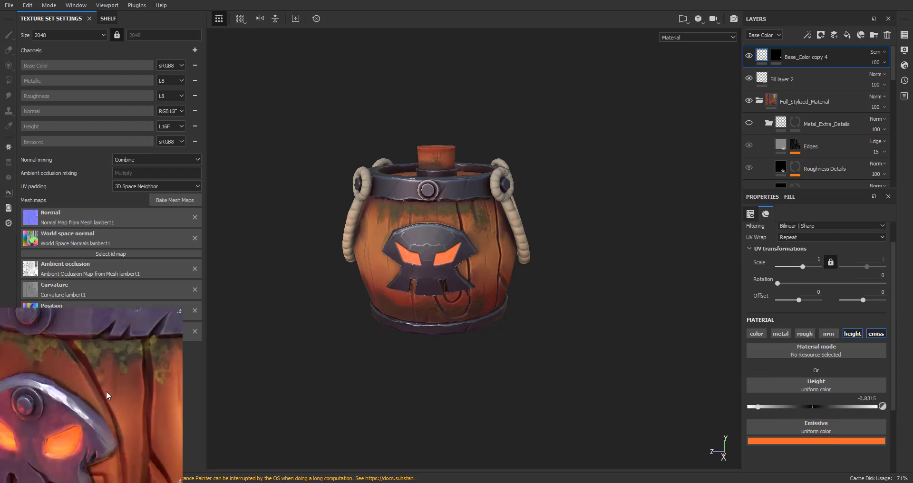
drag(82, 389, 133, 378)
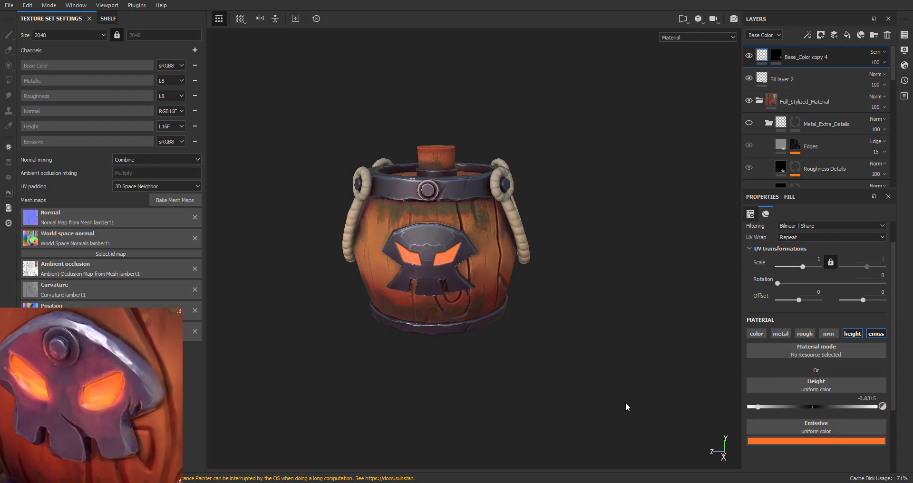
Eyedrop the reference eye's orange into Emissive and max out brightness and saturation (0.991, 0.171, 0.006)
click(800, 441)
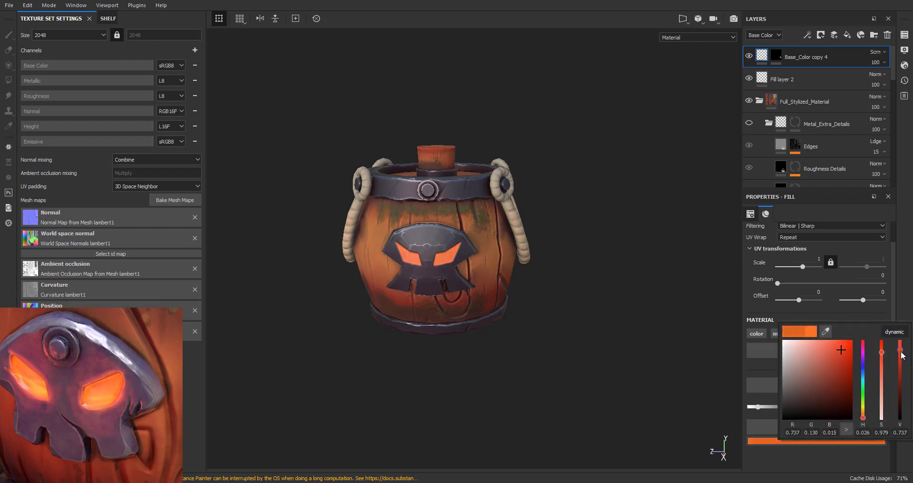
drag(902, 347, 904, 334)
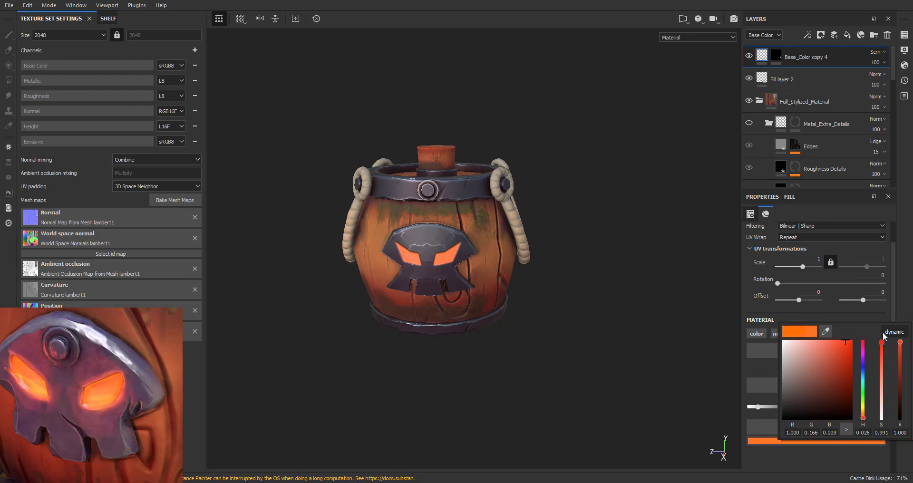
drag(883, 333, 883, 329)
click(825, 331)
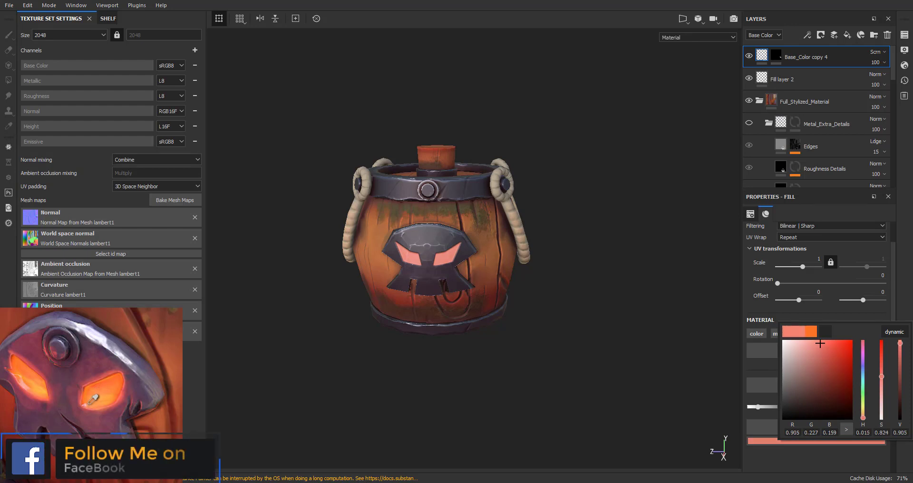
click(98, 389)
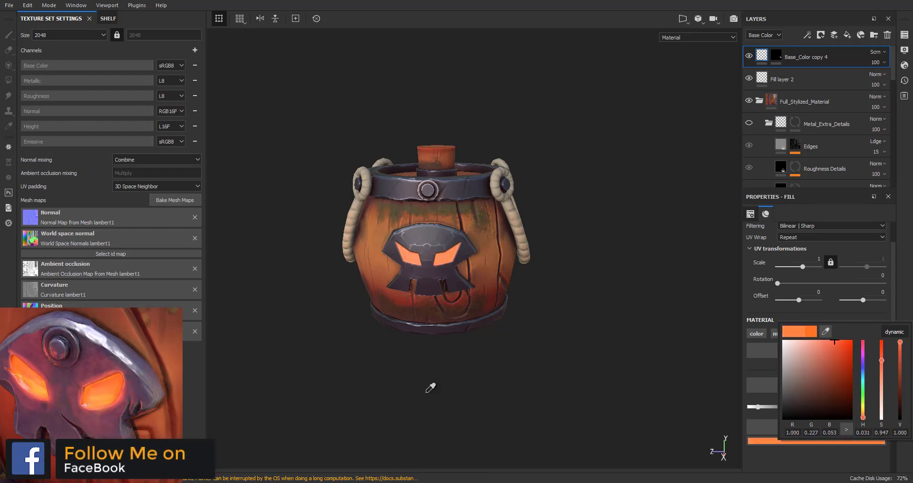
click(883, 352)
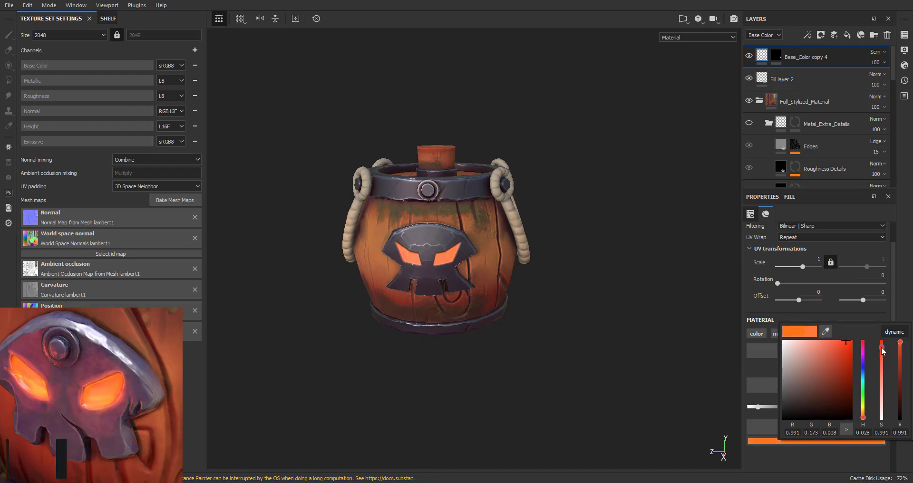
click(882, 344)
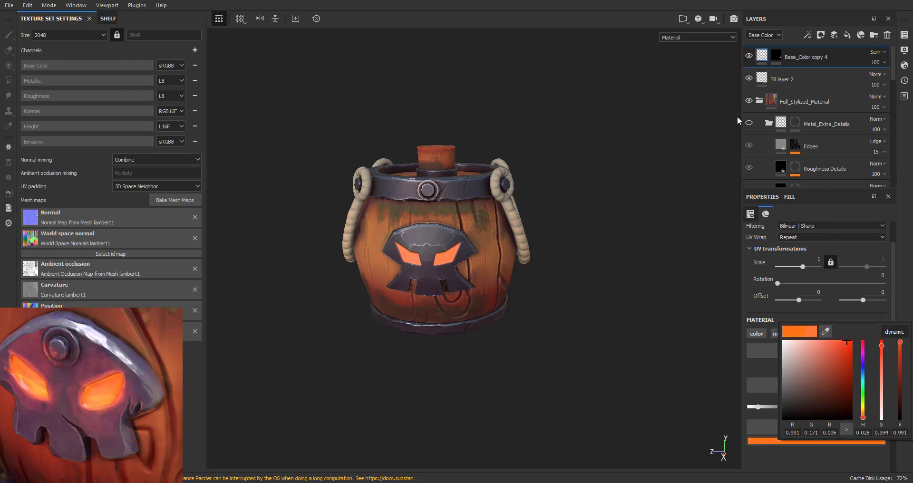
click(759, 58)
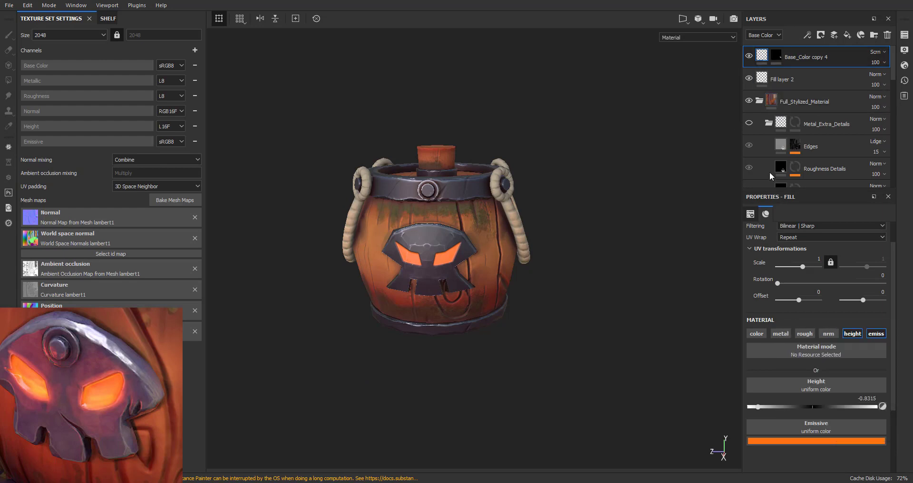
Duplicate the glow layer with a lighter orange sampled from the reference eye, and edit its mask
key(ctrl+d)
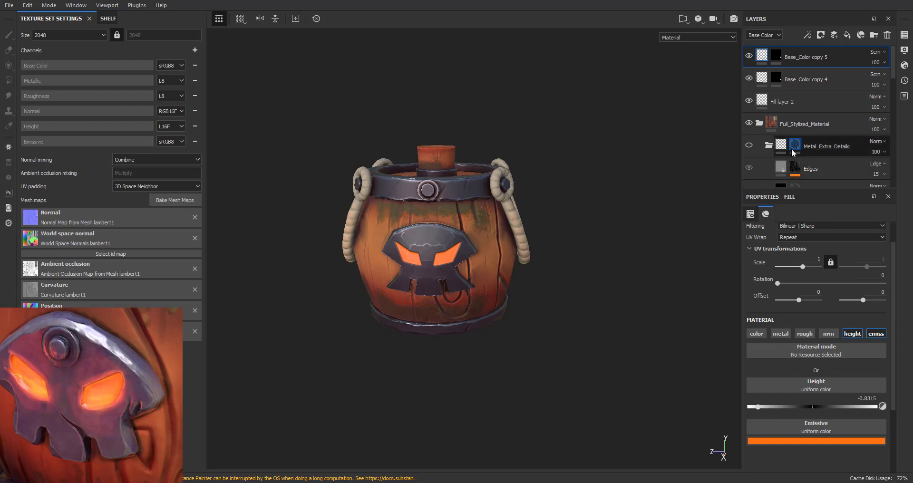
click(801, 440)
click(826, 332)
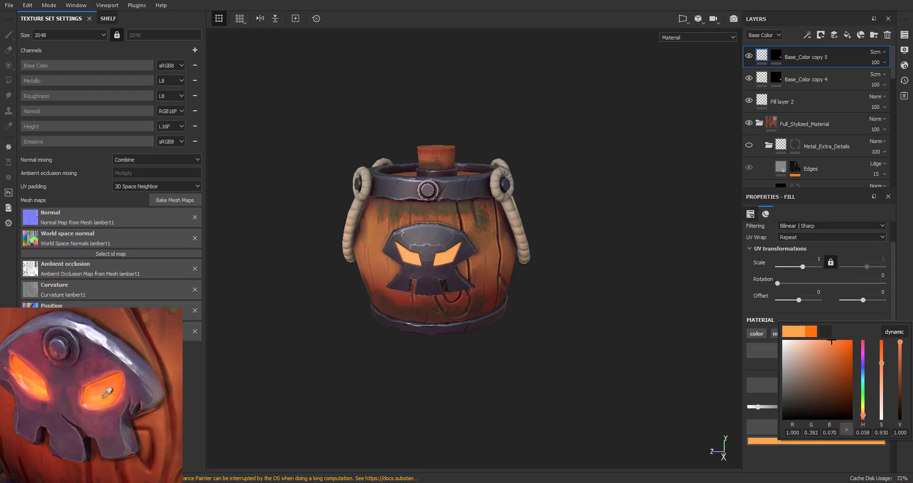
click(105, 395)
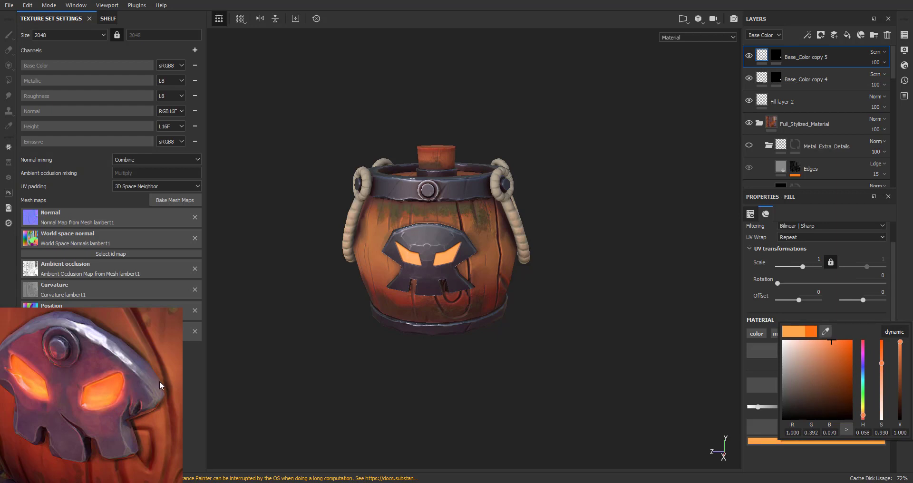
click(777, 55)
right_click(778, 54)
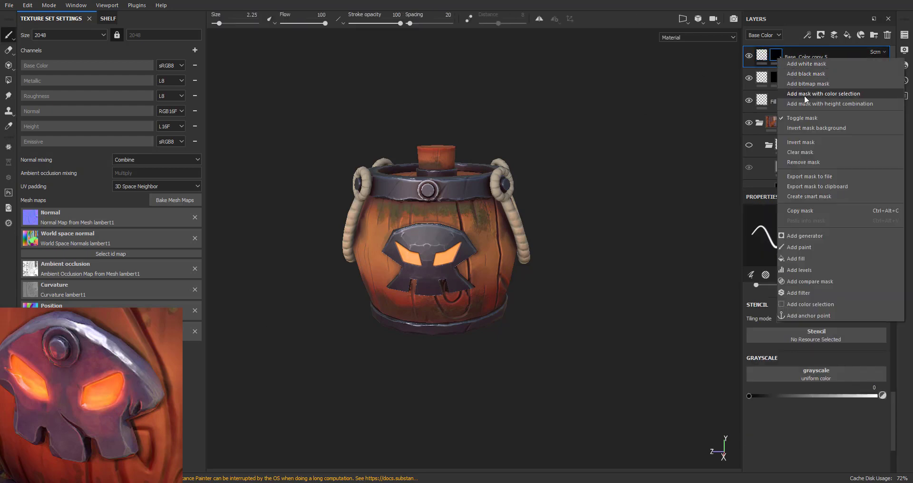
click(809, 150)
Switch the viewport to orthographic projection and zoom in on the skull emblem
alt+right_drag(534, 277, 552, 248)
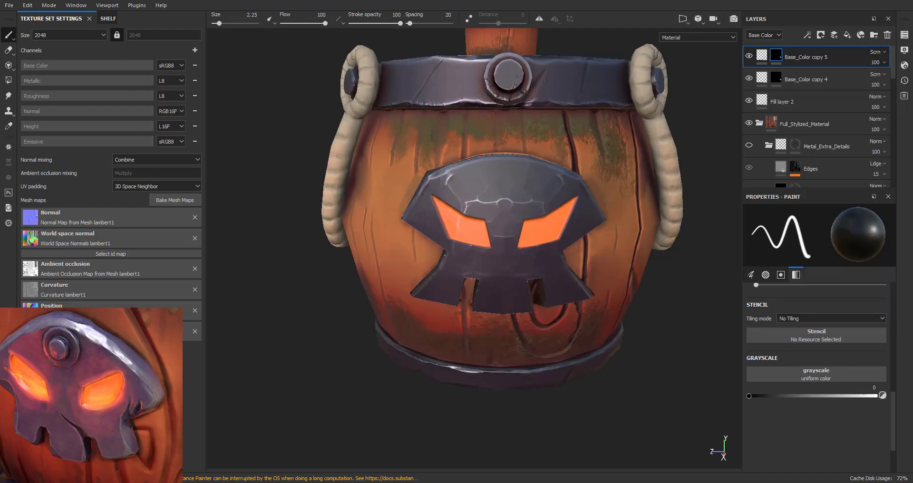
click(686, 19)
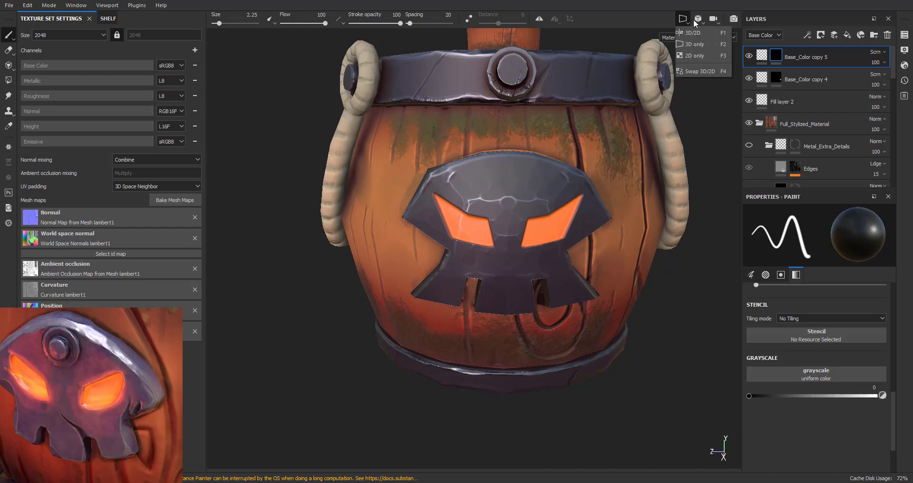
click(698, 19)
click(707, 45)
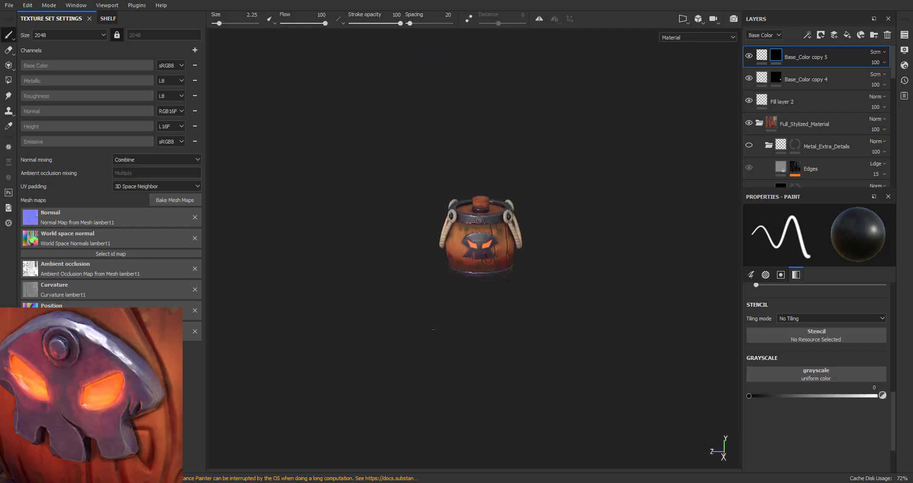
key(f)
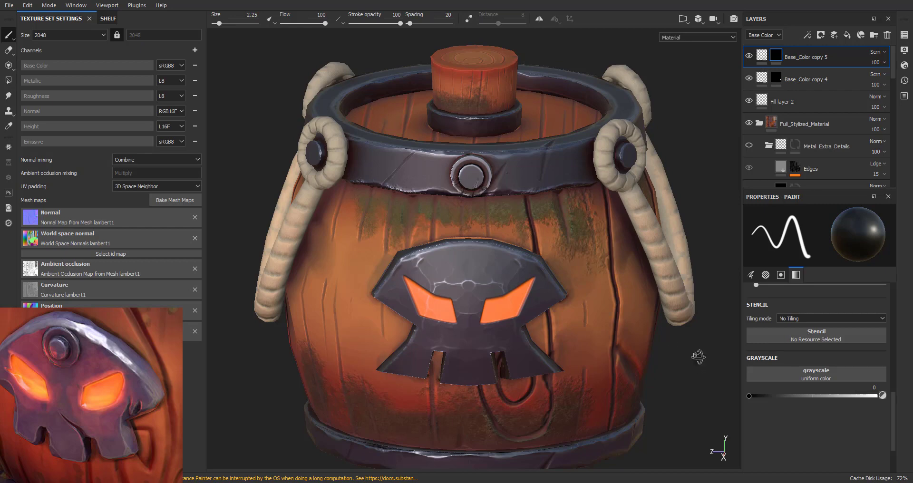
alt+drag(698, 357, 700, 352)
mouse_move(491, 336)
alt+right_down()
mouse_move(479, 290)
mouse_move(501, 268)
alt+right_up()
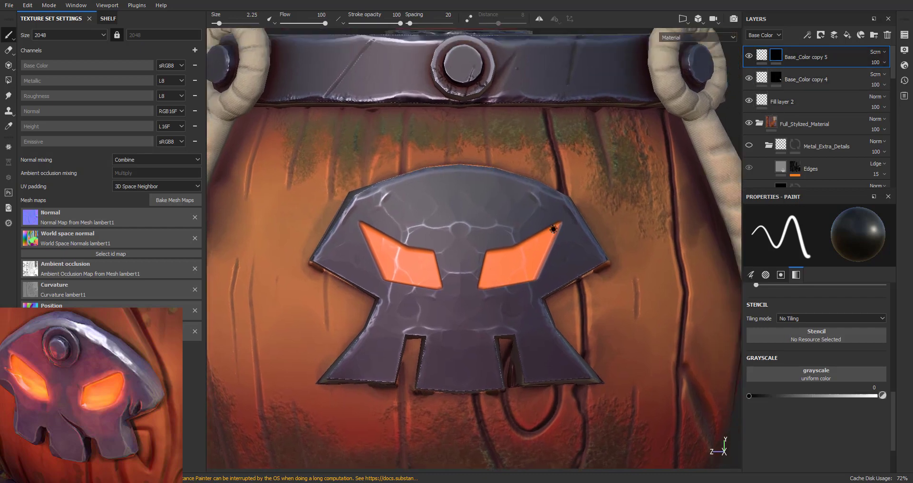
Enlarge the brush to about 14.59 and stop the glow fill affecting height, back on its mask
ctrl+right_drag(503, 272, 516, 266)
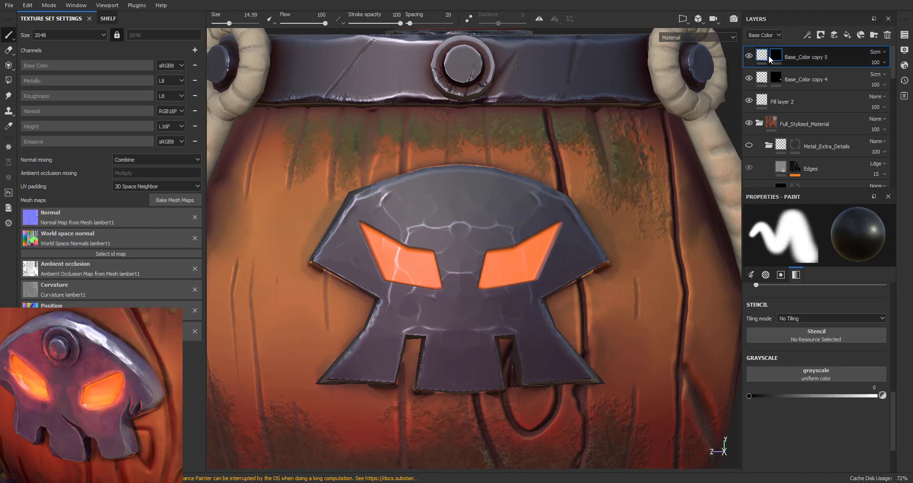
click(761, 56)
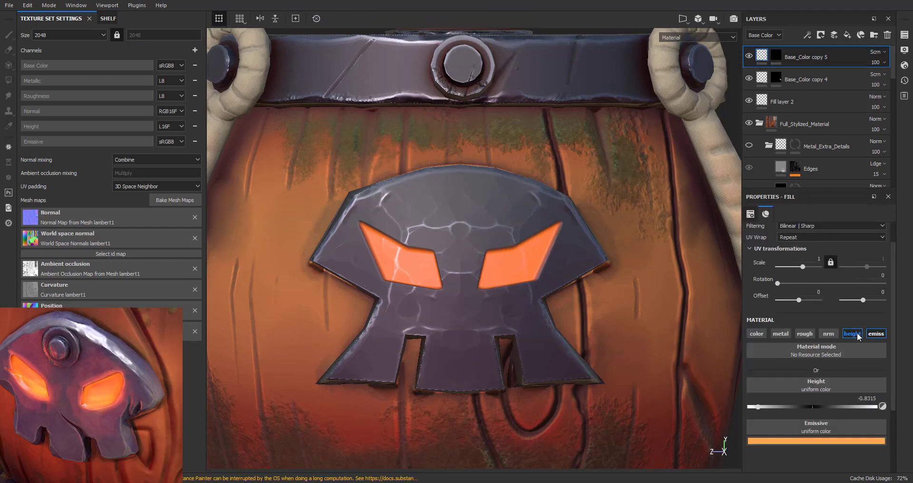
click(854, 334)
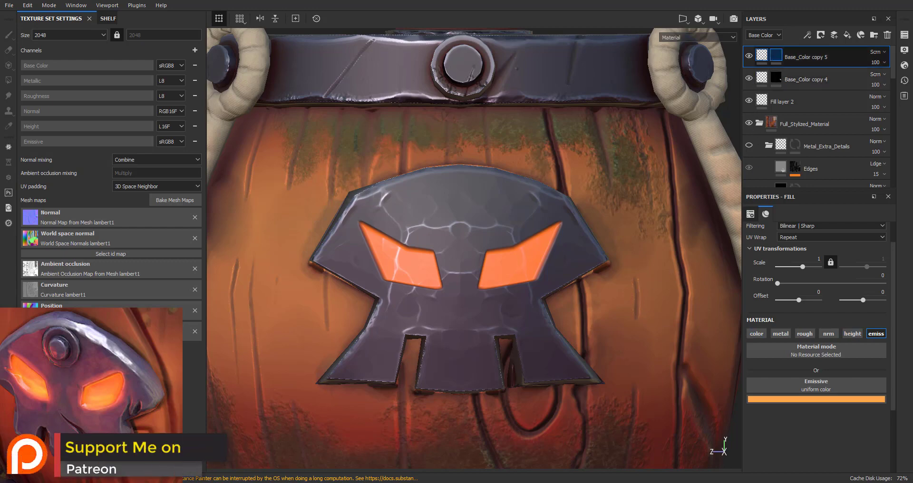
click(777, 55)
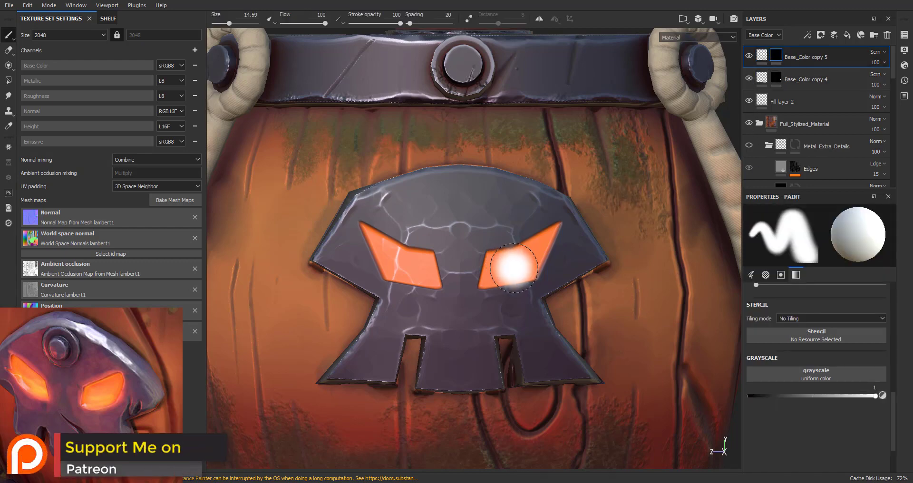
Undo a trial glow stroke and set a soft, lower-flow brush at size about 10.49
drag(513, 267, 523, 255)
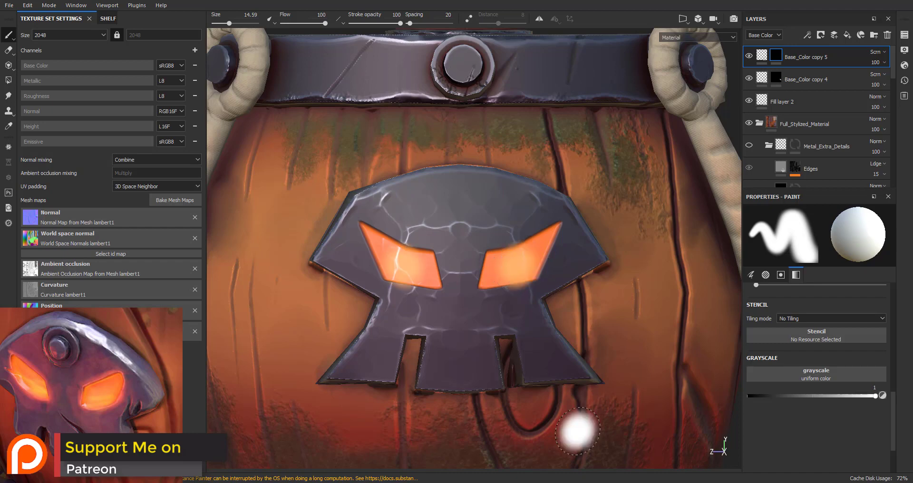
key(ctrl+z)
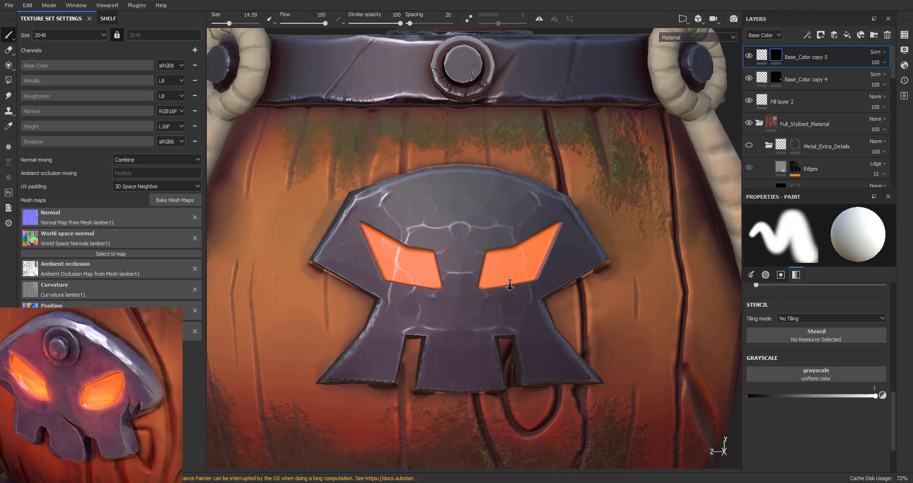
scroll(510, 285, up, 2)
middle_drag(510, 284, 435, 279)
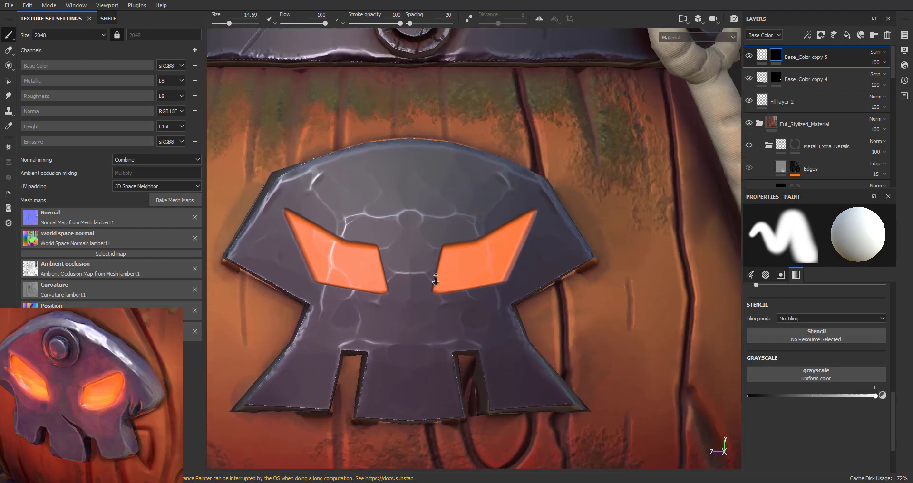
scroll(436, 280, up, 2)
scroll(436, 280, up, 2)
ctrl+right_drag(495, 260, 485, 257)
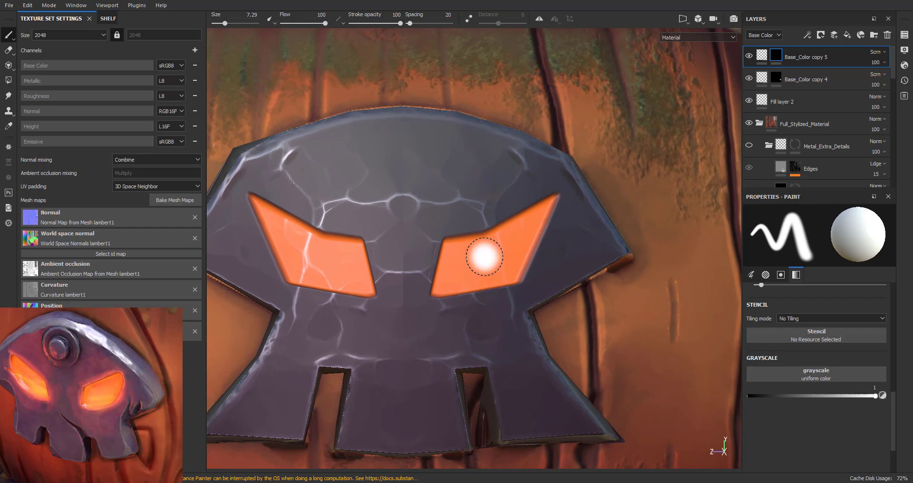
ctrl+right_drag(484, 257, 485, 253)
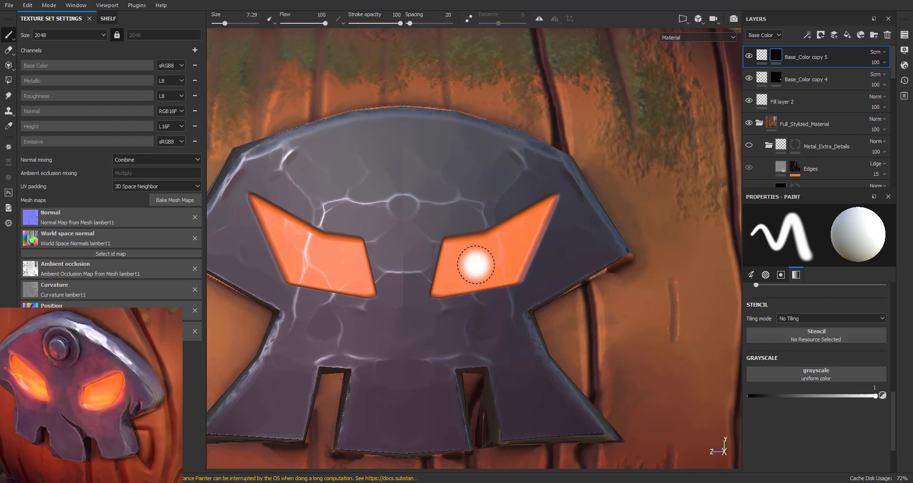
ctrl+drag(476, 264, 475, 264)
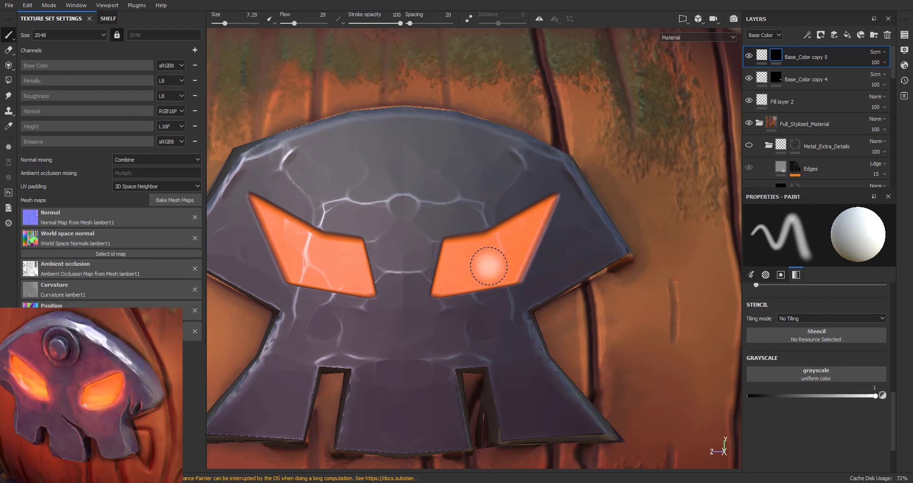
ctrl+right_drag(484, 261, 485, 260)
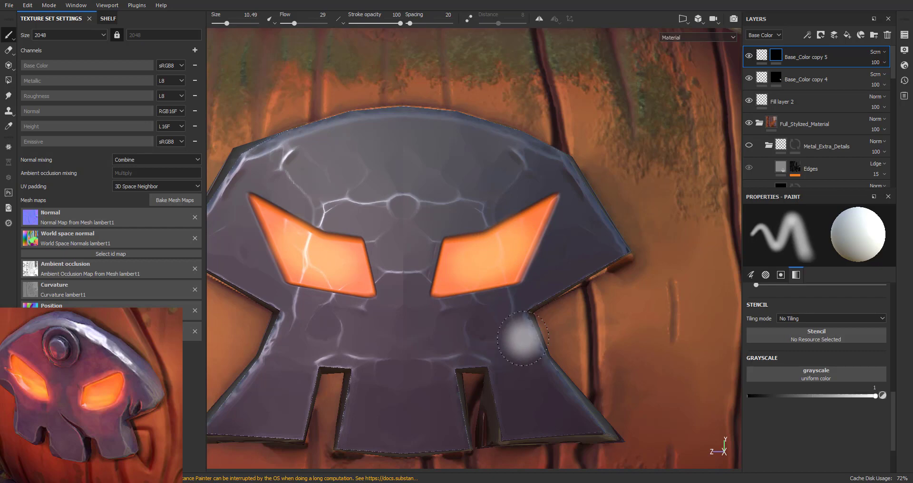
Reframe on the skull plate and paint soft glow across the eyes
alt+drag(406, 294, 419, 291)
scroll(505, 359, down, 3)
scroll(504, 359, down, 2)
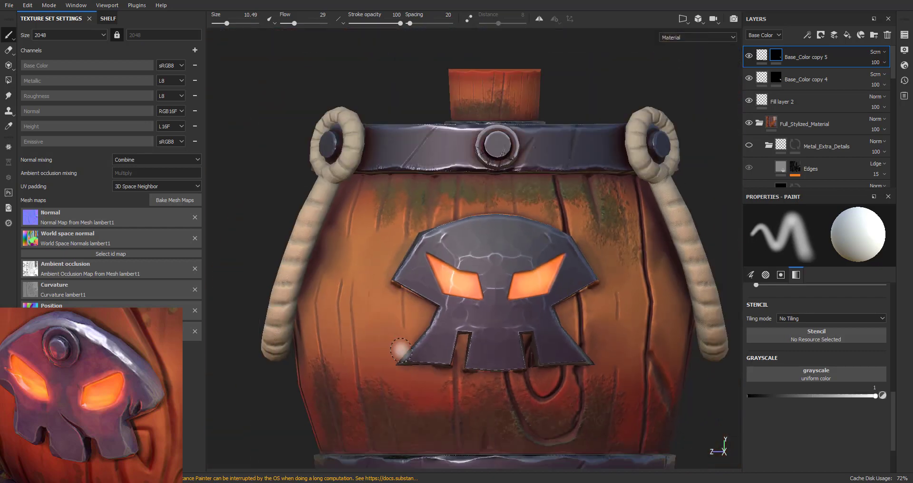
mouse_move(505, 359)
alt+right_down()
mouse_move(491, 274)
mouse_move(509, 245)
alt+right_up()
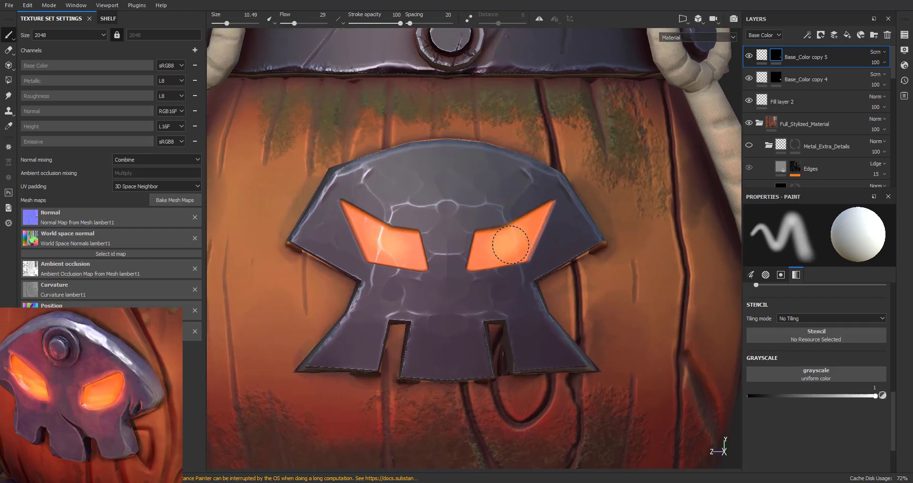
scroll(609, 312, down, 3)
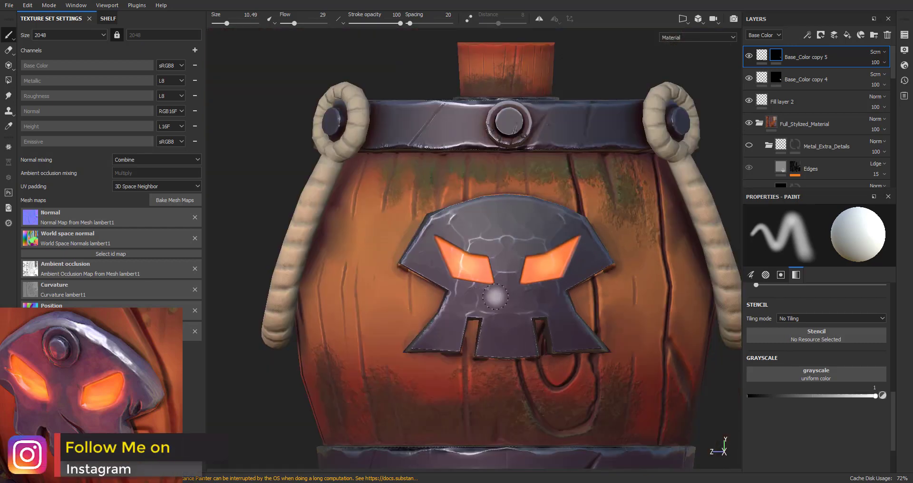
alt+right_drag(654, 296, 489, 286)
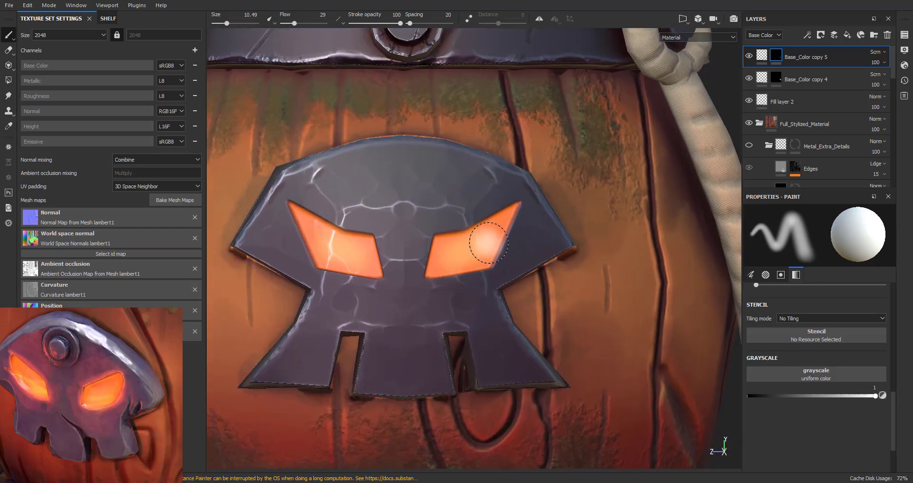
key(ctrl)
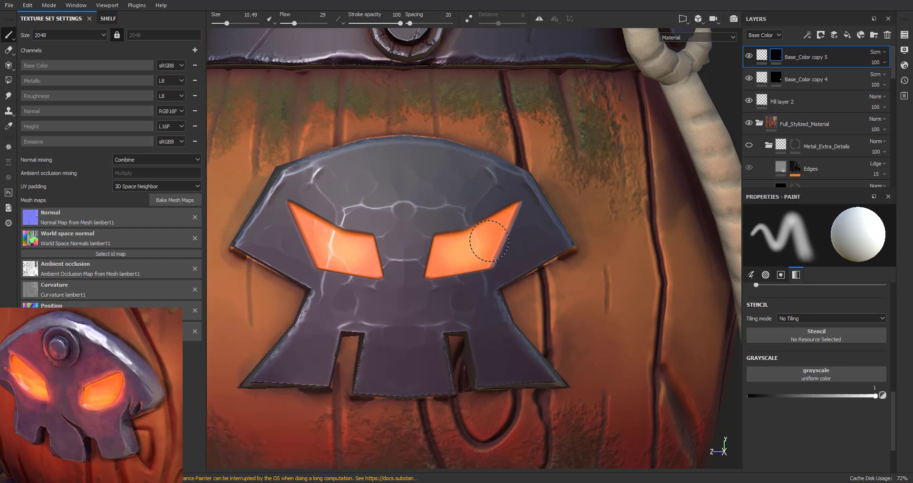
key(ctrl)
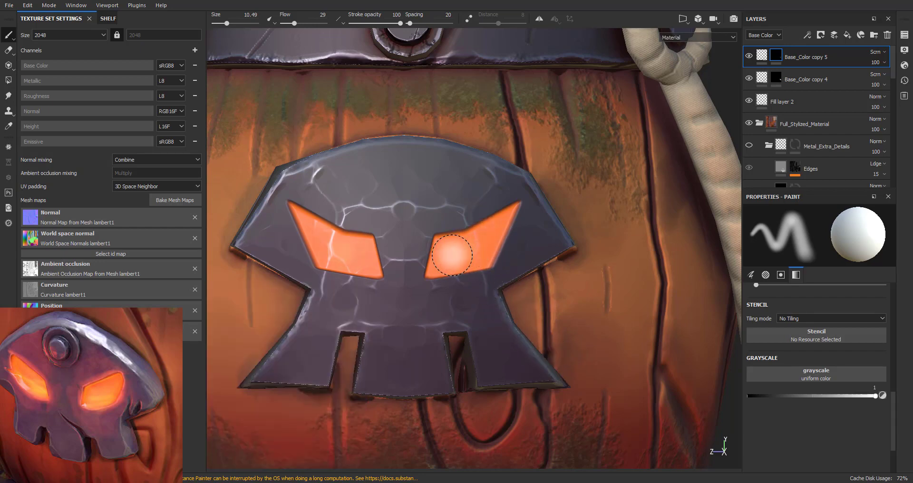
drag(452, 255, 480, 240)
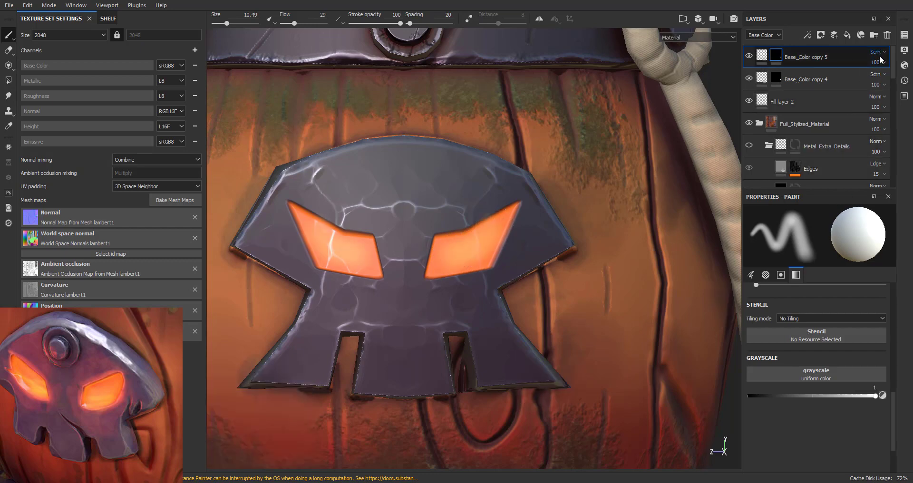
drag(895, 81, 891, 79)
click(885, 64)
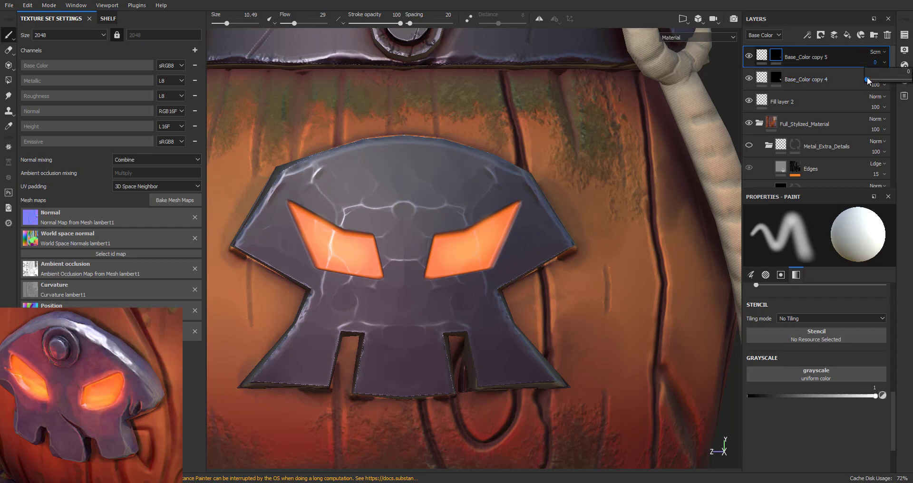
drag(867, 81, 884, 82)
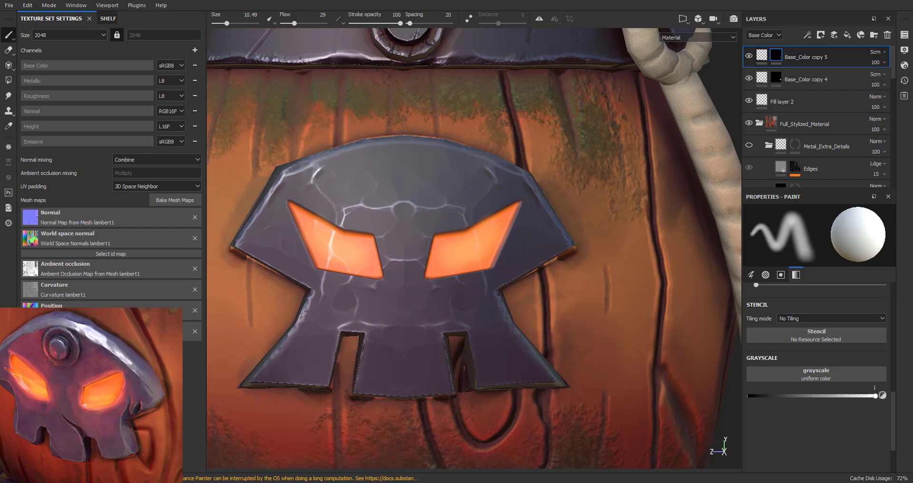
click(884, 52)
click(874, 123)
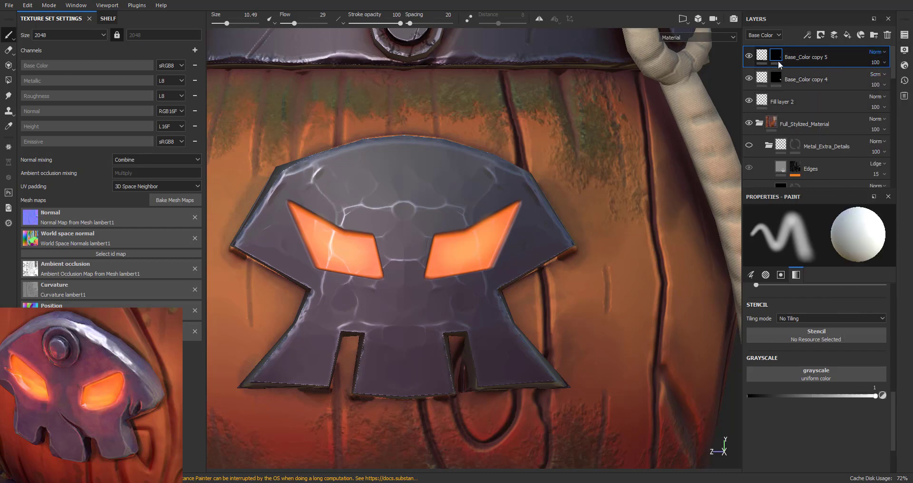
click(750, 57)
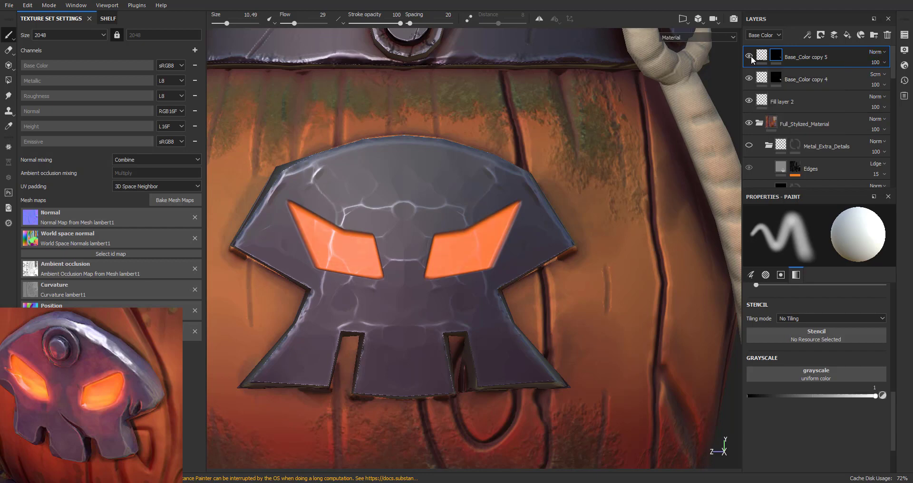
click(751, 57)
click(763, 58)
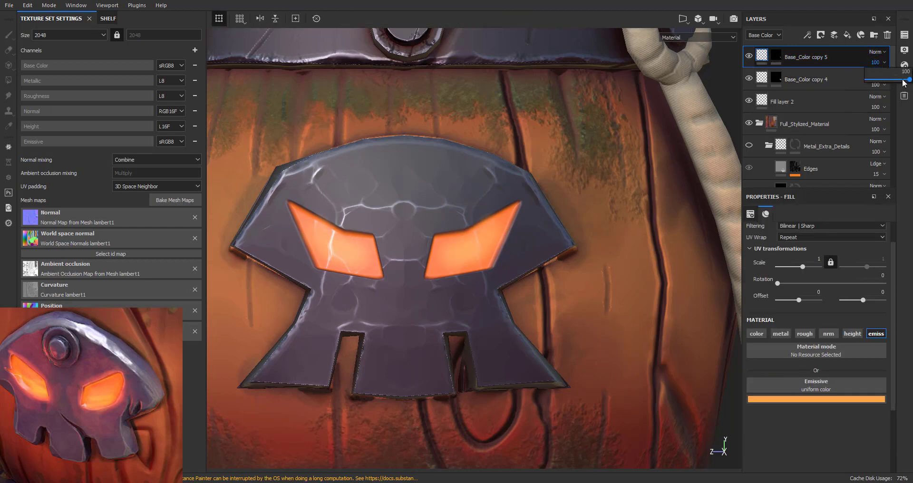
drag(904, 83, 889, 81)
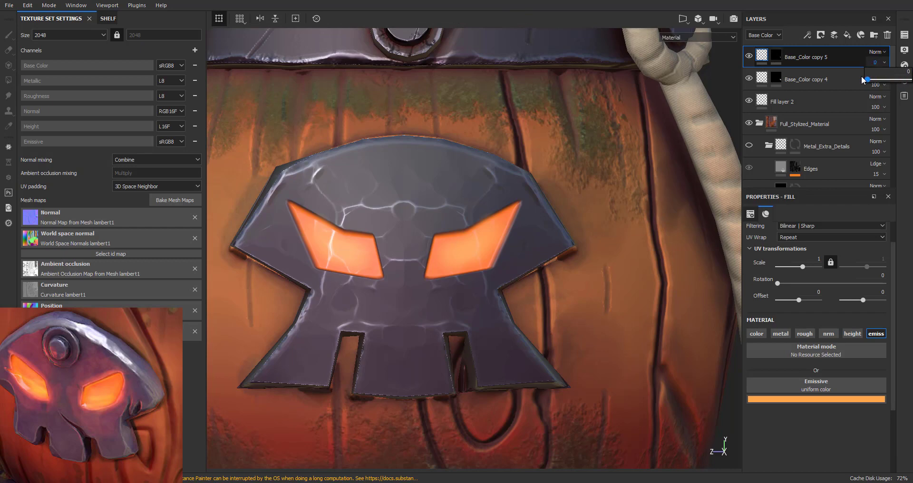
drag(906, 79, 910, 79)
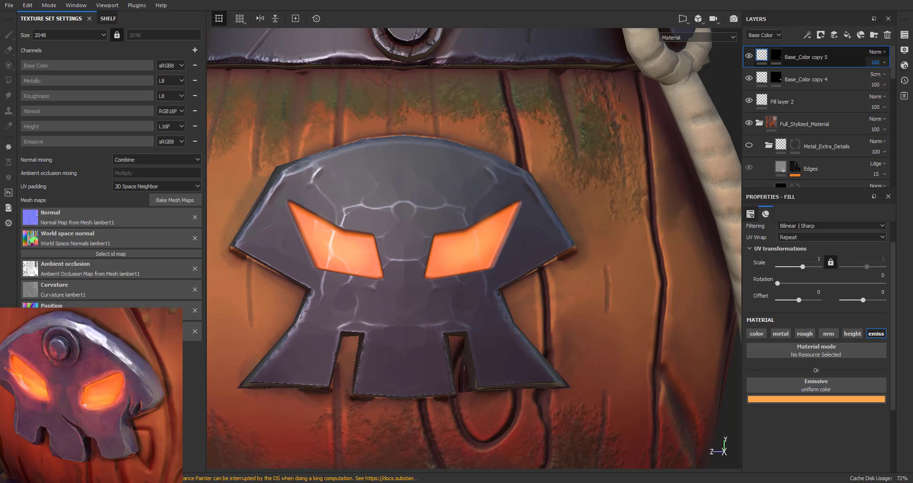
click(878, 52)
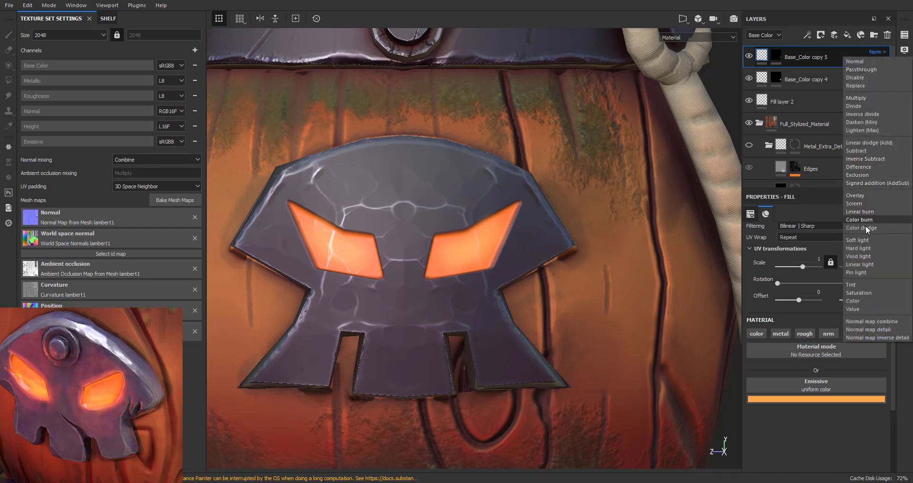
click(863, 203)
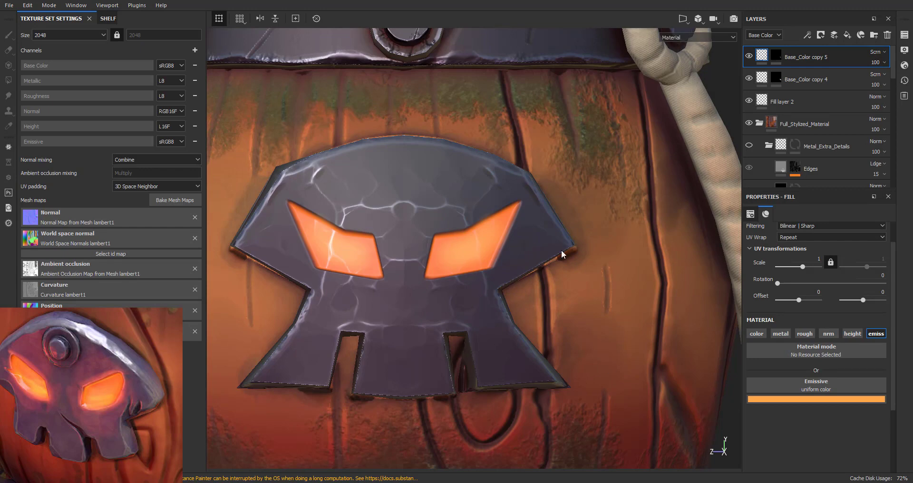
Paint mirrored glow strokes around all edges of the eyes on the Base_Color copy 5 mask
click(776, 57)
key(b)
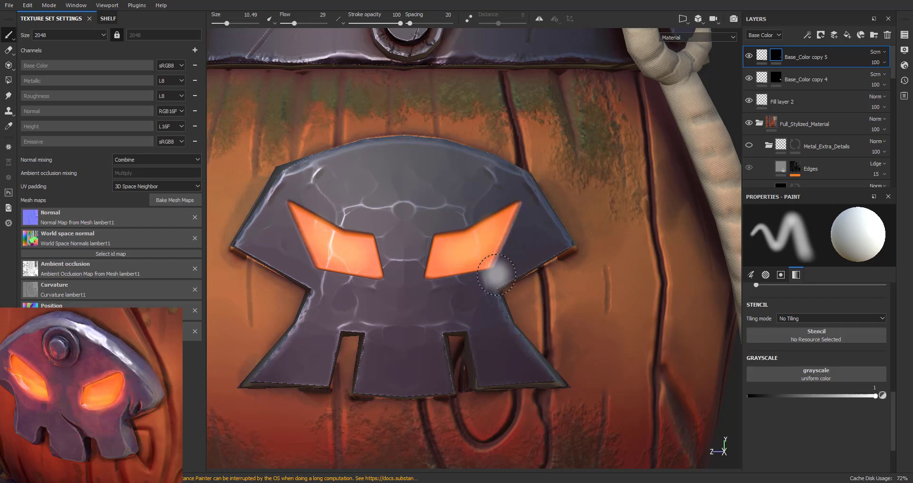
click(431, 232)
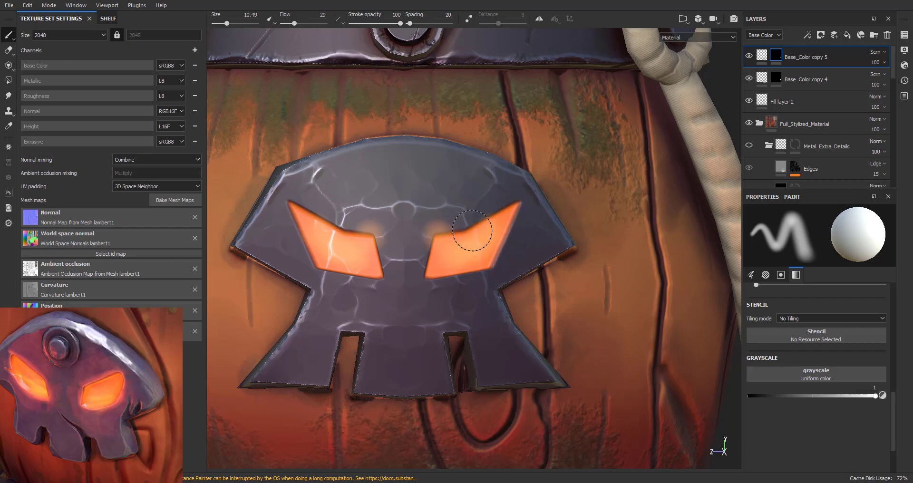
shift+click(518, 205)
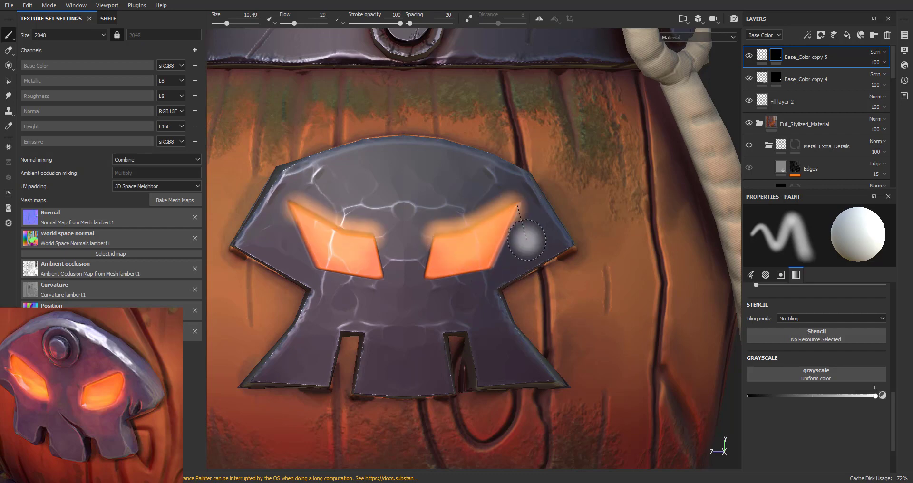
shift+click(490, 265)
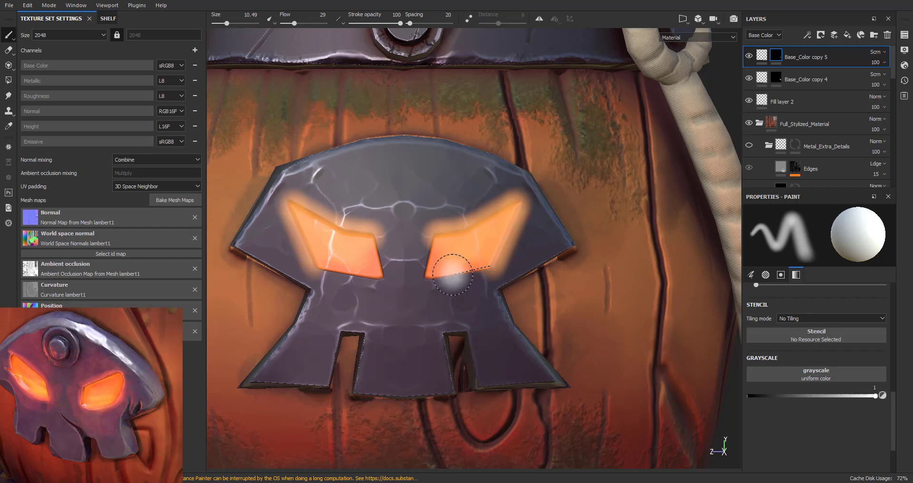
shift+click(425, 276)
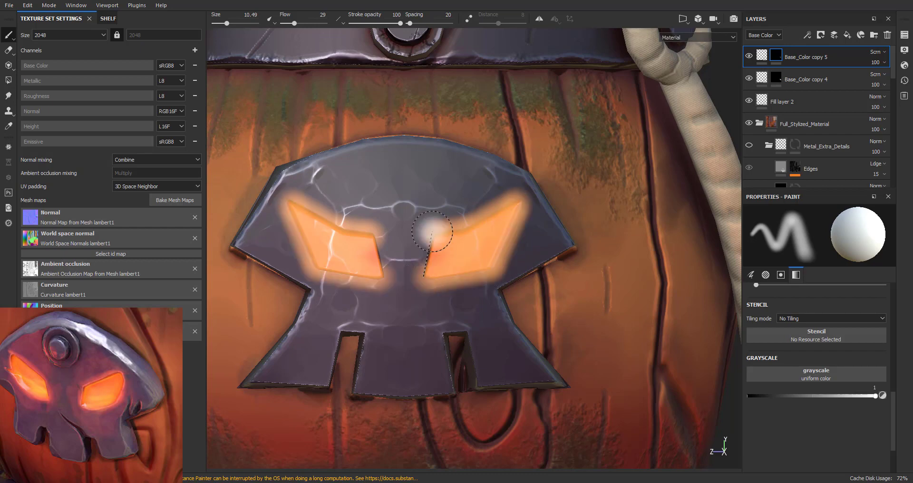
shift+click(432, 232)
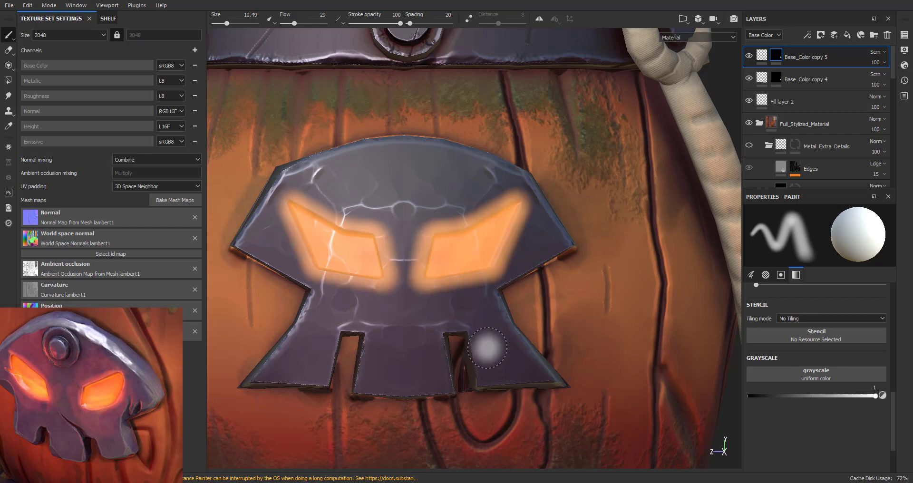
Undo the glow strokes and switch the brush colour to black
key(ctrl+z)
key(ctrl+z)
key(ctrl+z)
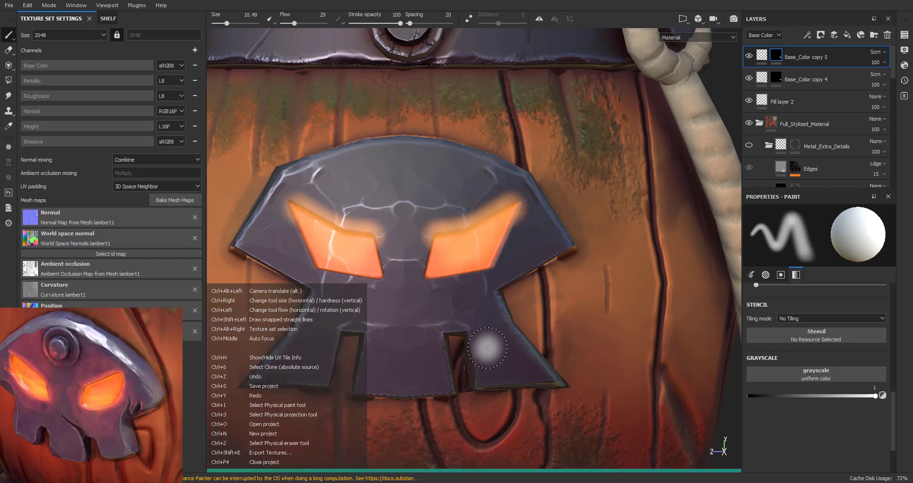
key(ctrl+z)
key(ctrl+z)
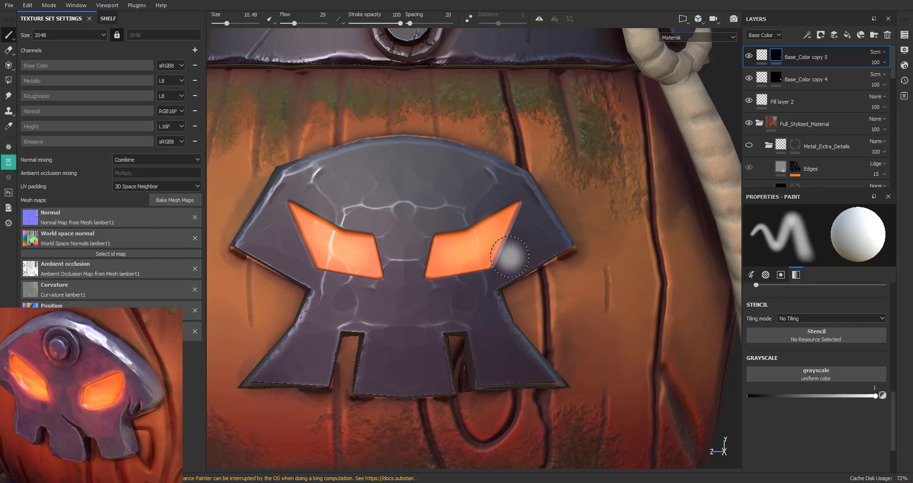
key(x)
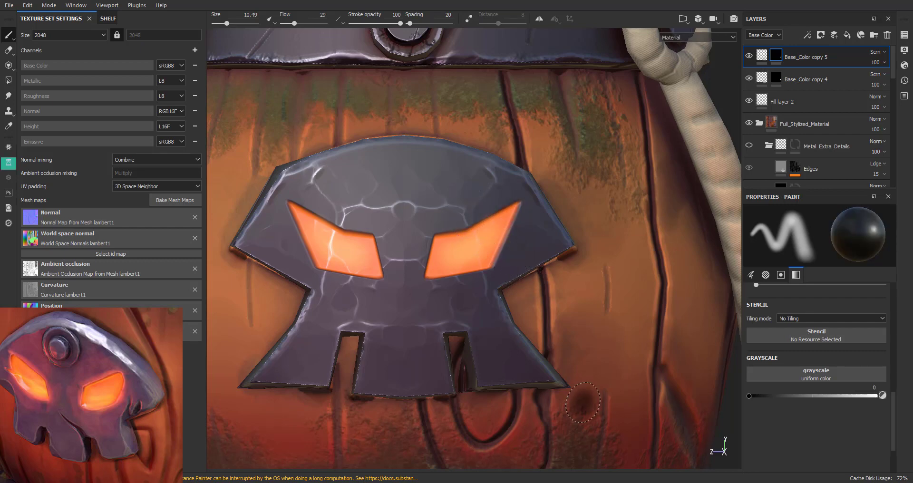
Restore the white brush colour, switch to orthographic view and orbit toward the rope handle
key(x)
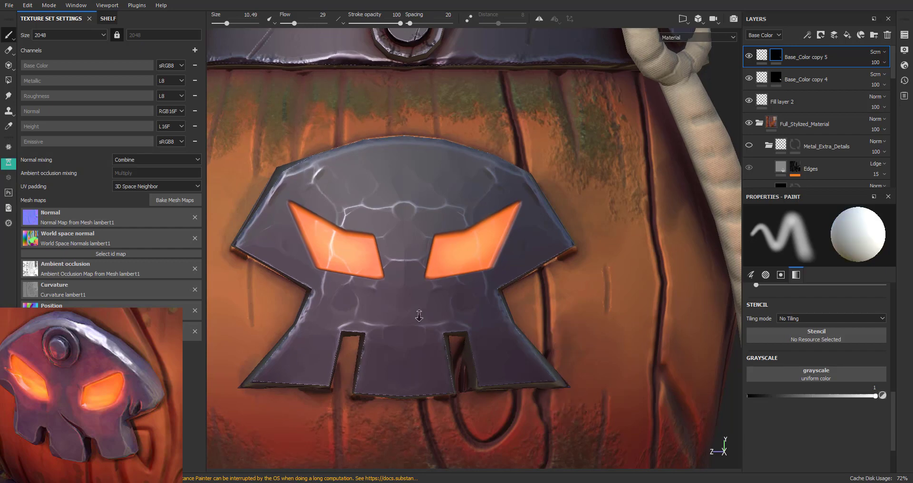
alt+right_drag(455, 327, 397, 321)
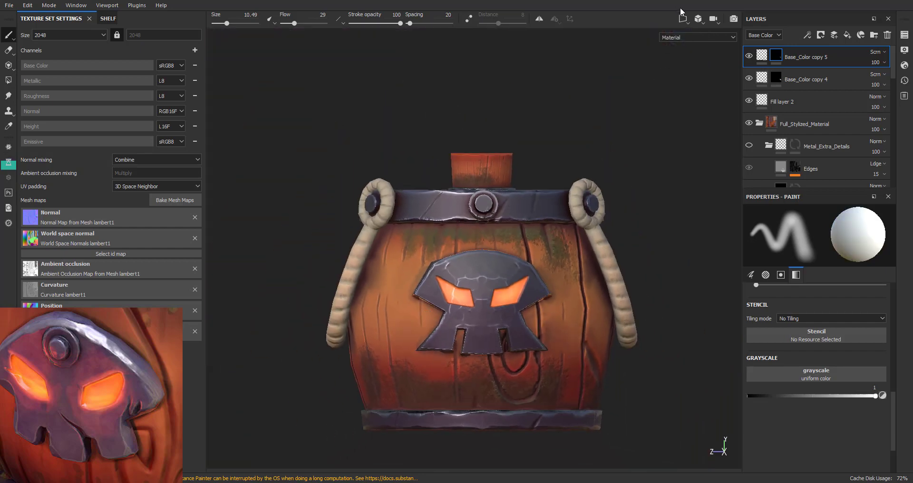
click(698, 21)
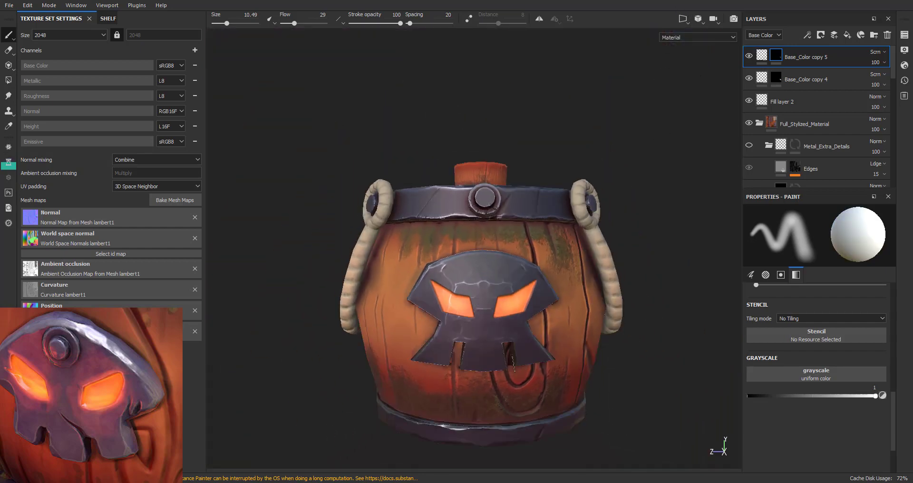
mouse_move(476, 286)
alt+mouse_down()
mouse_move(428, 285)
mouse_move(468, 294)
alt+mouse_up()
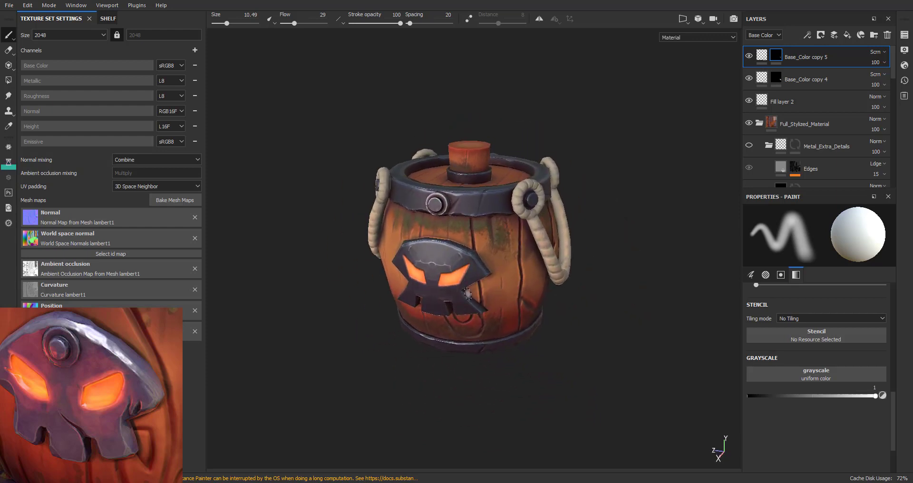
alt+drag(468, 293, 447, 290)
scroll(447, 290, up, 3)
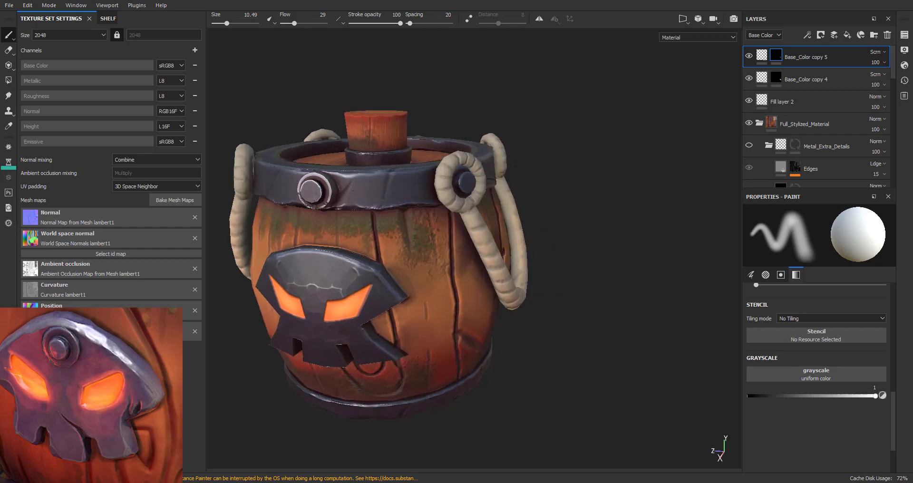
scroll(633, 251, up, 2)
scroll(791, 139, down, 2)
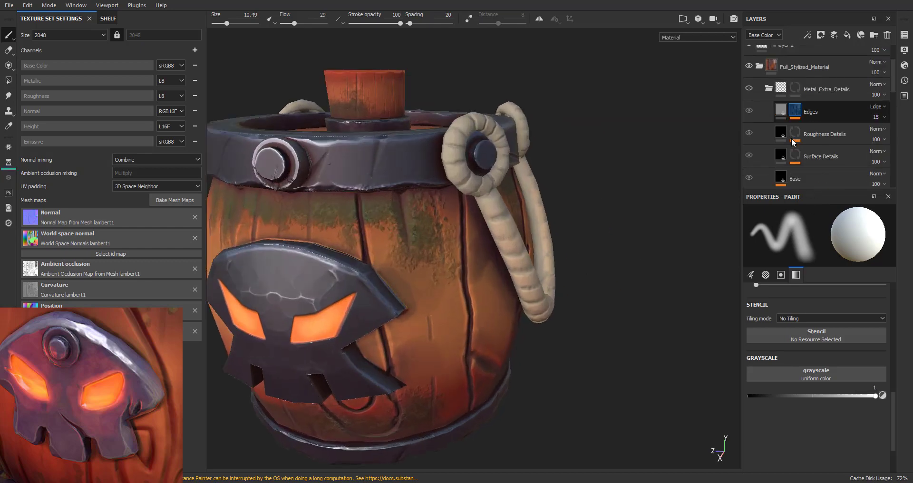
Select the Surface Details mask and save the project
click(794, 153)
scroll(794, 153, down, 2)
key(ctrl+s)
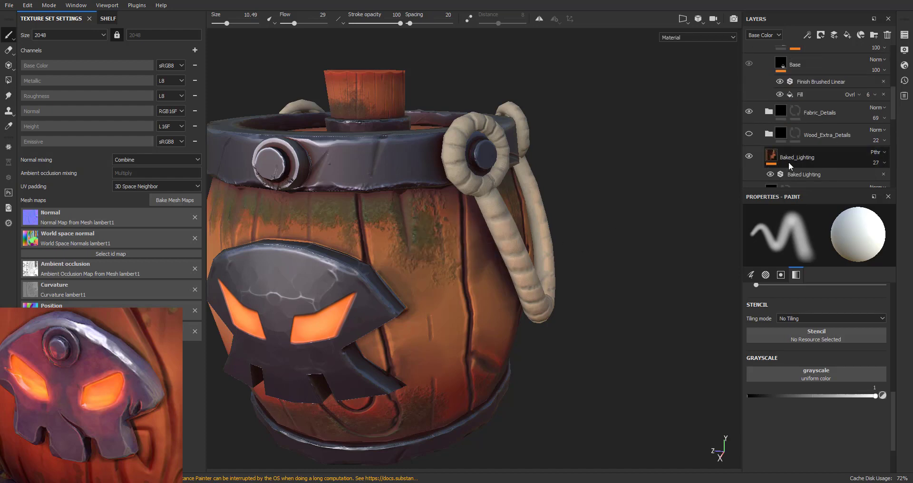
Lower the Fabric_Details Base Color fill's value from 0.384 to 0.180, turning the rope handles tan
click(767, 112)
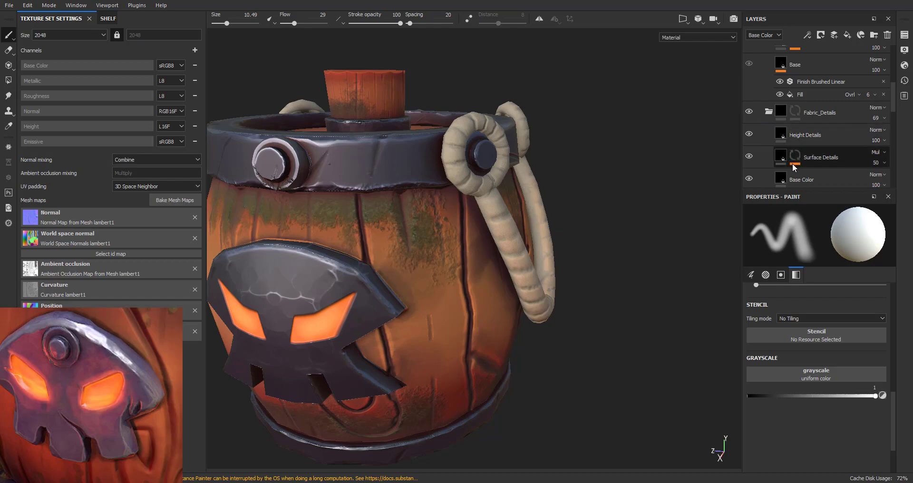
scroll(792, 163, down, 1)
click(783, 152)
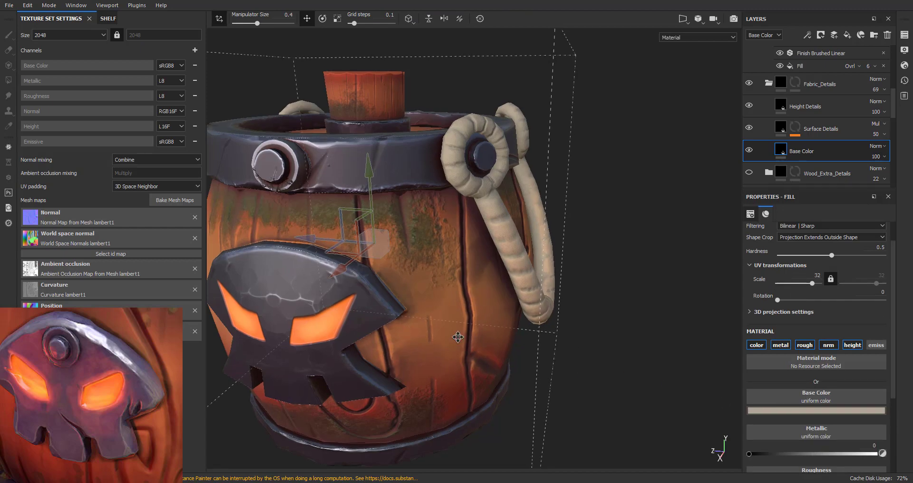
scroll(490, 286, up, 2)
scroll(504, 305, up, 2)
scroll(530, 329, up, 2)
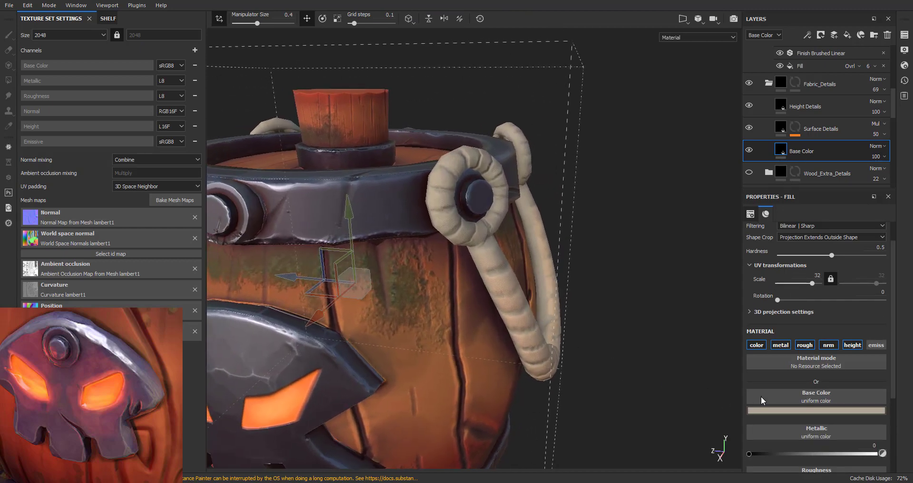
click(781, 410)
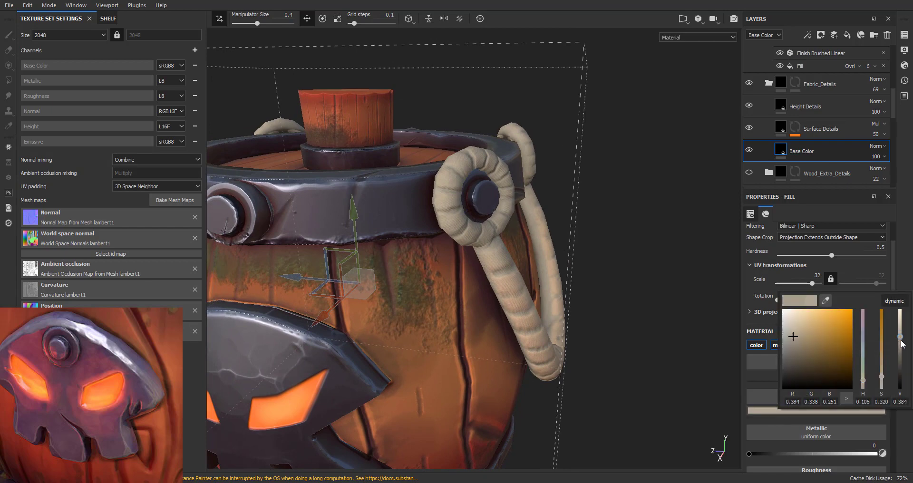
mouse_move(903, 343)
mouse_down()
mouse_move(910, 385)
mouse_move(909, 348)
mouse_up()
scroll(603, 357, down, 5)
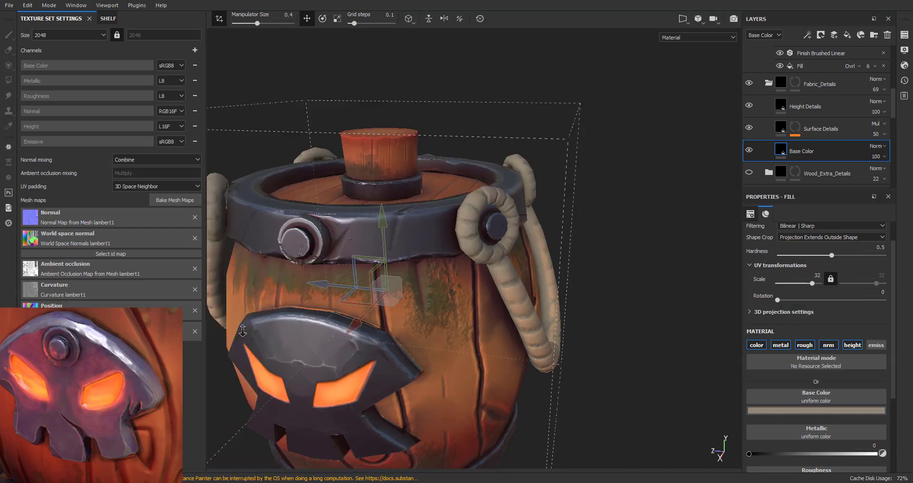
alt+drag(603, 358, 484, 291)
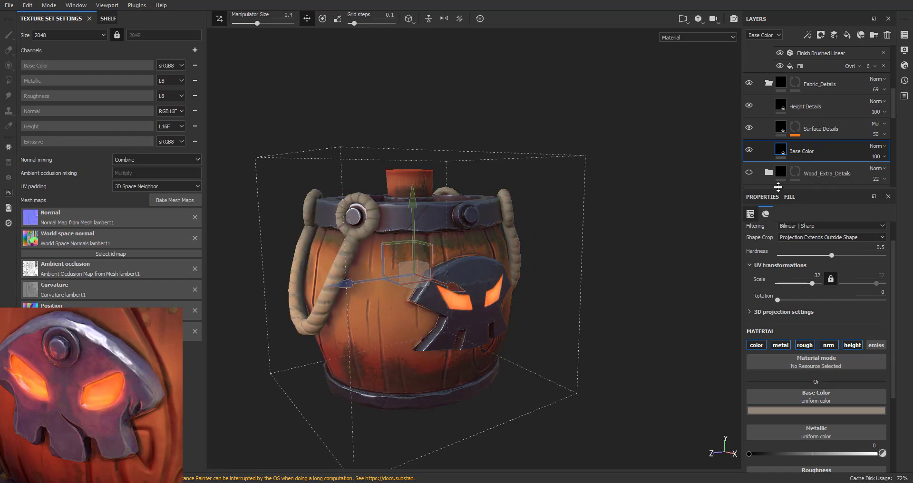
click(778, 90)
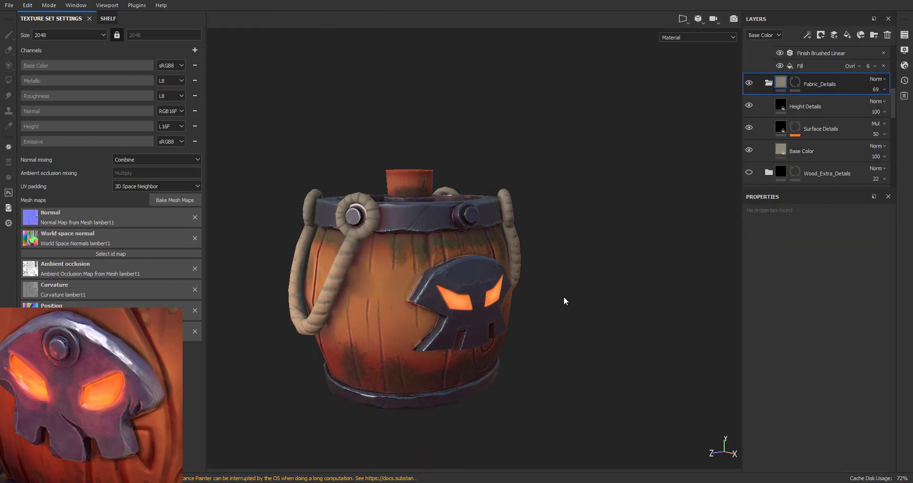
mouse_move(606, 315)
alt+mouse_down()
mouse_move(496, 327)
mouse_move(503, 332)
mouse_move(509, 313)
mouse_move(470, 300)
mouse_move(494, 300)
alt+mouse_up()
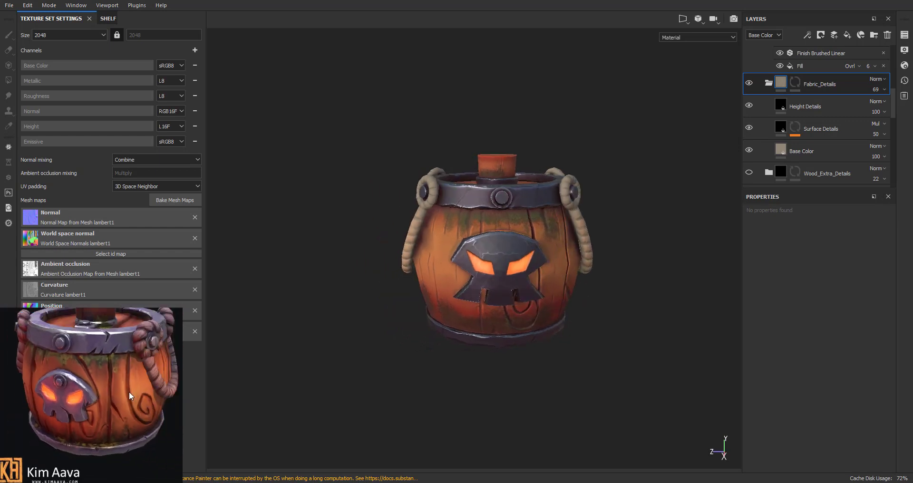
mouse_move(565, 272)
alt+mouse_down()
mouse_move(479, 280)
mouse_move(556, 316)
alt+mouse_up()
alt+right_drag(557, 315, 531, 308)
alt+drag(530, 308, 495, 309)
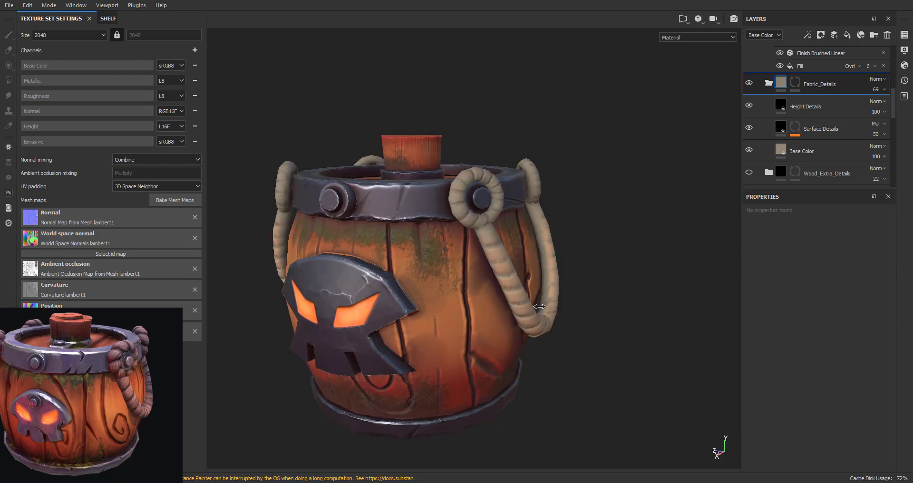
alt+right_drag(495, 310, 337, 332)
alt+middle_drag(336, 332, 466, 289)
mouse_move(466, 288)
alt+mouse_down()
mouse_move(490, 308)
mouse_move(365, 288)
alt+mouse_up()
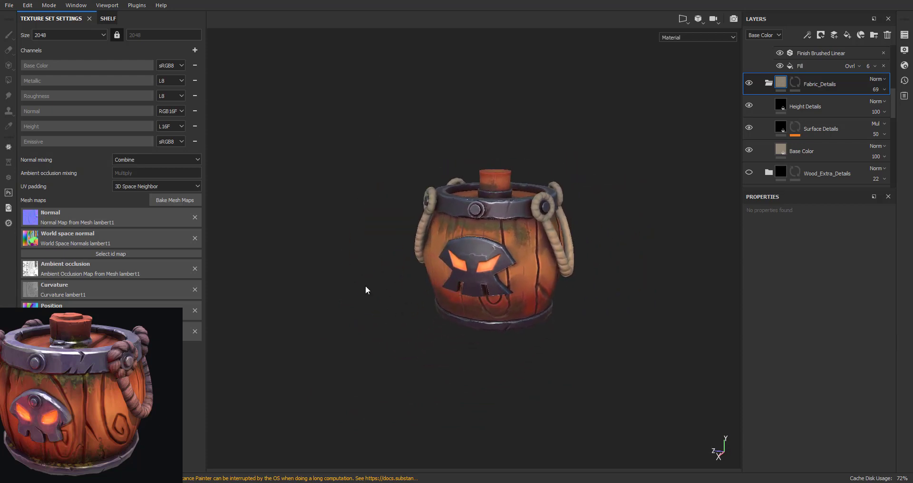
alt+right_drag(365, 288, 511, 292)
mouse_move(511, 291)
alt+mouse_down()
mouse_move(481, 283)
mouse_move(421, 322)
alt+mouse_up()
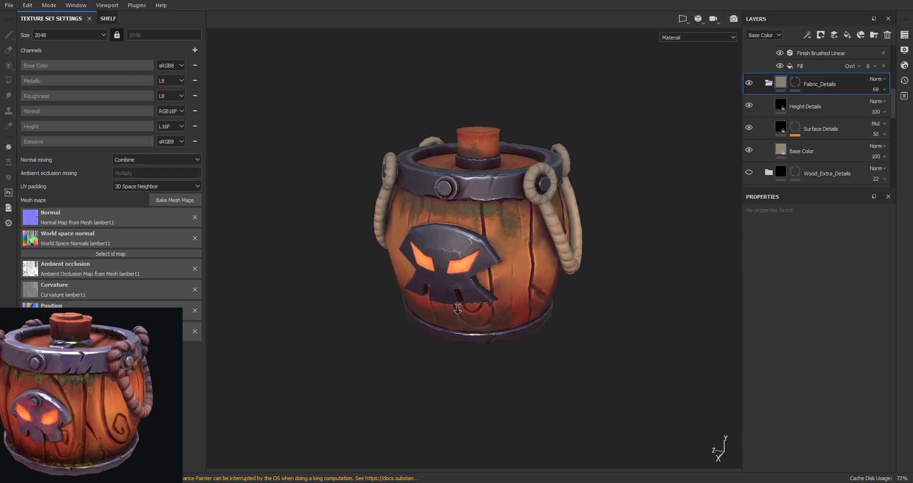
alt+right_drag(457, 309, 451, 332)
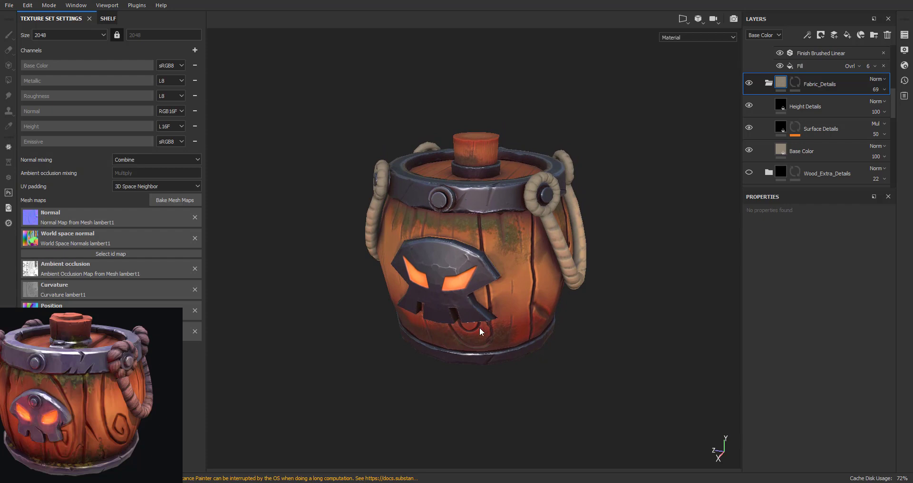
mouse_move(417, 299)
alt+mouse_down()
mouse_move(470, 292)
mouse_move(494, 301)
alt+mouse_up()
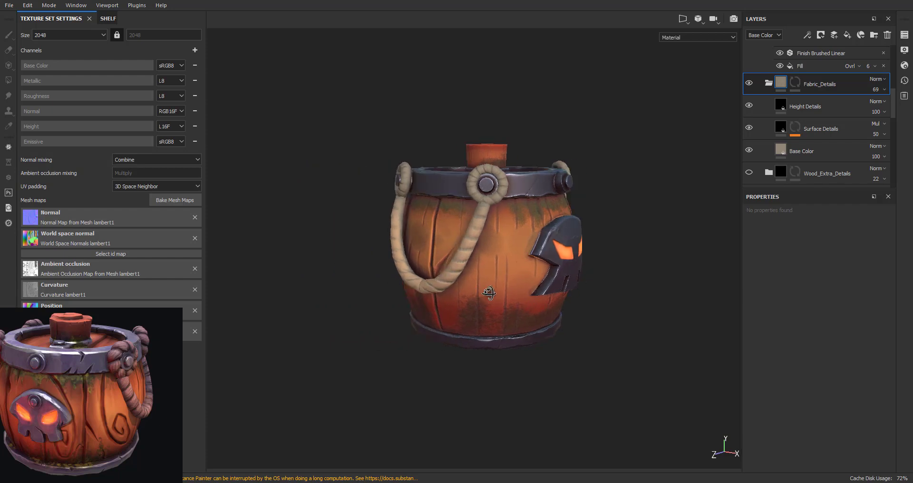
mouse_move(494, 301)
alt+mouse_down()
mouse_move(350, 306)
mouse_move(430, 319)
mouse_move(399, 296)
alt+mouse_up()
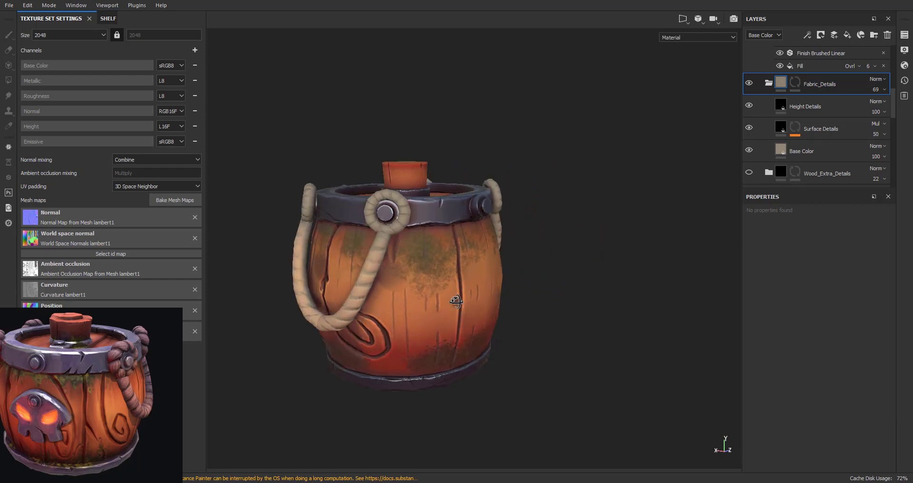
alt+right_drag(399, 296, 298, 293)
mouse_move(338, 298)
alt+mouse_down()
mouse_move(442, 278)
mouse_move(272, 287)
mouse_move(359, 281)
mouse_move(324, 281)
alt+mouse_up()
mouse_move(325, 281)
alt+right_down()
mouse_move(444, 294)
mouse_move(423, 294)
alt+right_up()
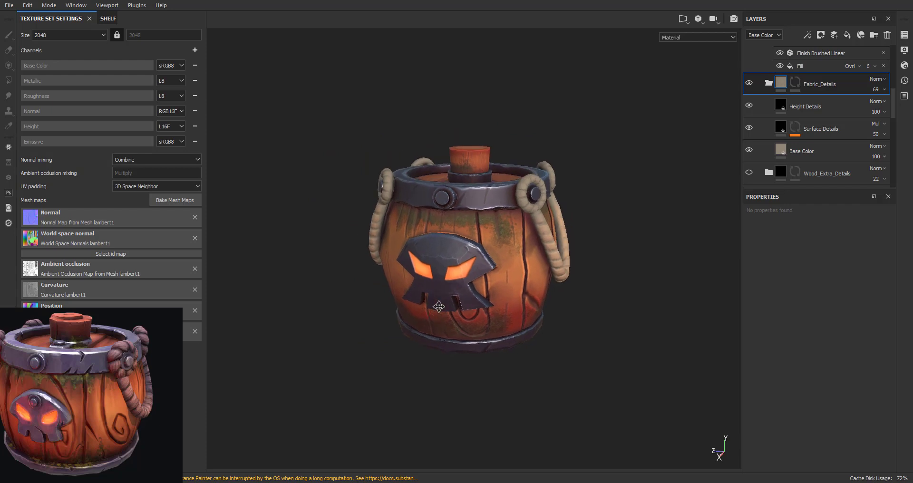
alt+middle_drag(424, 294, 438, 307)
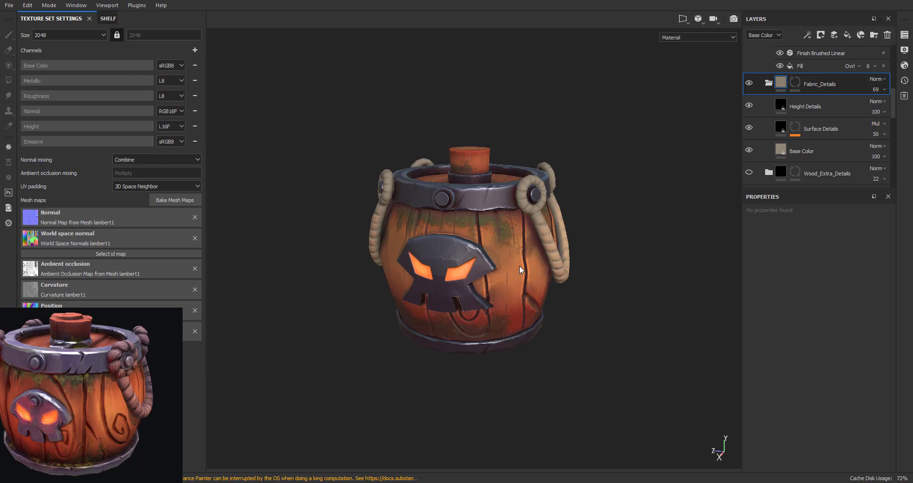
alt+right_drag(444, 281, 445, 288)
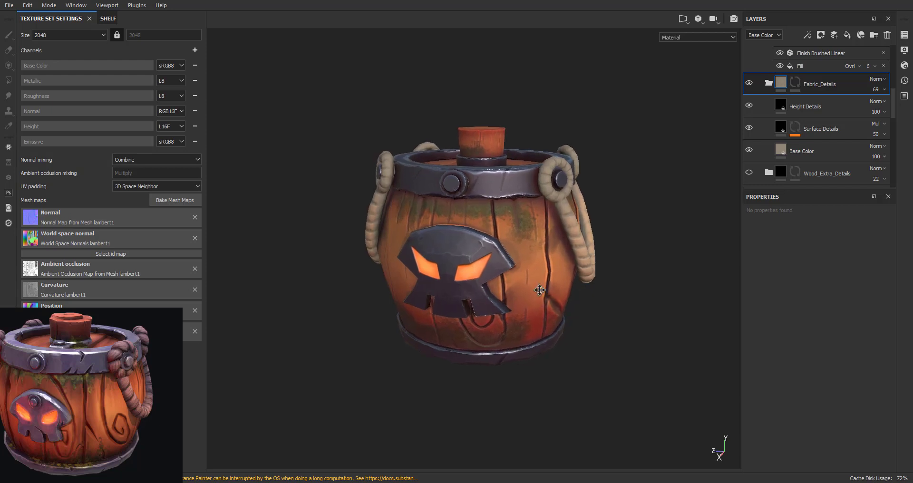
mouse_move(445, 288)
alt+mouse_down()
mouse_move(505, 296)
mouse_move(516, 311)
alt+mouse_up()
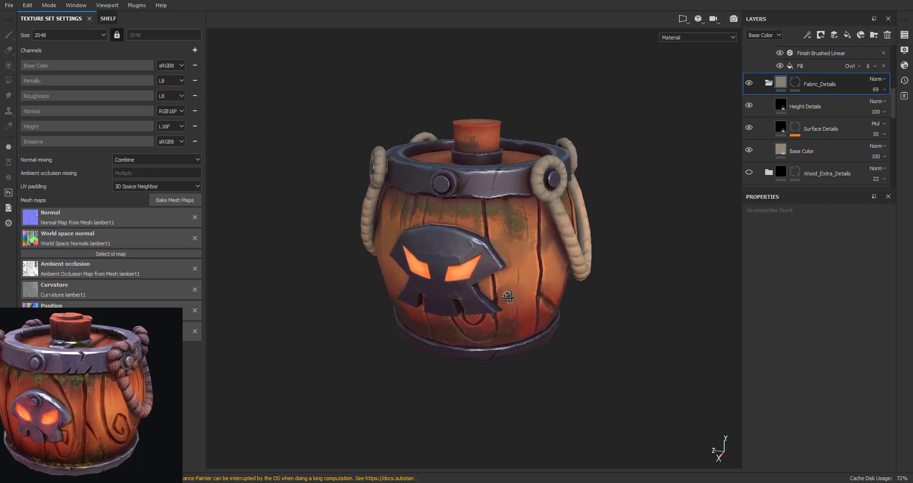